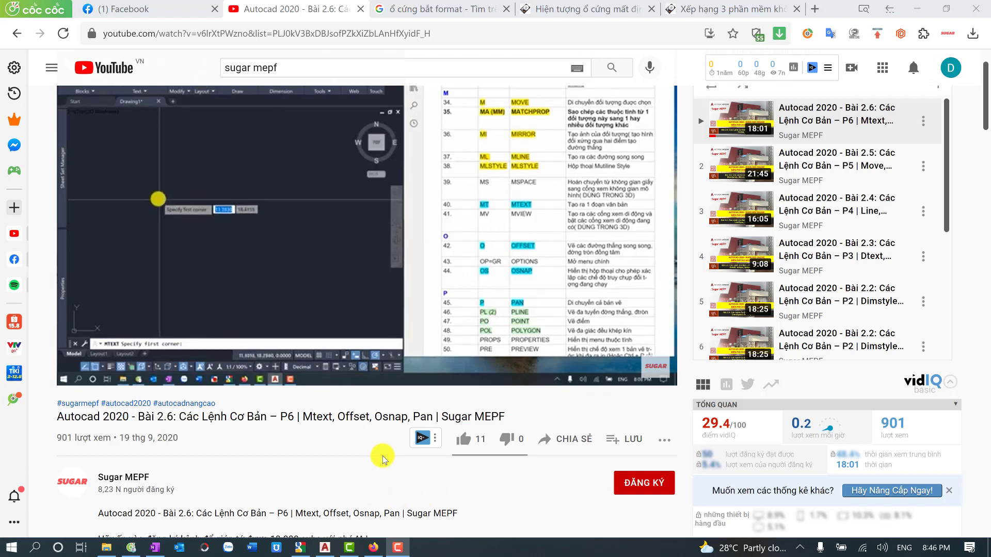
Subscribe with 'Tất cả' notifications, like the AutoCAD 2020 Lesson 2.6 video, and bring up OneNote's command table
scroll(413, 439, "down", 2)
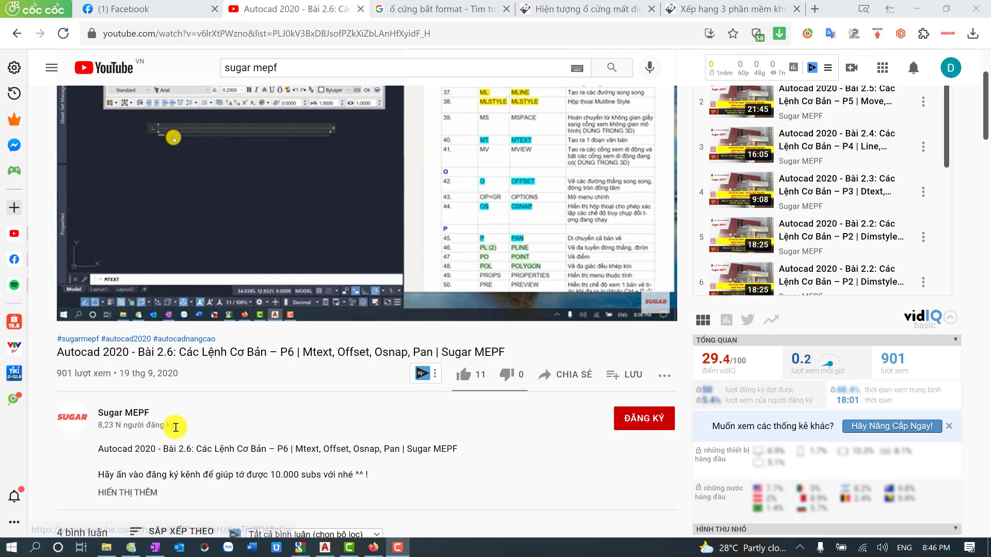
left_click(647, 422)
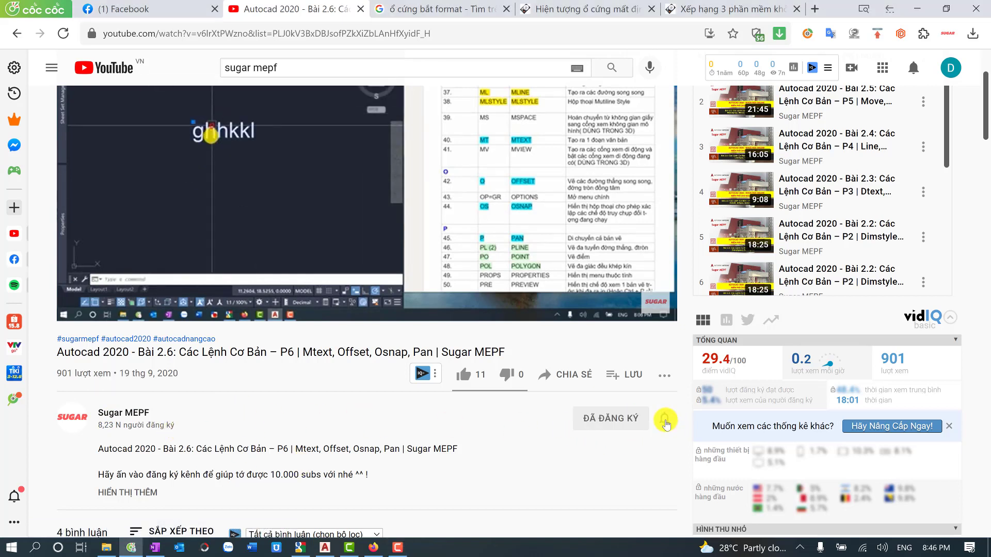
left_click(666, 422)
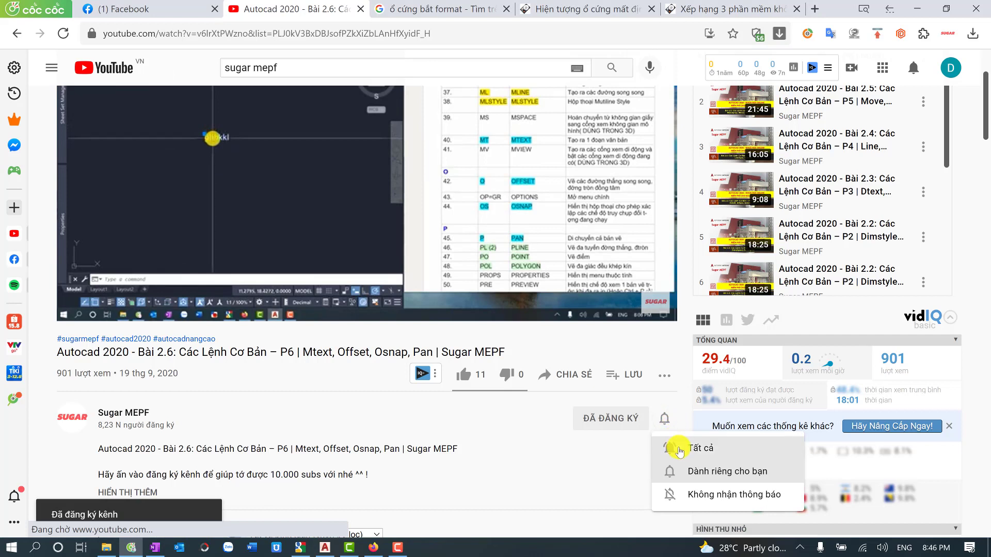
left_click(679, 452)
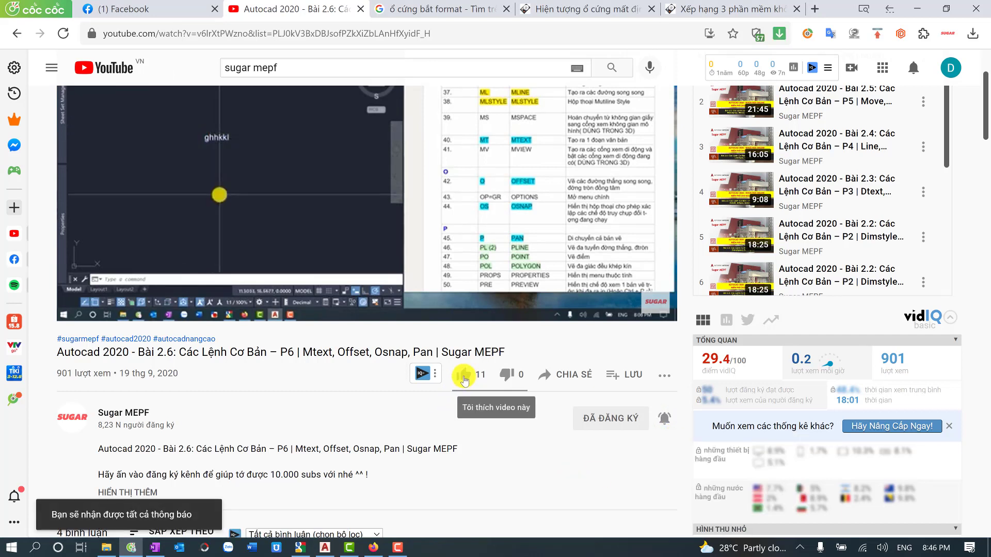
left_click(464, 377)
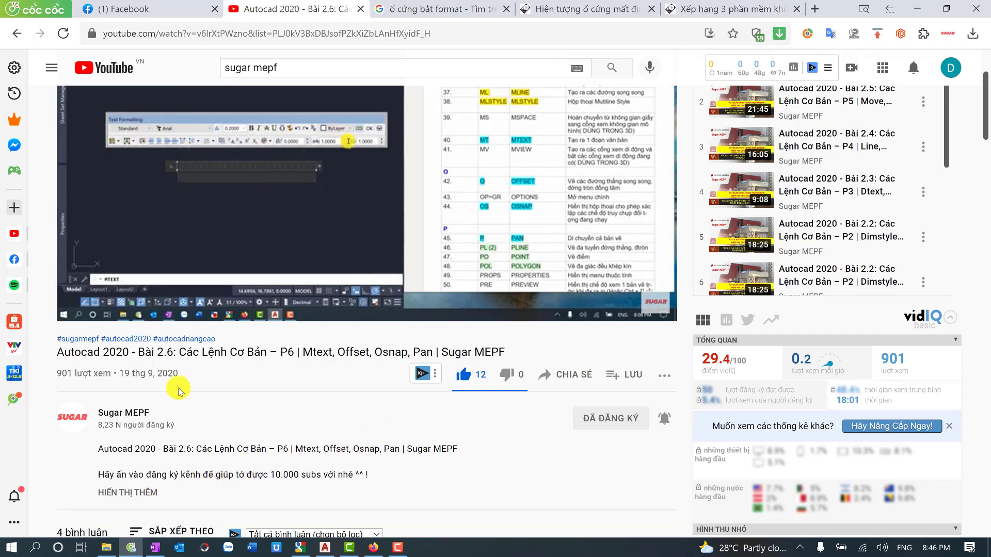
left_click(155, 547)
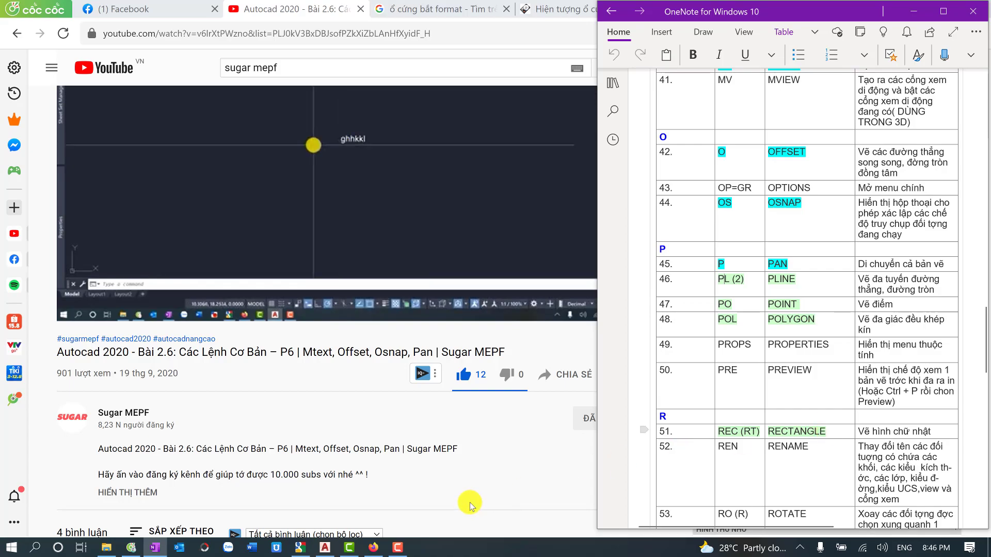
Glance at the OneNote command list, then return to the empty Drawing1 in AutoCAD
left_click(324, 548)
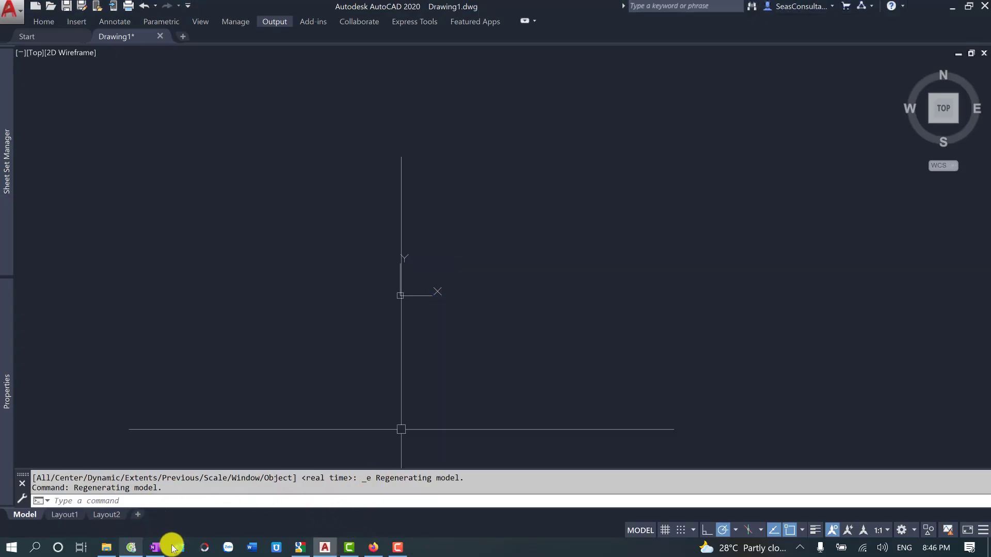
left_click(155, 547)
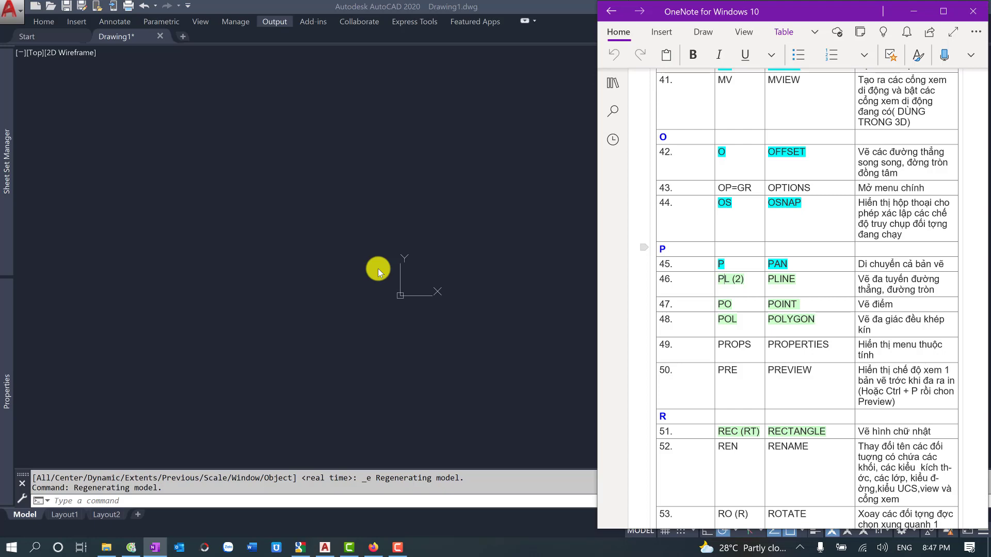
left_click(305, 282)
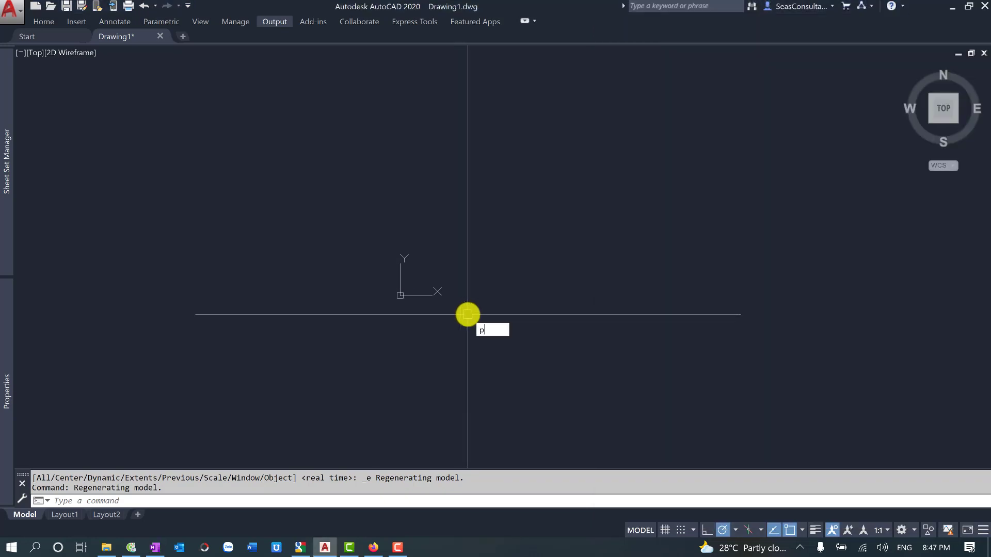
Clear the stray entries and start a polyline at a point in the upper left
type("l")
key("Escape")
key("Escape")
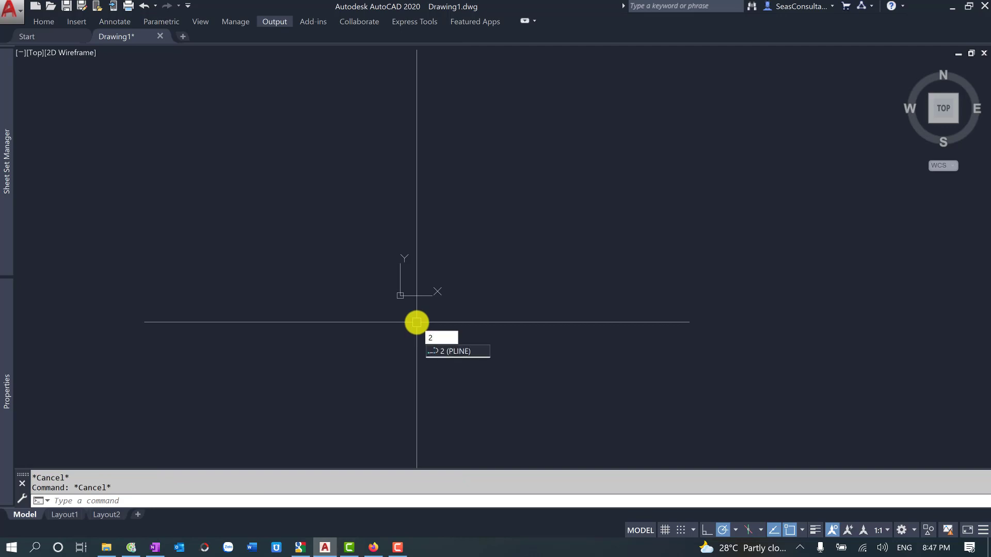
key("Escape")
type("p")
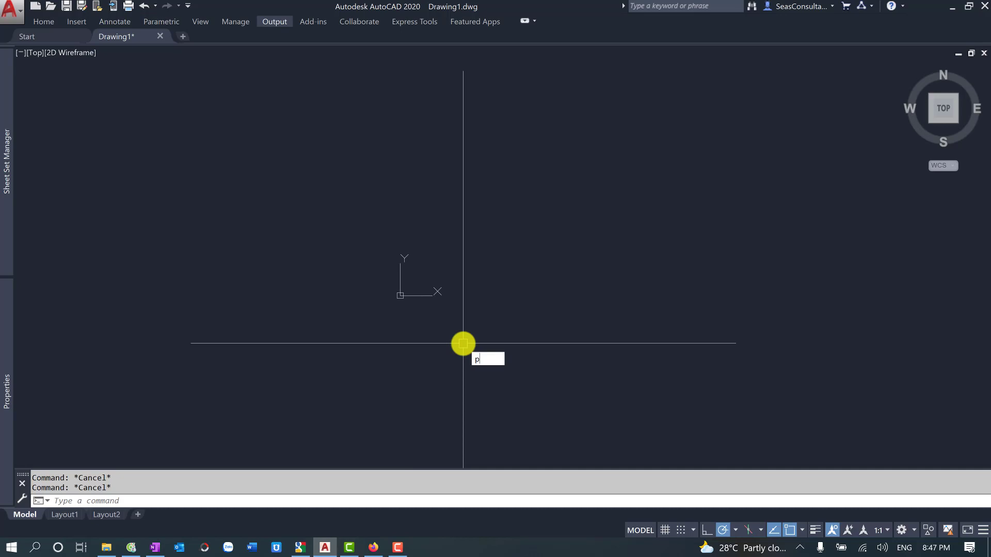
type("l")
key("Return")
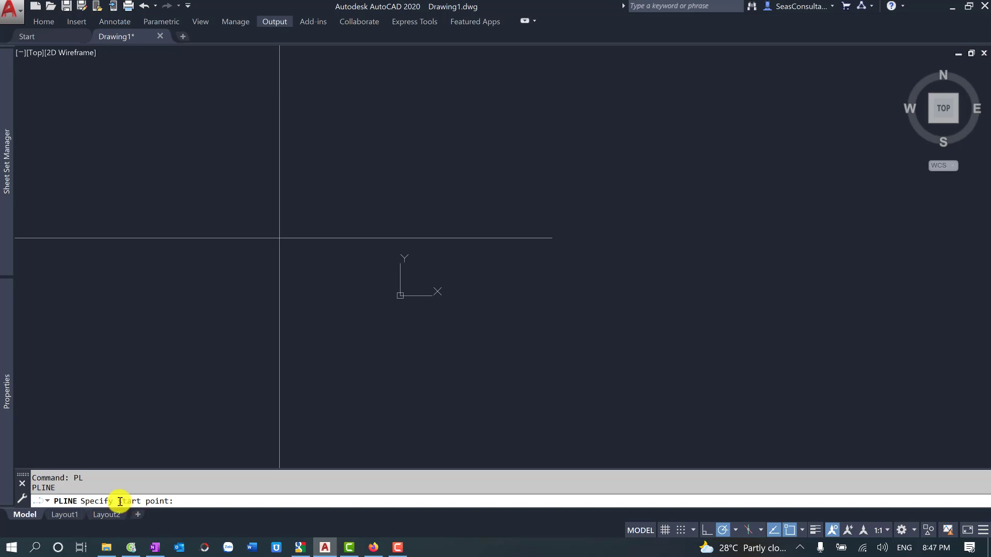
left_click(270, 201)
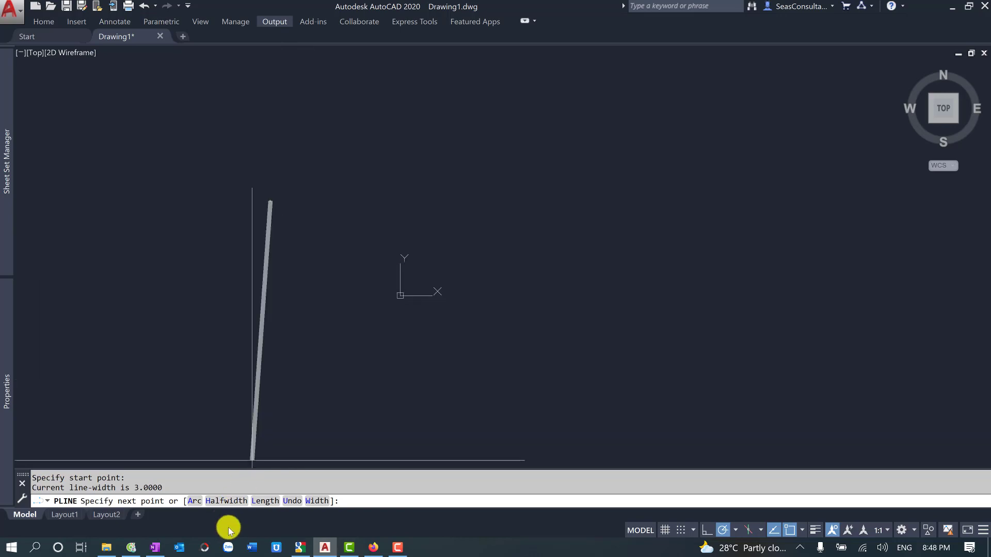
Set start and end width to 0 and draw one slanted polyline segment
left_click(315, 501)
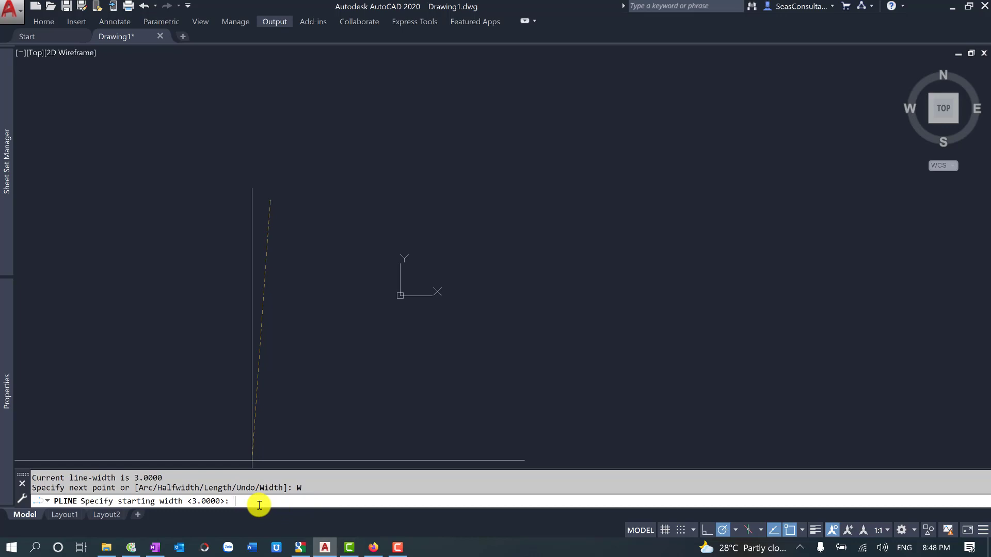
type("0")
key("Return")
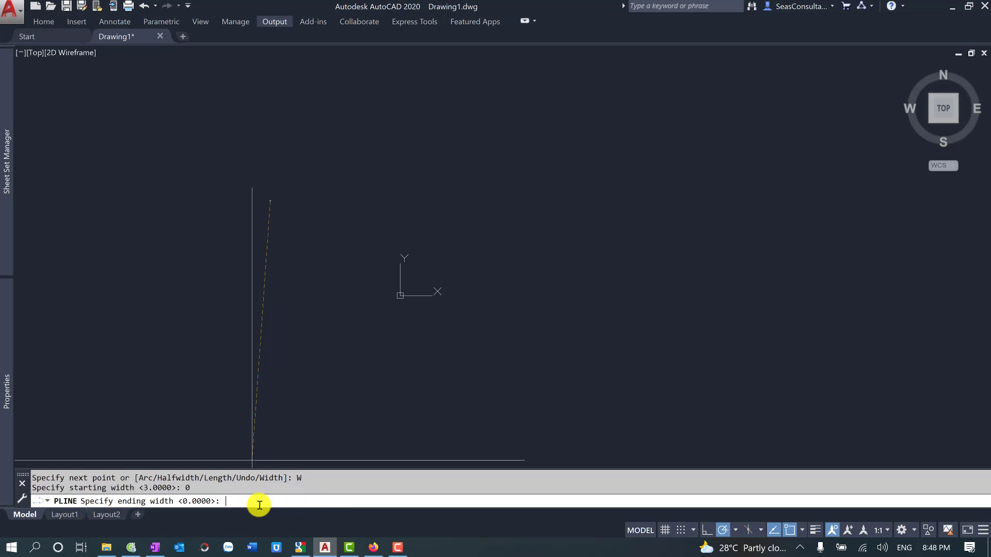
key("Return")
left_click(324, 332)
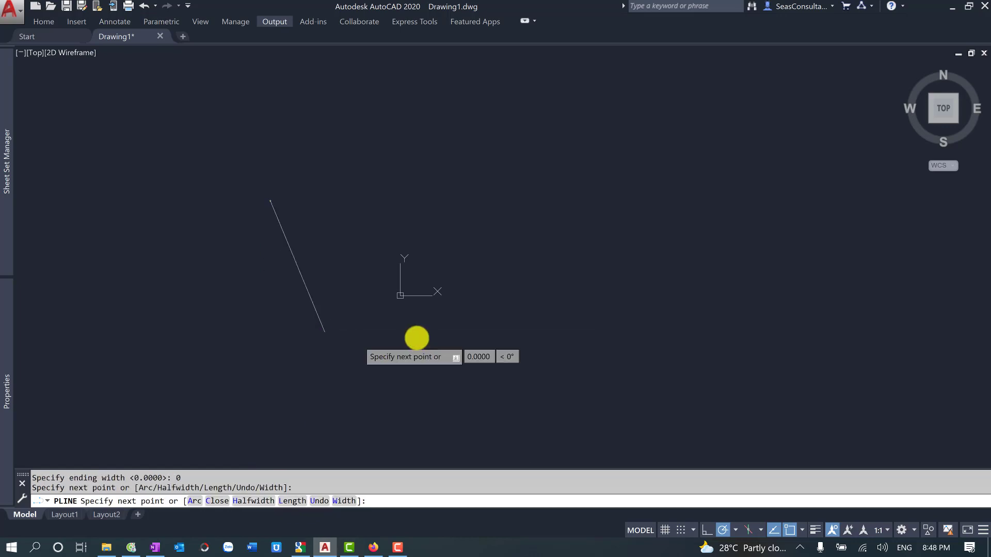
key("Escape")
type("PL")
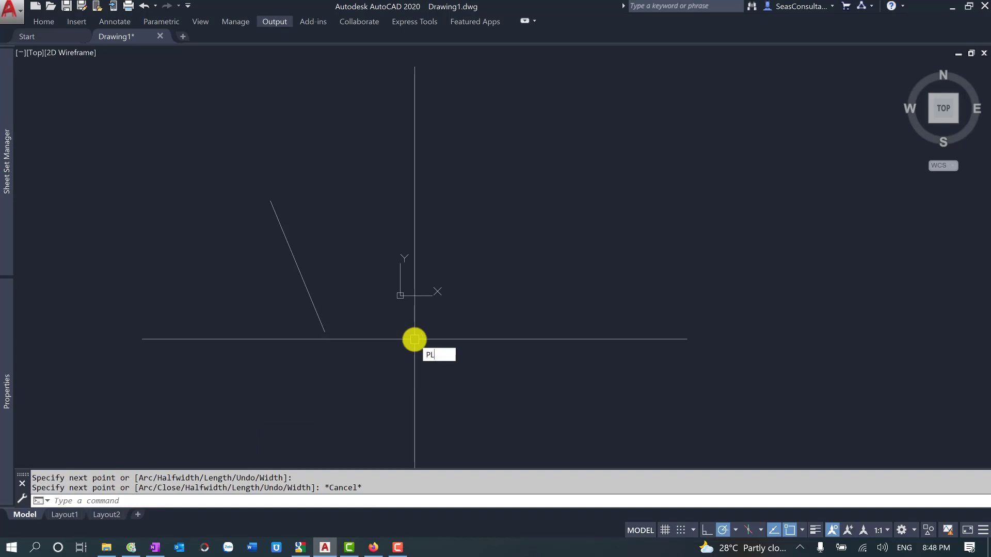
key("Return")
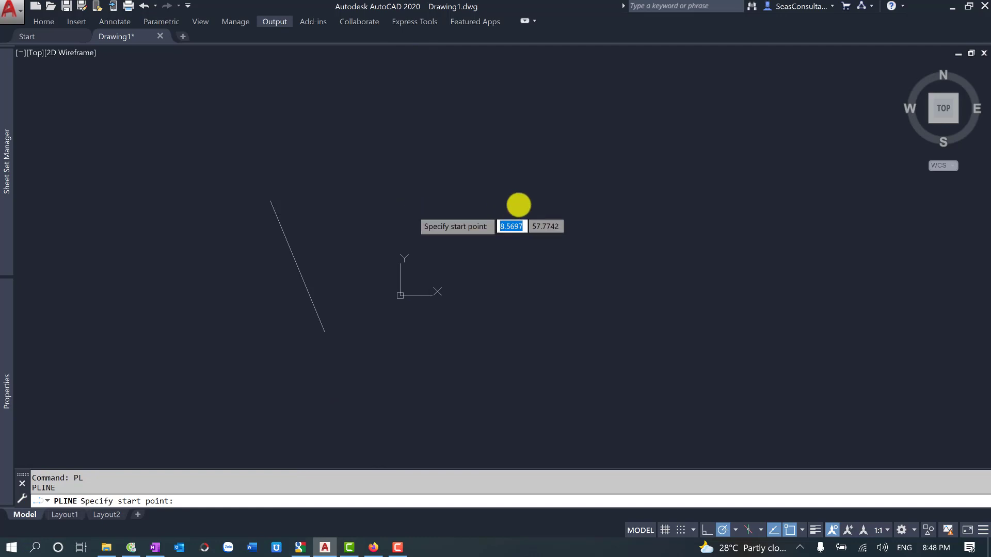
Start the polyline and draw two curving arcs, including a looping one
left_click(519, 205)
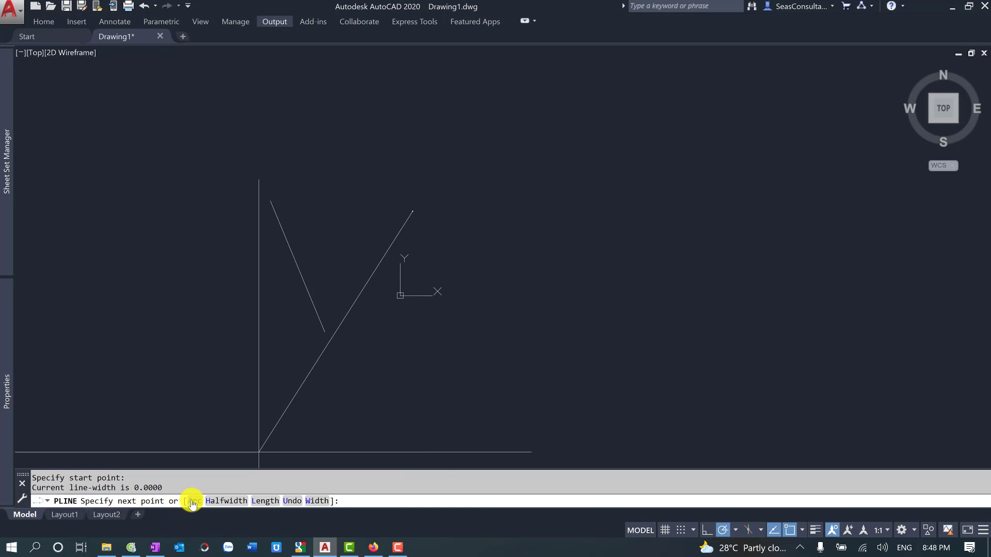
type("a")
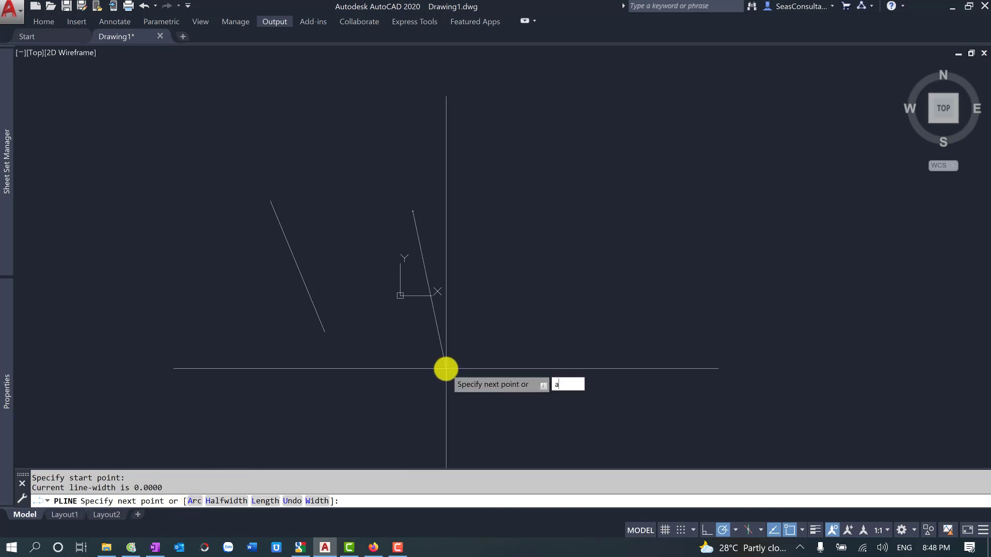
key("Return")
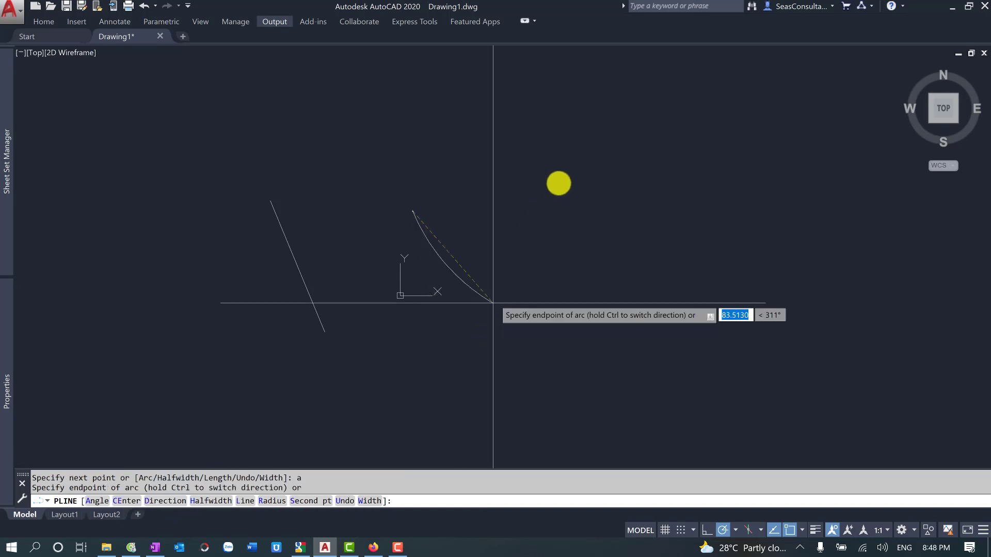
left_click(566, 176)
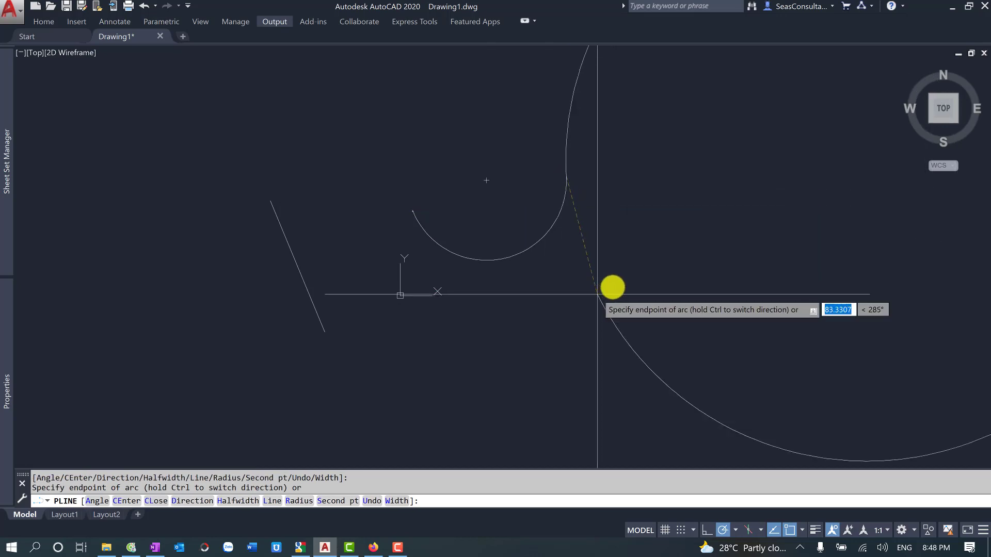
scroll(597, 294, "down", 3)
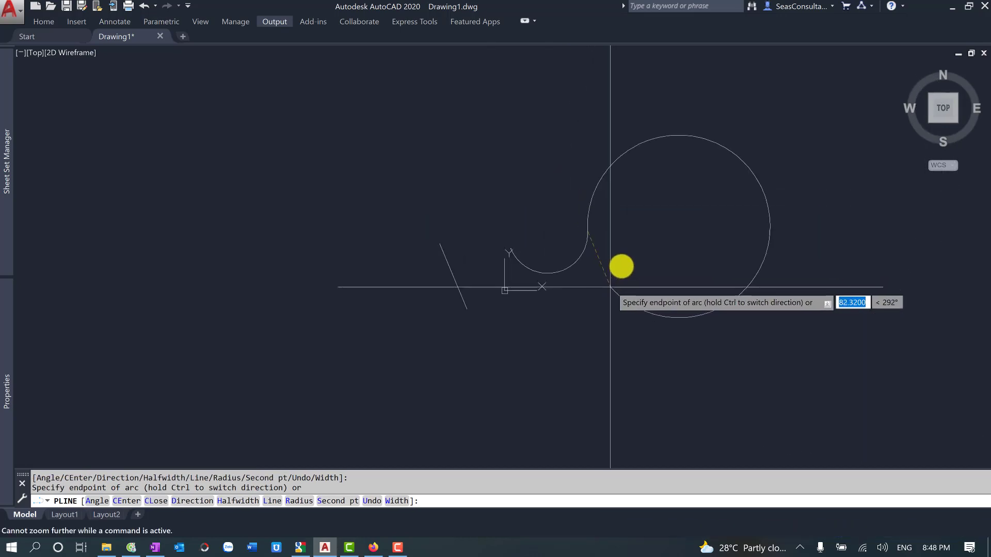
left_click(618, 252)
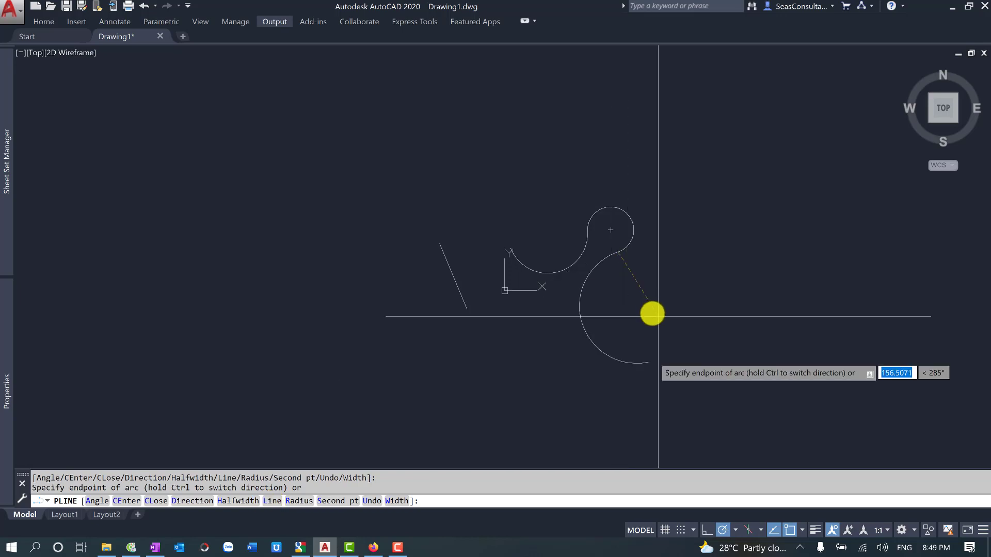
Add a straight line segment and close the polyline back to its start
type("l")
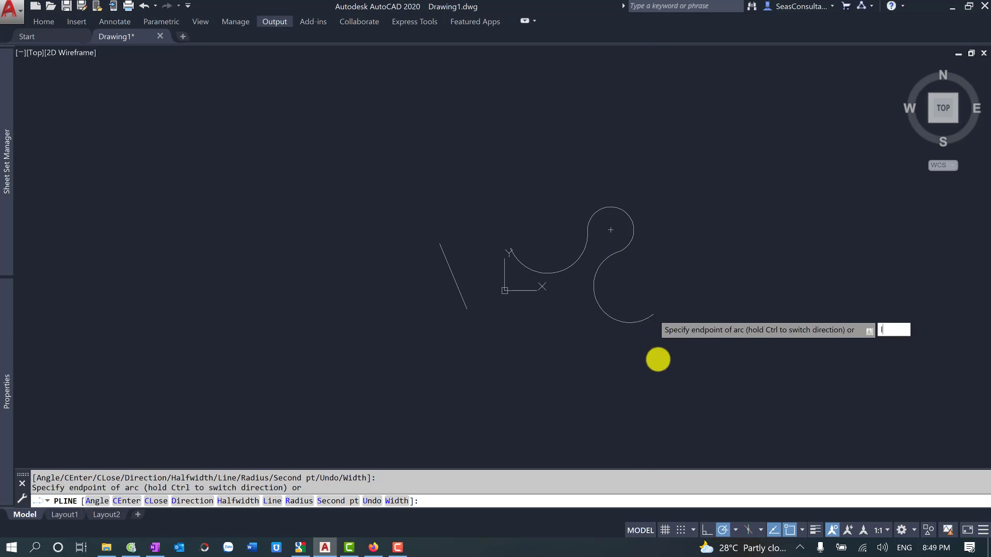
key("Return")
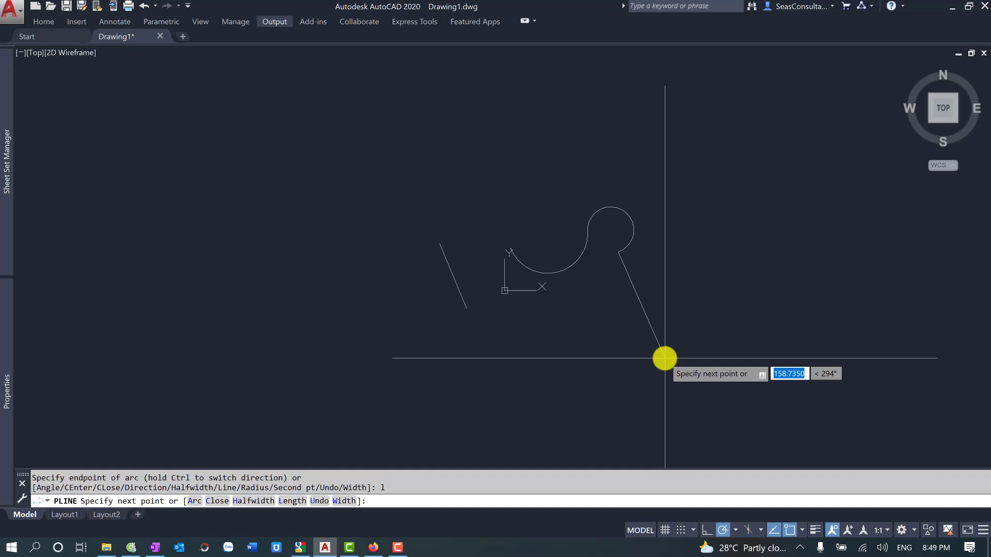
left_click(662, 357)
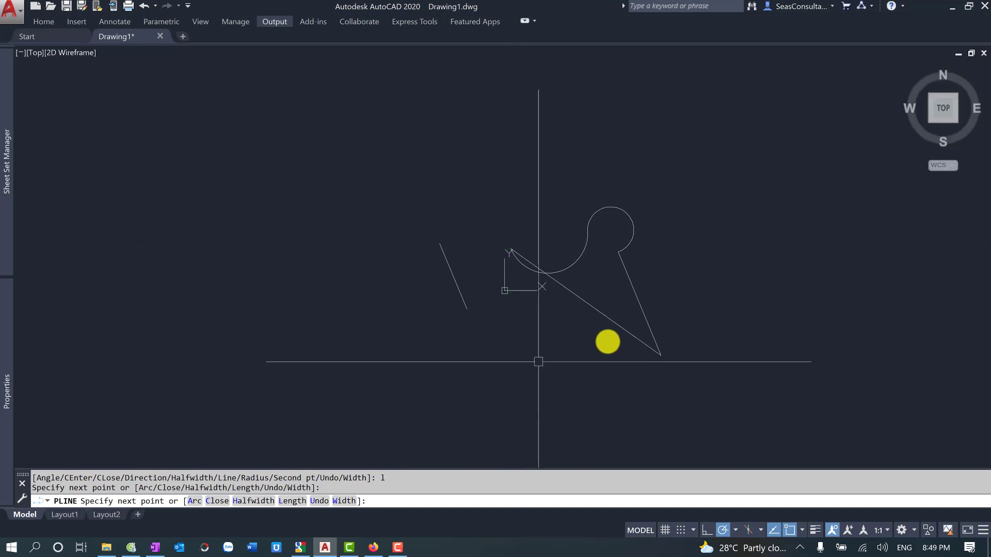
type("c")
key("Return")
left_click(604, 316)
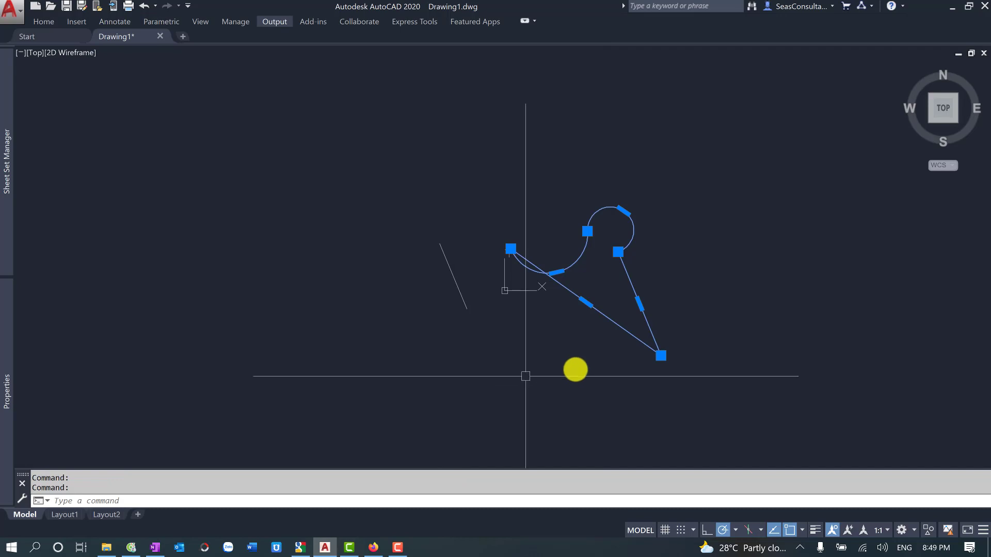
Undo the closed arc-and-line polyline and start a new PLINE low in the drawing
key("ctrl+z")
key("Escape")
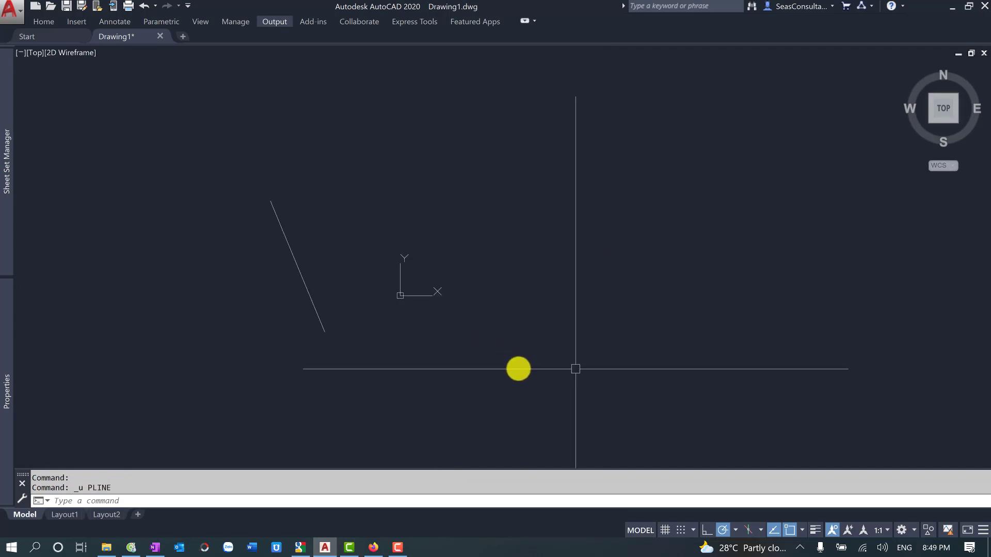
type("pl")
key("Return")
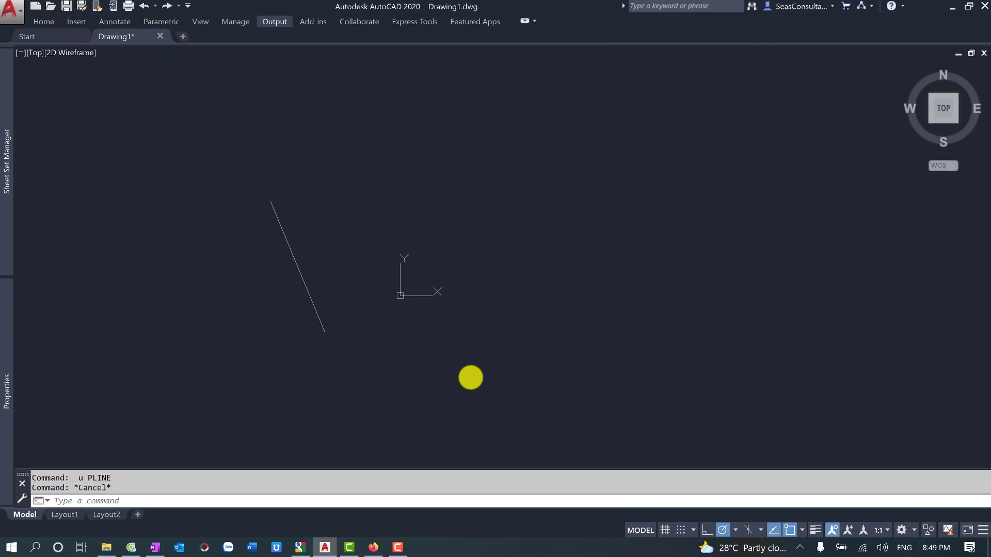
type("PL")
left_click(456, 379)
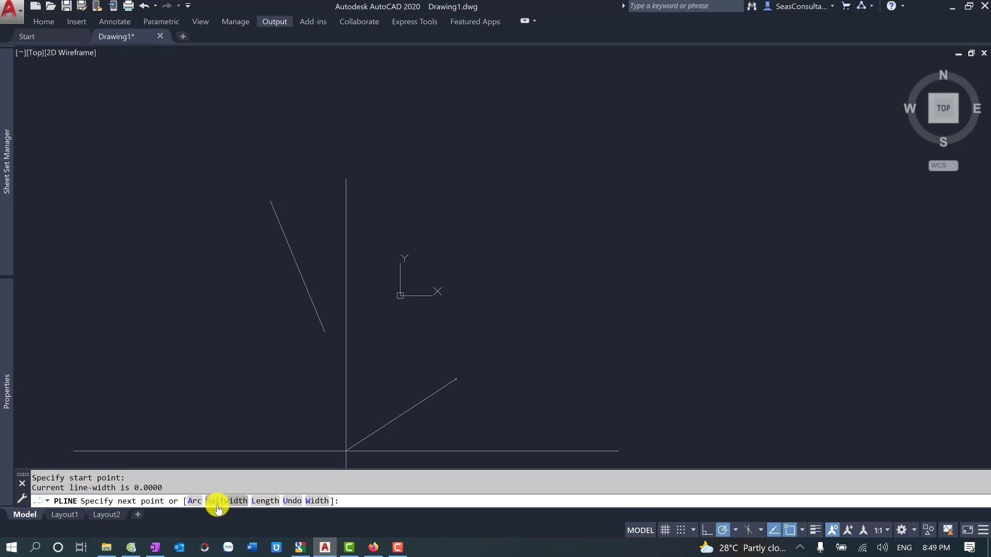
Draw a tapered segment with half-width 1 at the start and 3 at the end
left_click(223, 500)
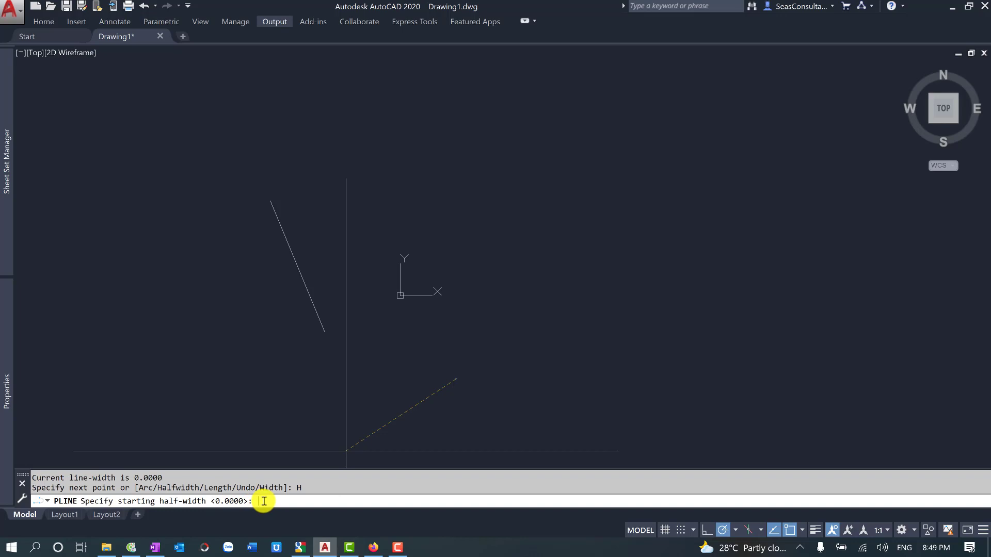
type("1")
key("Return")
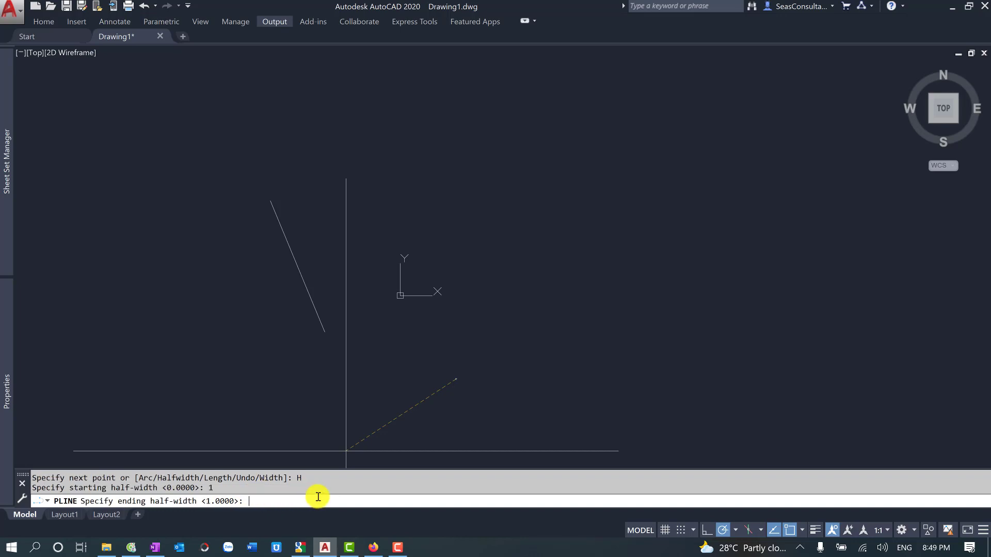
type("3")
key("Return")
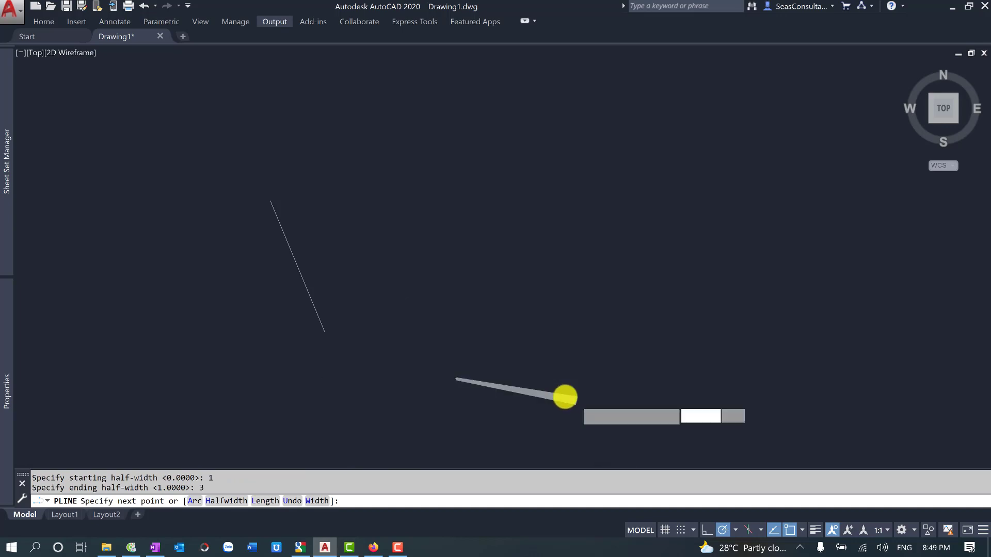
scroll(564, 399, "up", 5)
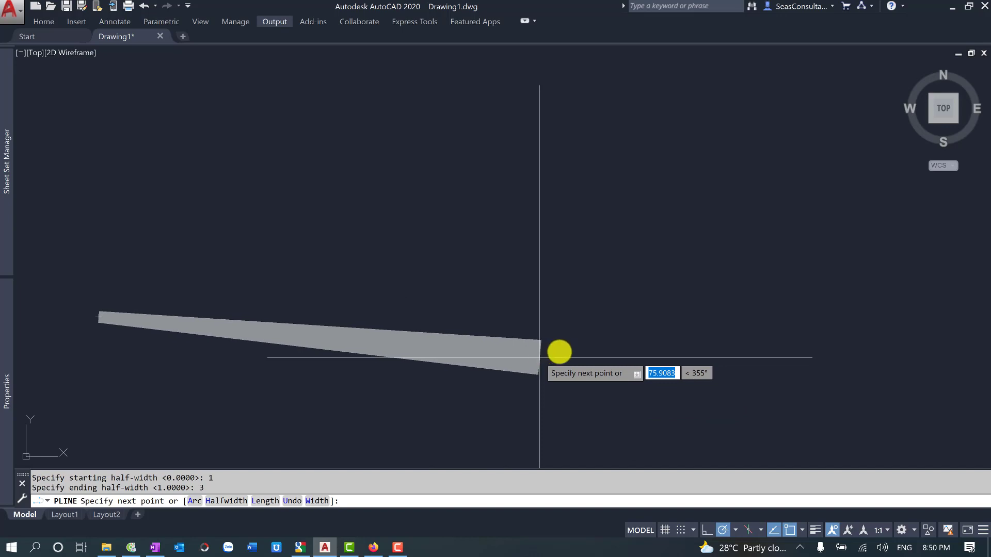
middle_click_drag(561, 349, 405, 320)
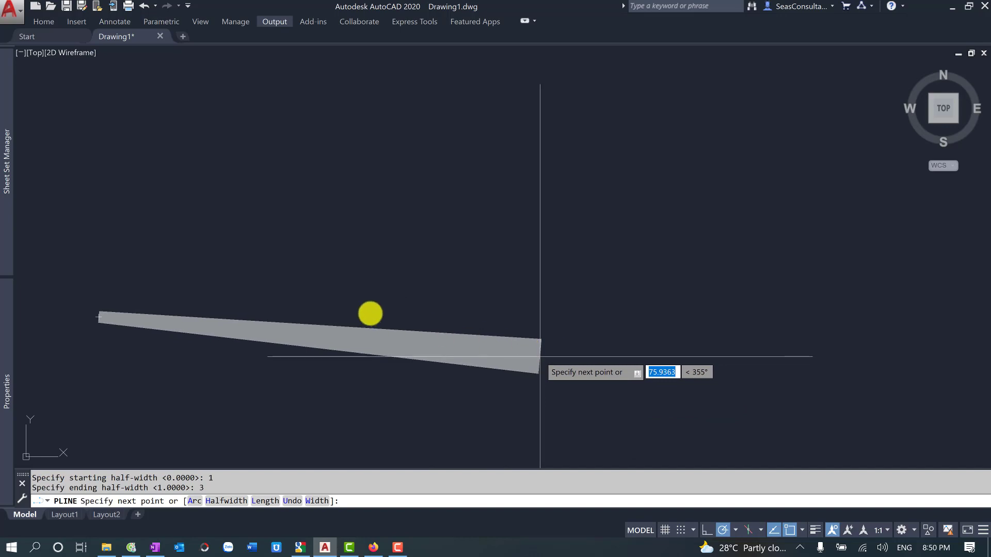
left_click(460, 296)
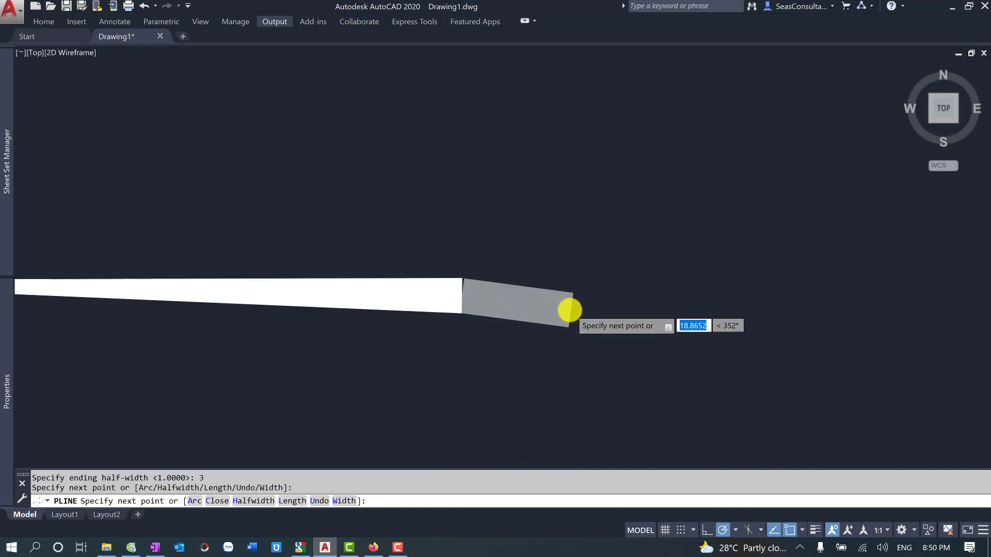
Add a segment of constant width 3
scroll(570, 310, "down", 5)
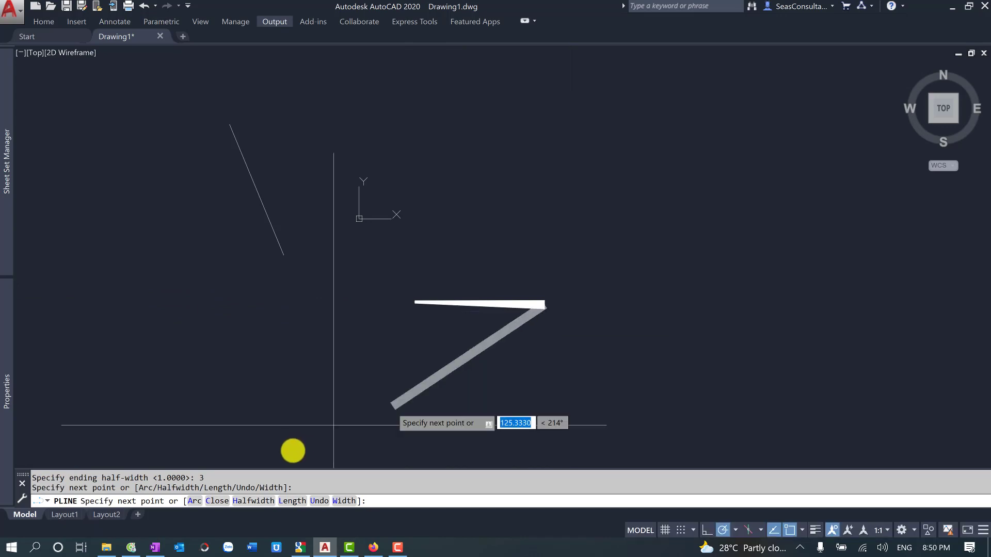
left_click(352, 501)
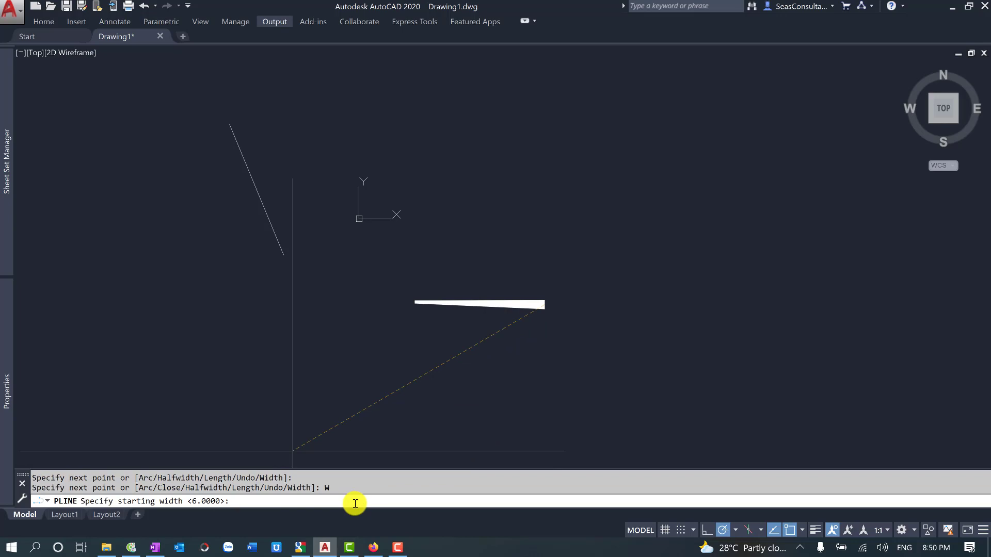
type("3")
key("Return")
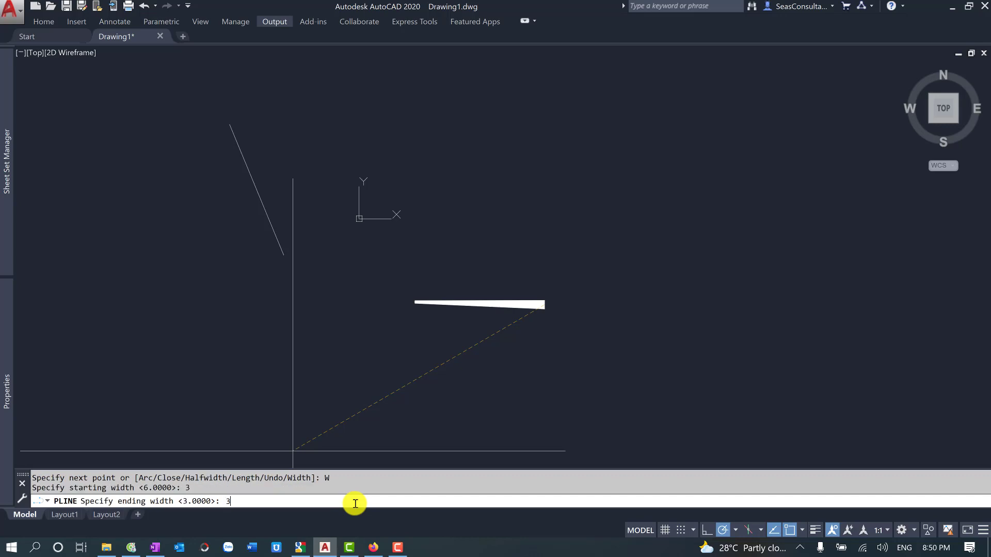
key("Return")
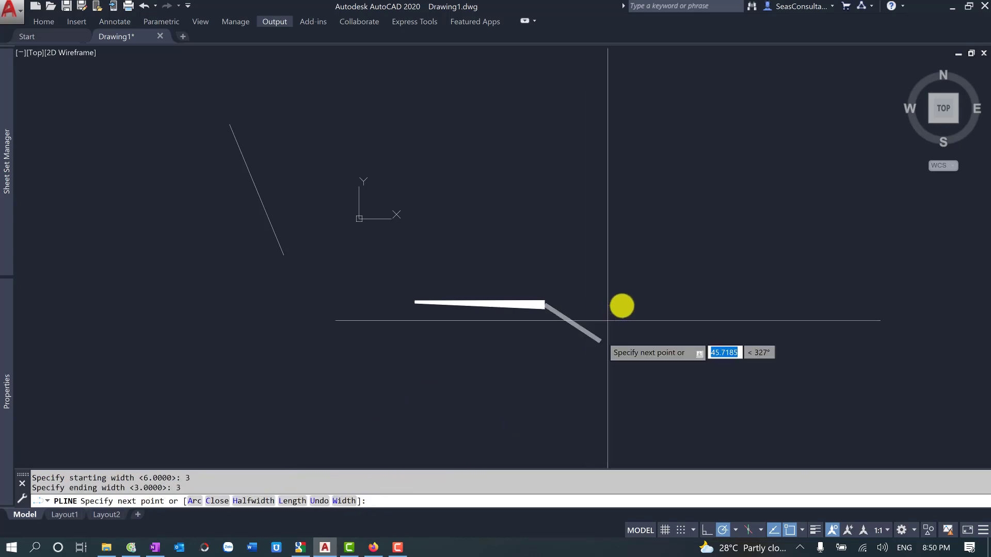
left_click(651, 303)
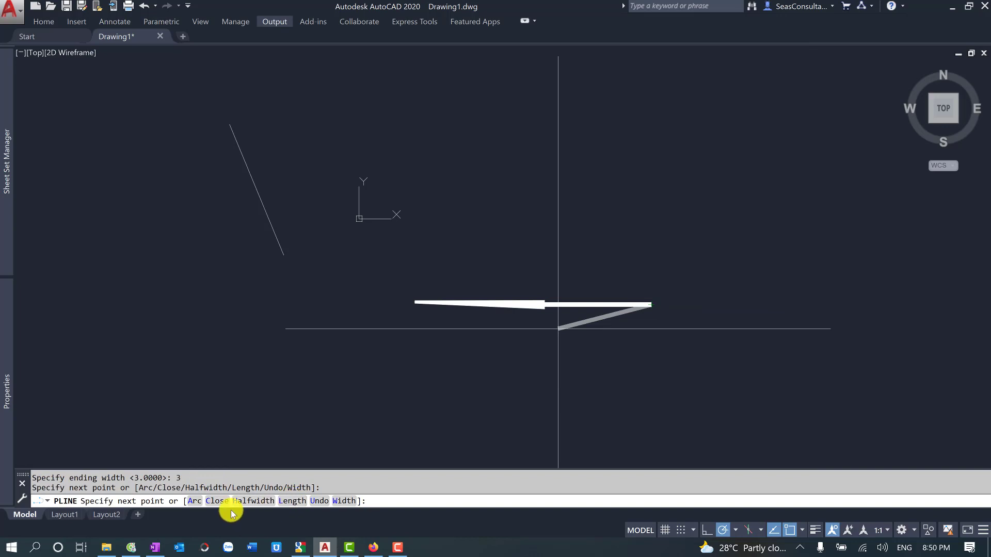
Extend the polyline by a 10-unit length segment and finish it
type("L")
key("Return")
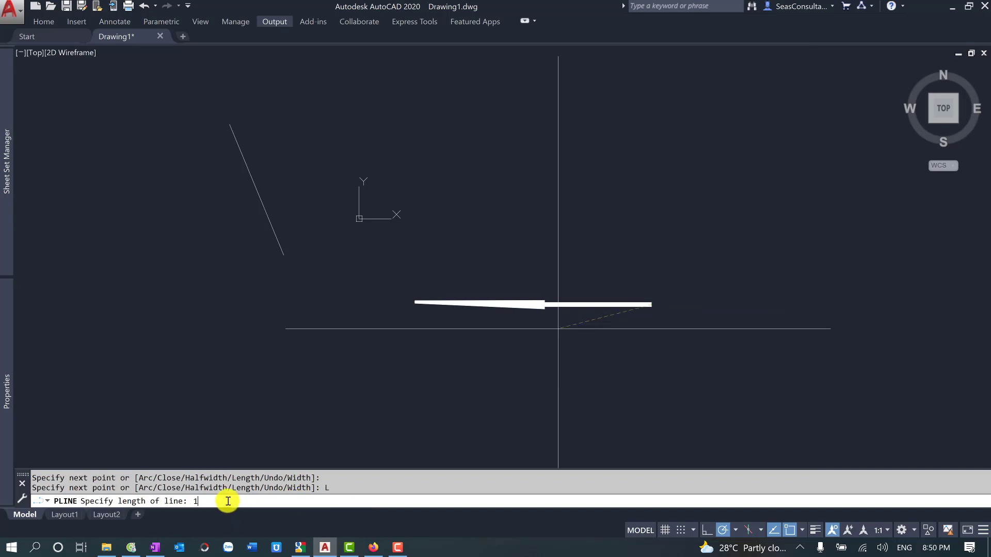
type("0")
key("Return")
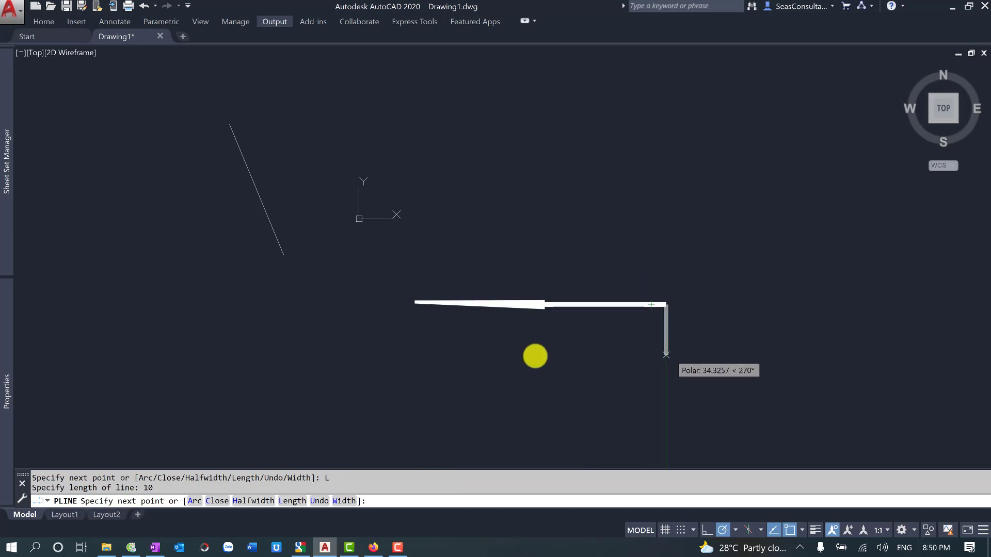
key("Escape")
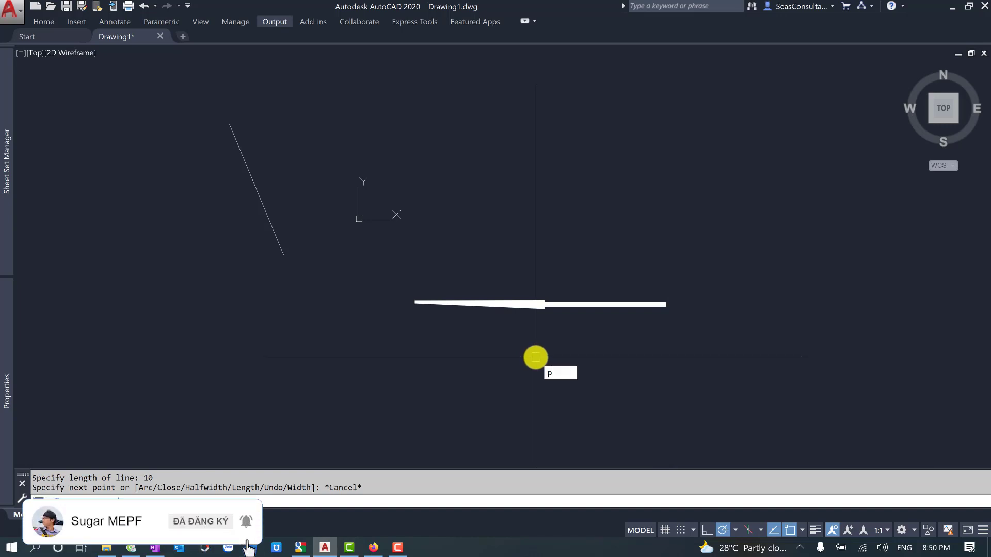
Start a new polyline above the others and draw its first thick arc
type("l")
key("Return")
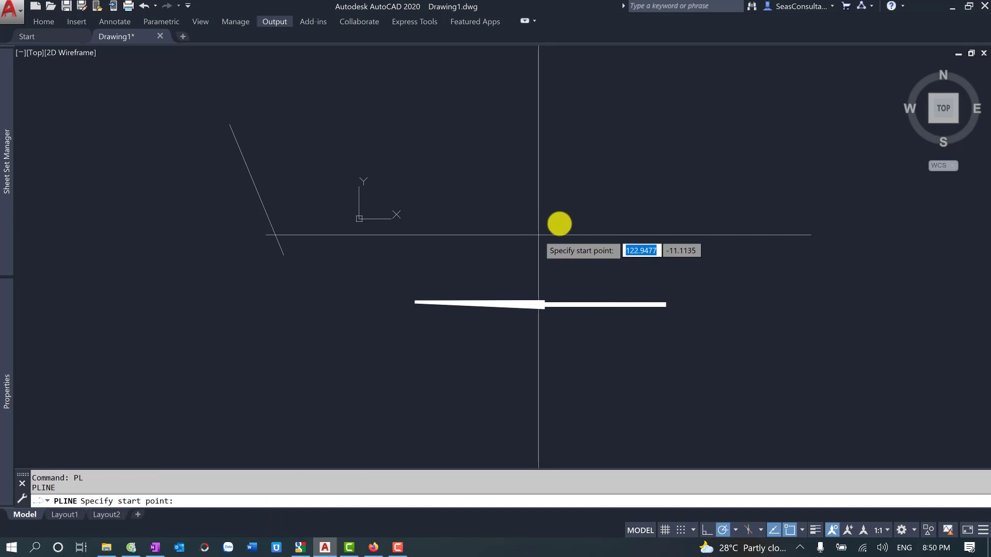
left_click(538, 234)
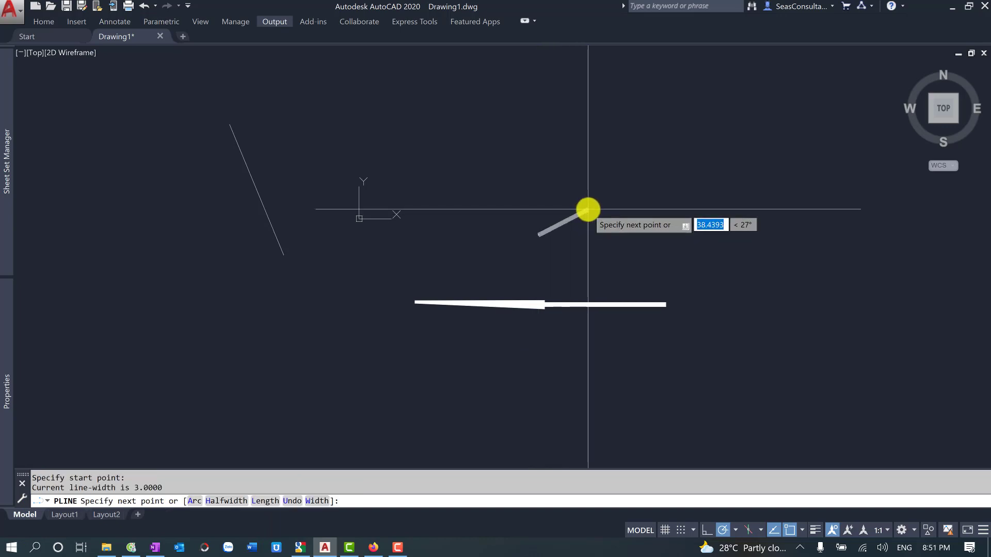
type("a")
key("Return")
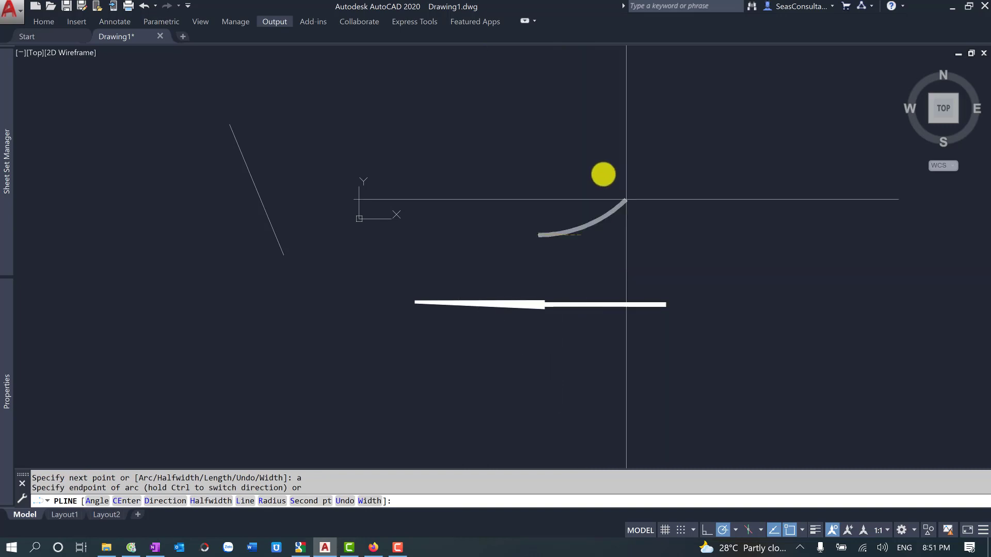
left_click(584, 163)
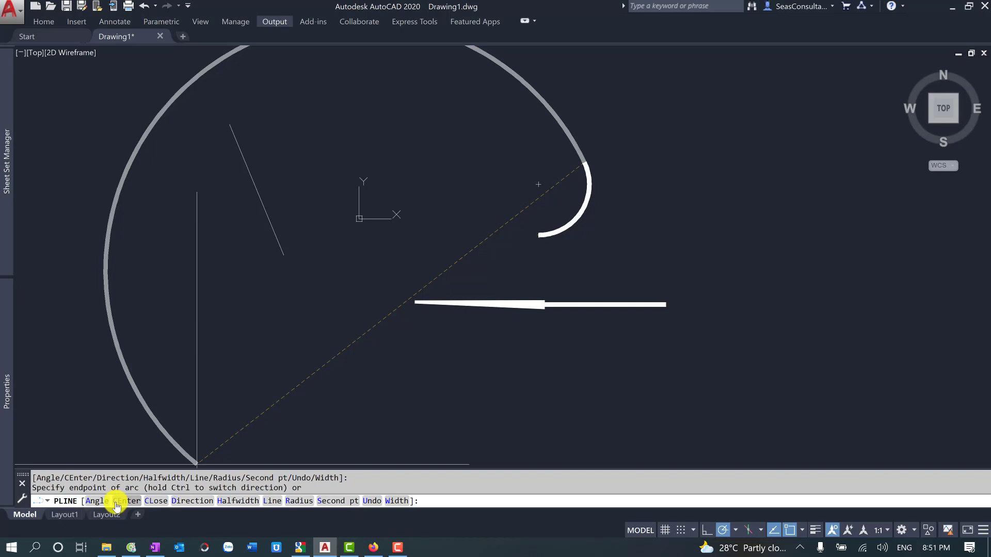
Add an arc defined by a centre point with chord length 5
left_click(115, 501)
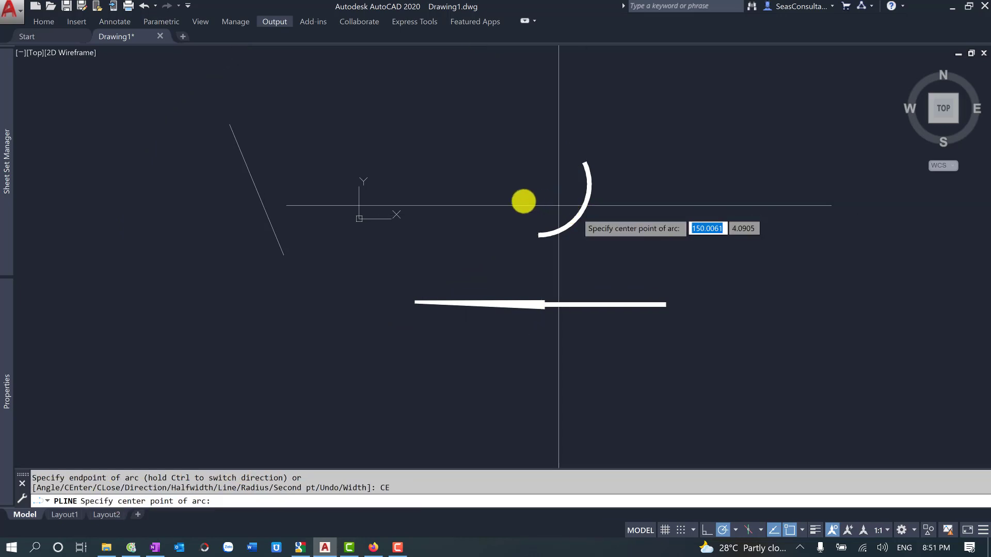
left_click(483, 149)
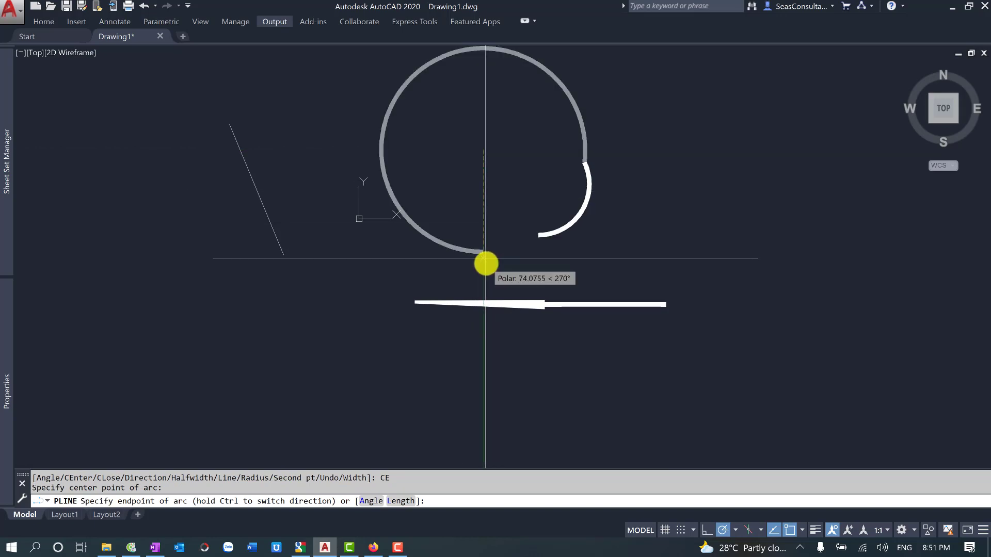
left_click(407, 501)
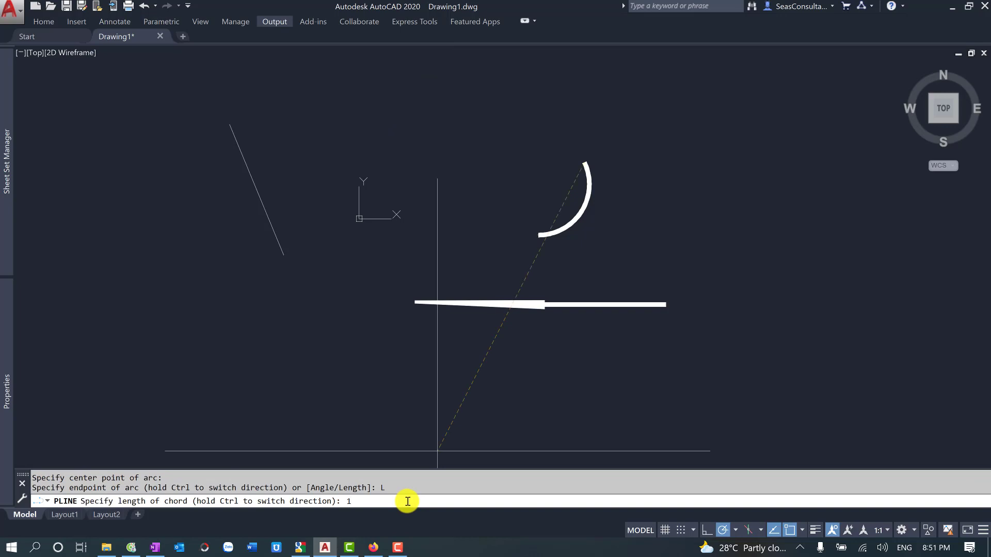
key("Return")
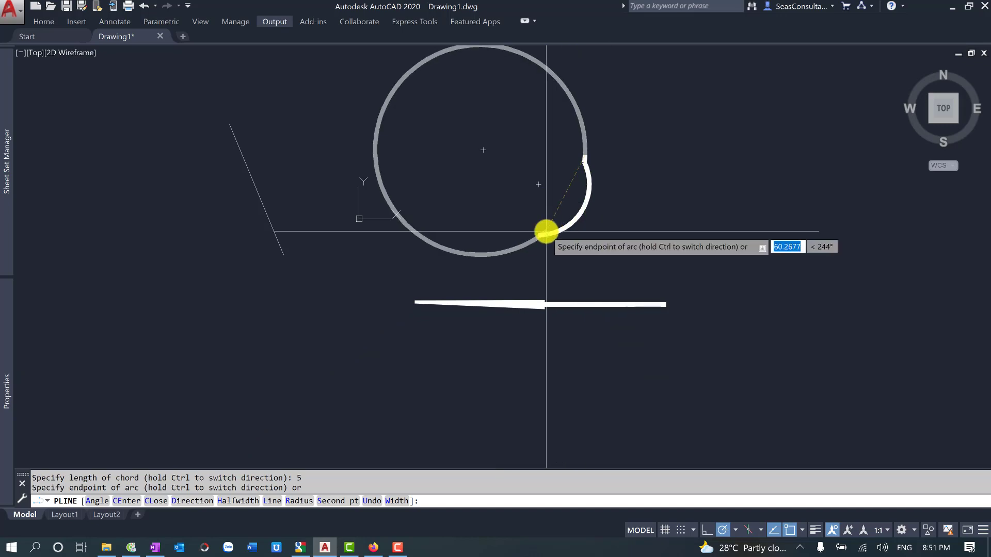
left_click(183, 501)
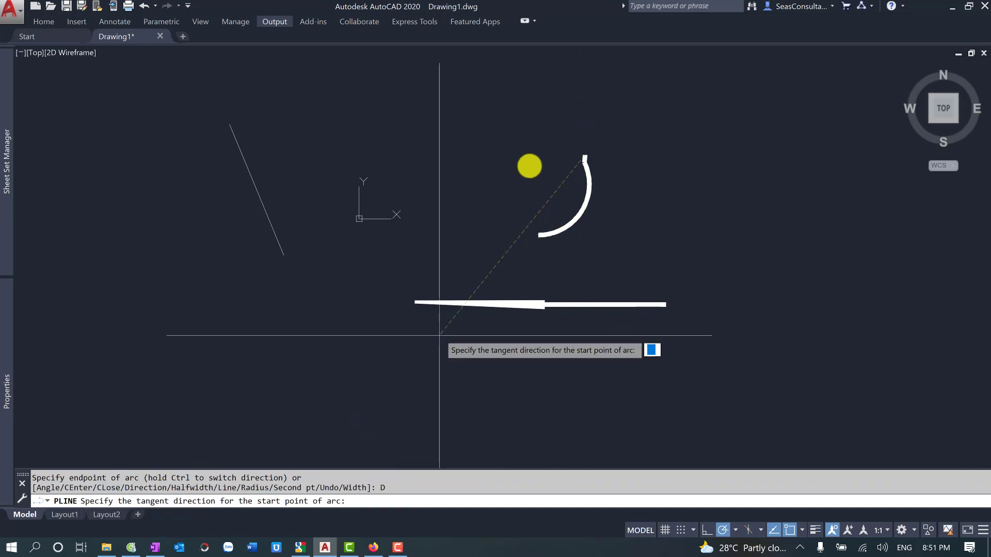
Draw the next arc from a chosen tangent direction to its endpoint
middle_click_drag(517, 207, 474, 318)
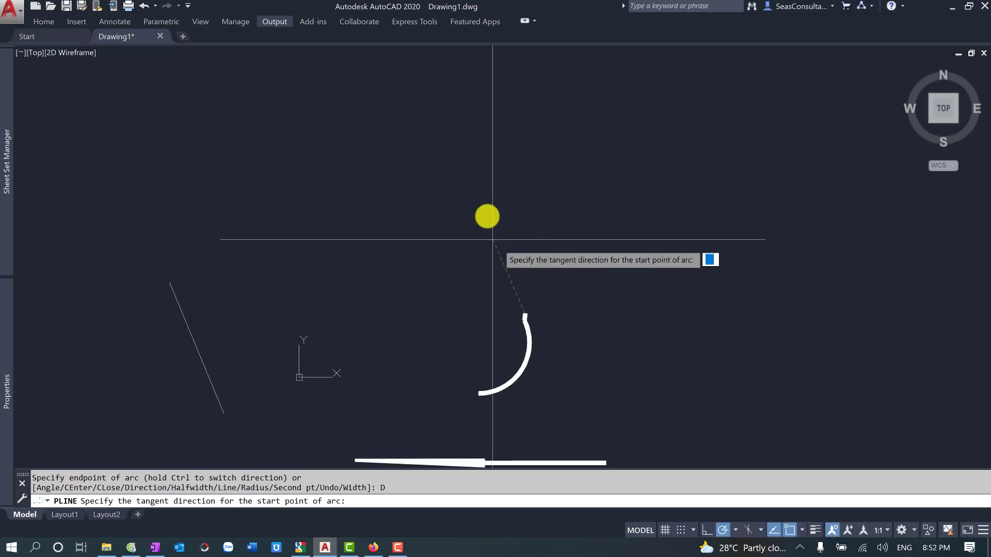
left_click(506, 210)
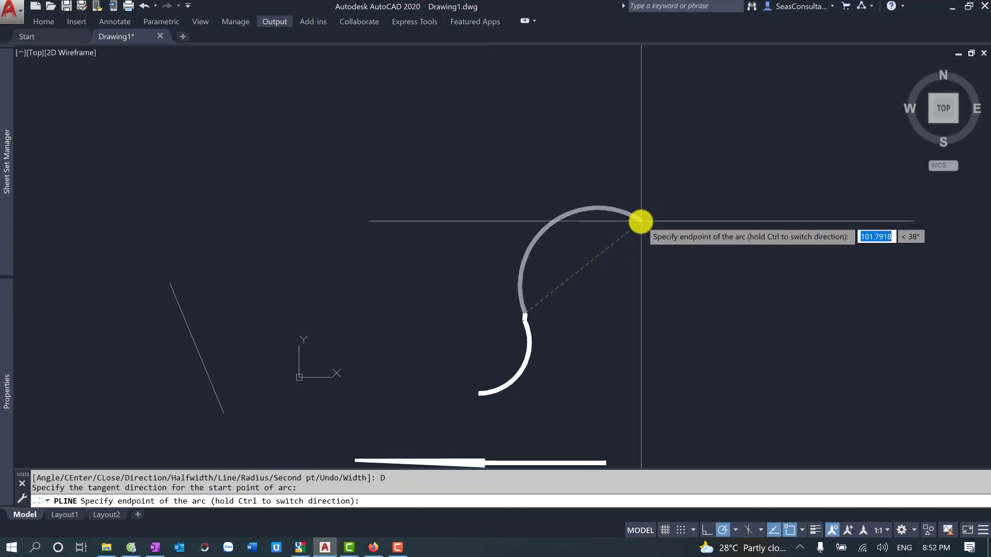
left_click(642, 221)
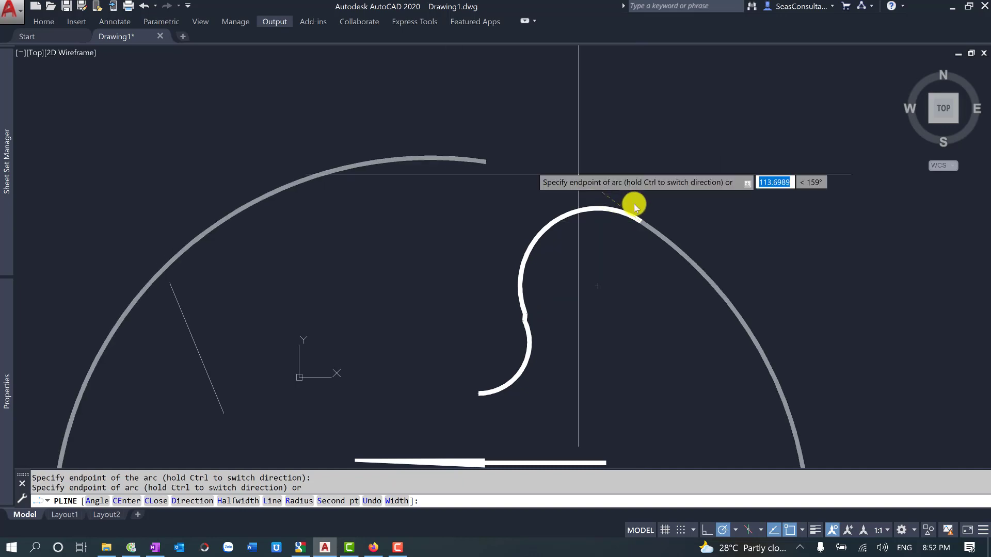
scroll(670, 203, "down", 2)
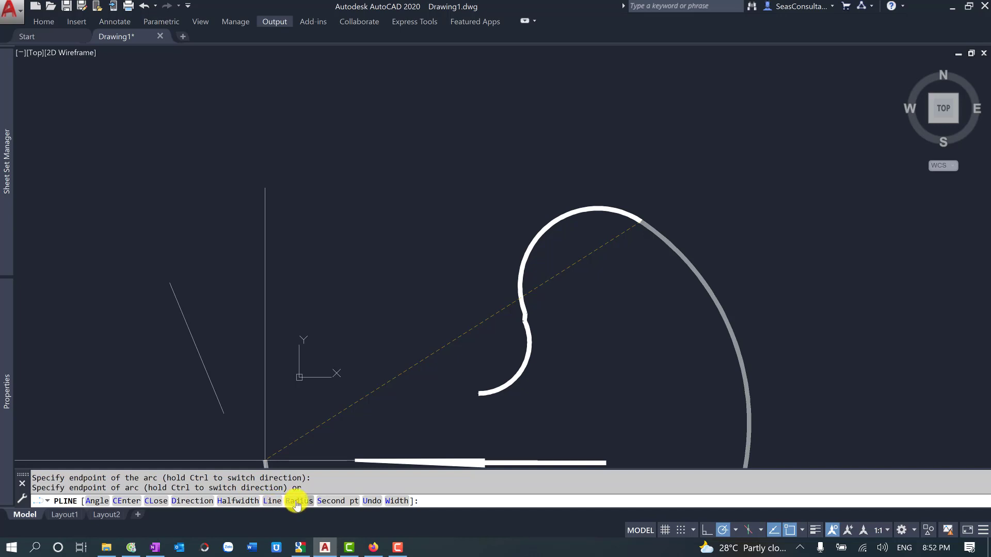
Add a long three-point arc sweeping down to the right and end the polyline
left_click(338, 505)
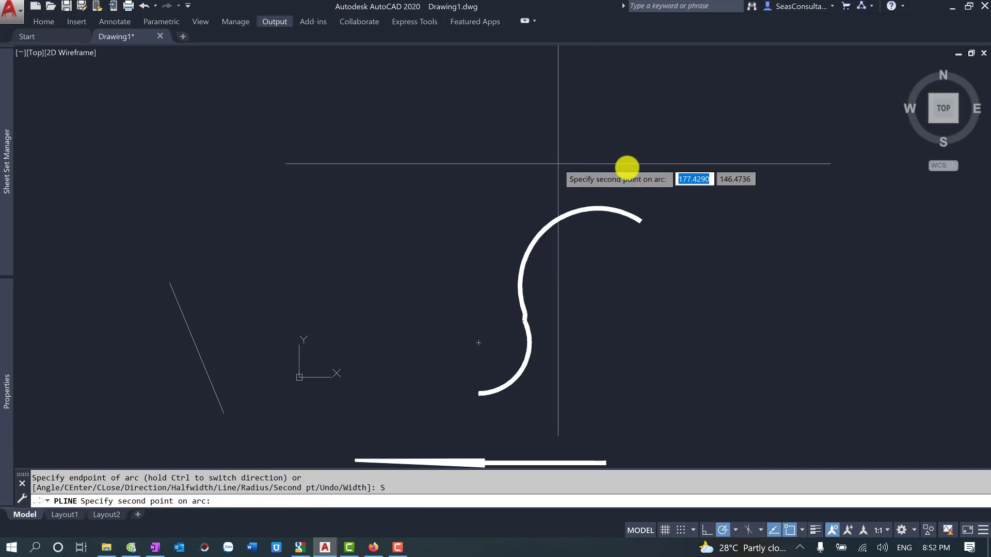
left_click(821, 268)
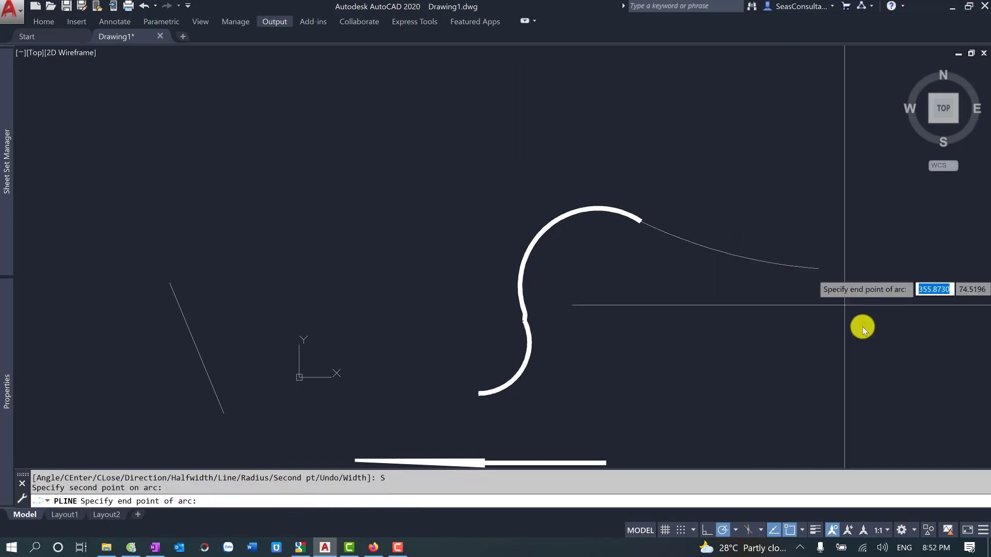
left_click(847, 384)
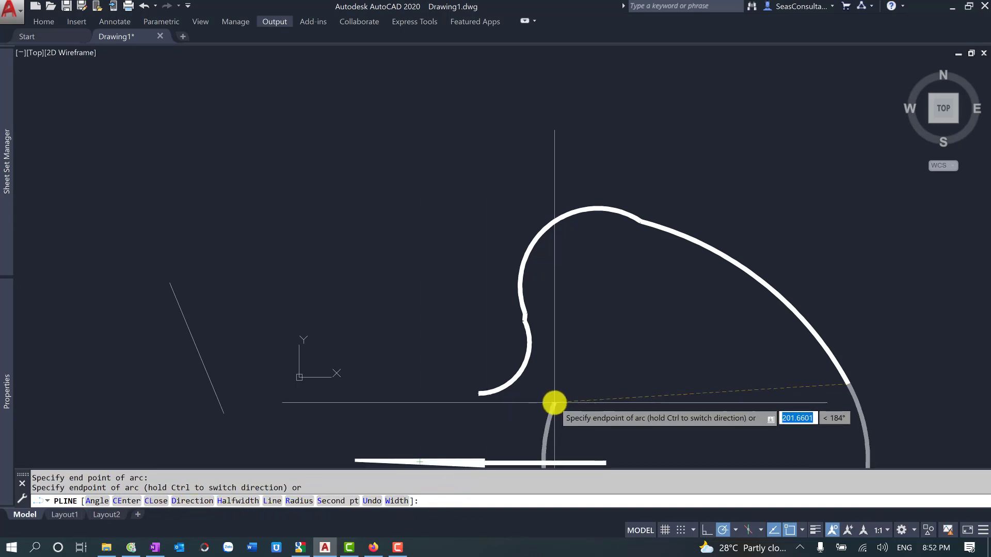
key("Escape")
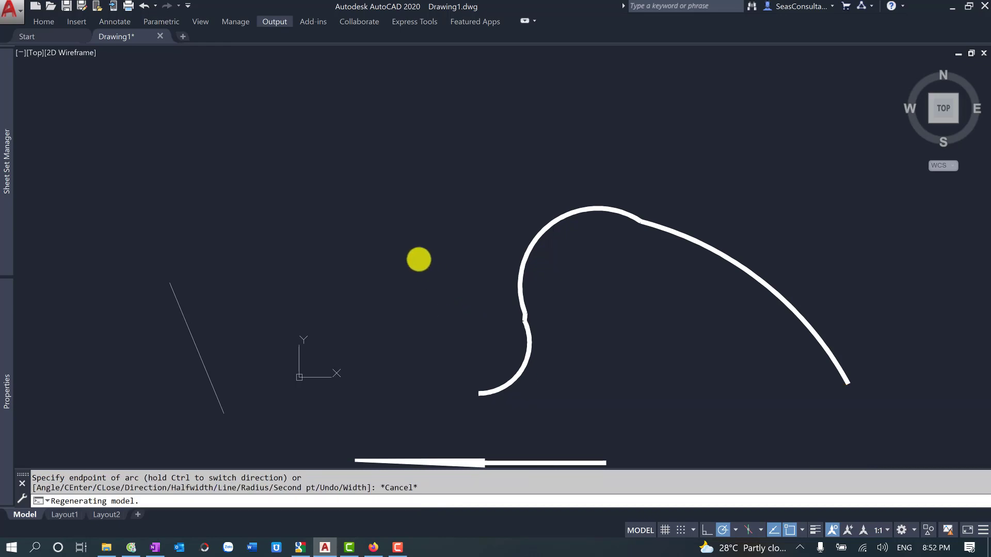
Draw a horizontal polyline segment with width 0/0 above the thick curves
scroll(417, 254, "down", 5)
type("pl")
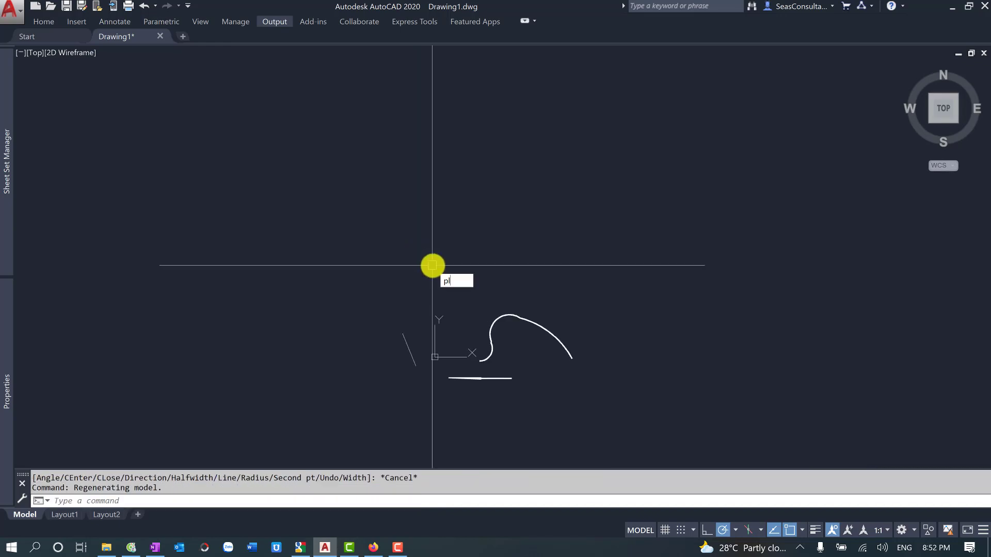
key("Return")
left_click(458, 266)
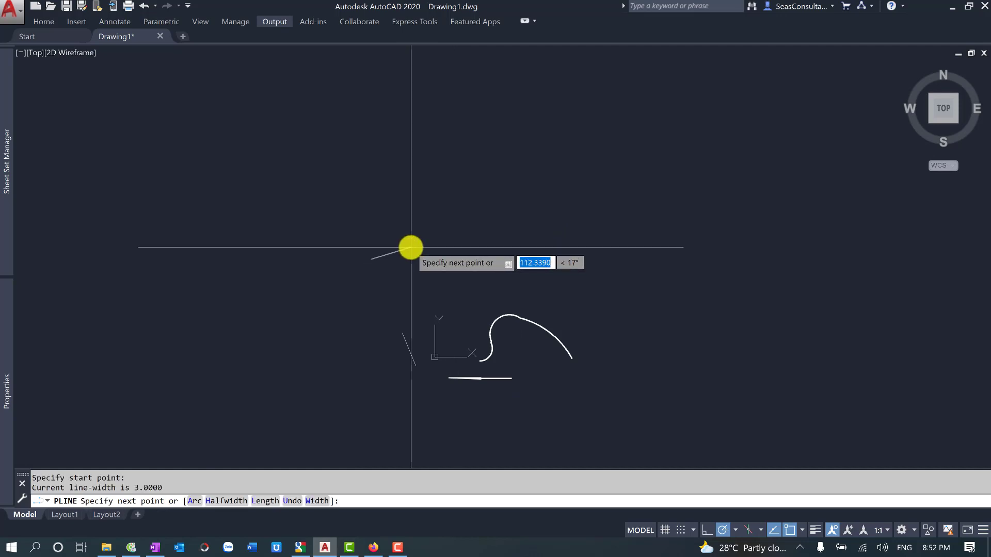
left_click(316, 500)
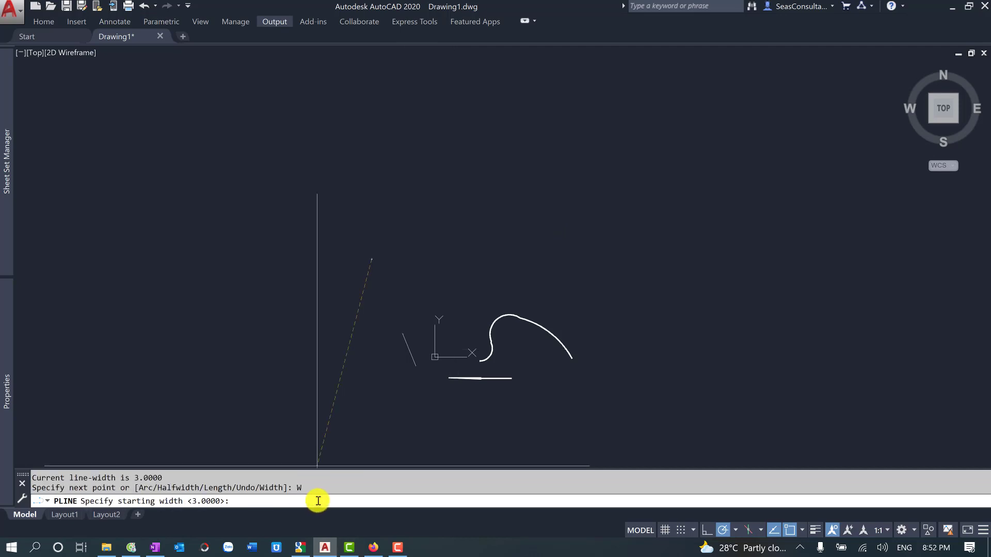
type("0")
key("Return")
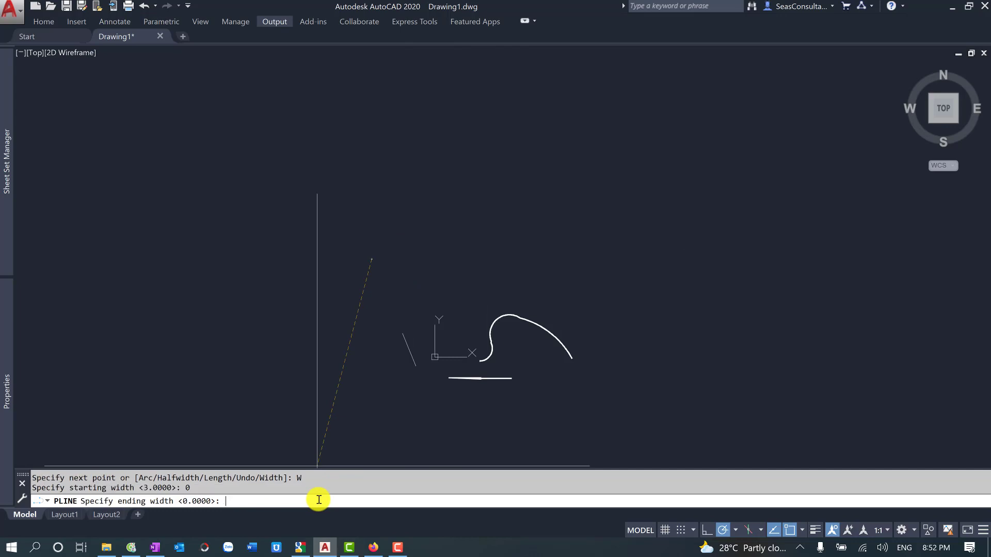
type("0")
key("Return")
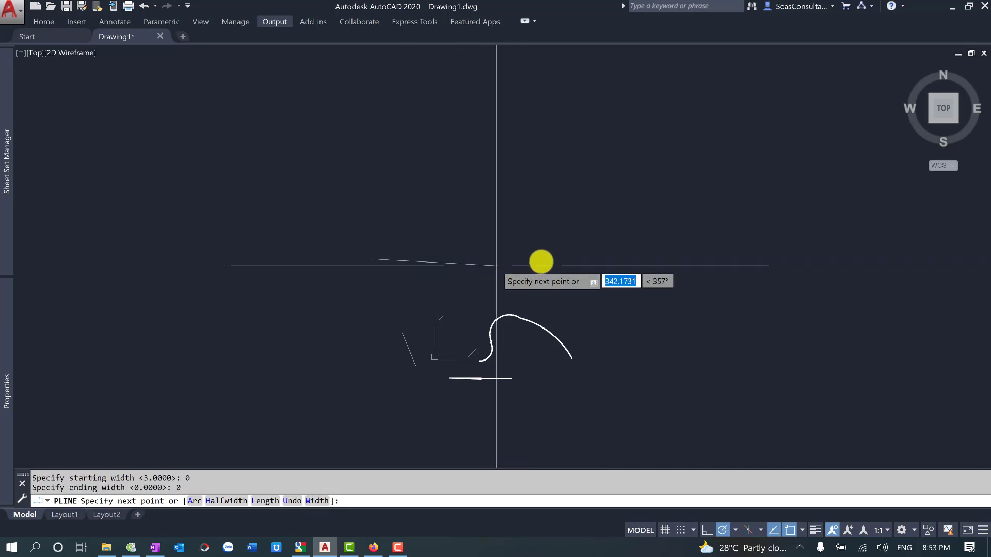
left_click(541, 259)
key("Escape")
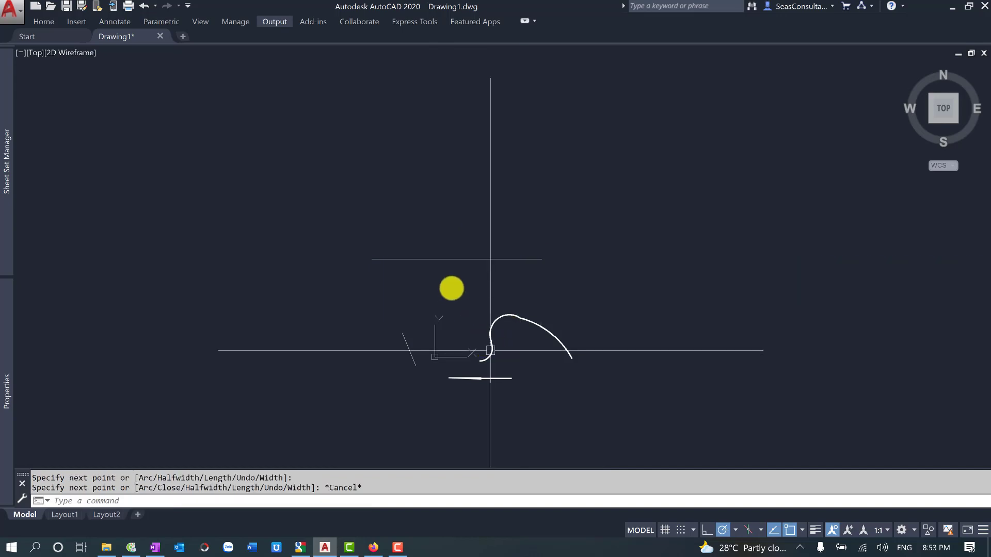
scroll(453, 290, "up", 3)
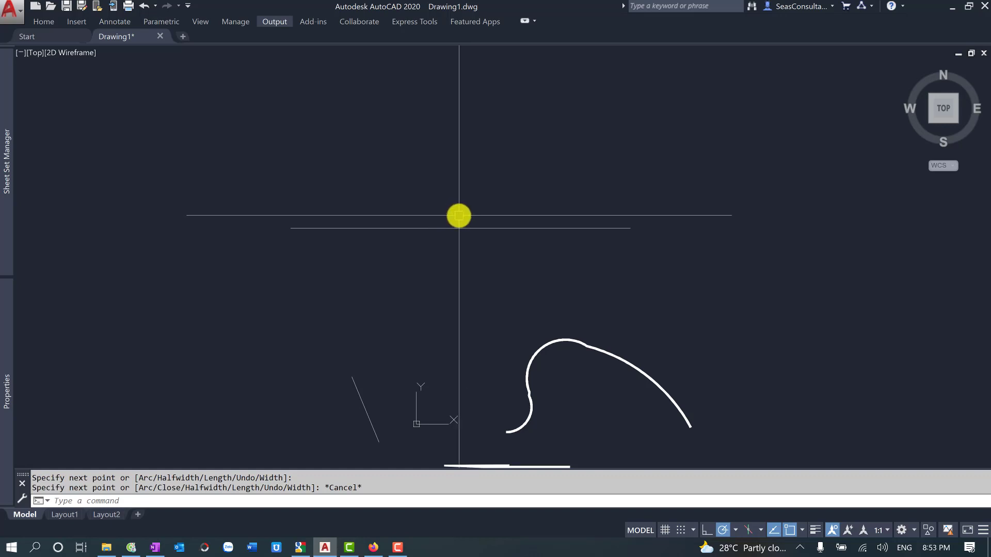
middle_click_drag(453, 242, 448, 267)
type("pl")
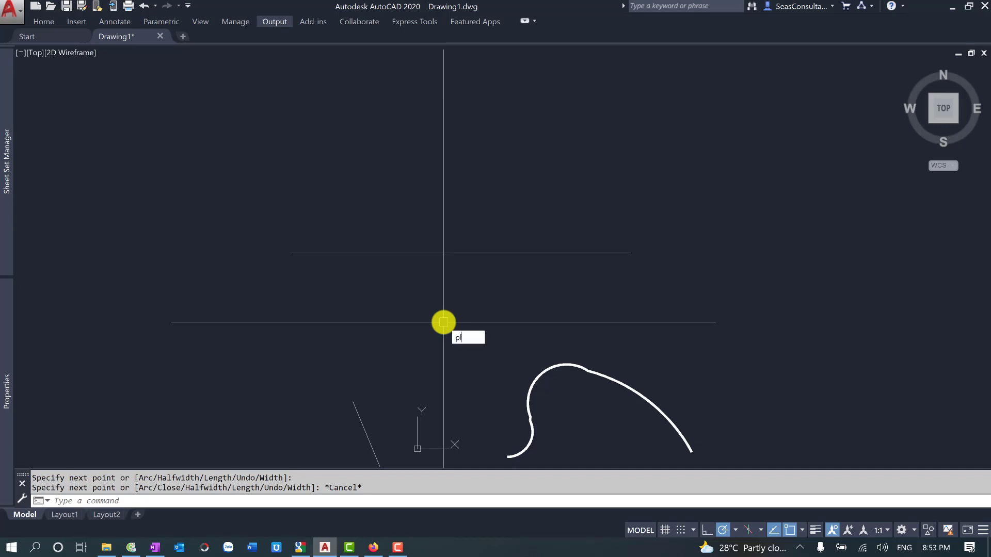
Start a thin polyline and draw its short vertical line segments
key("Return")
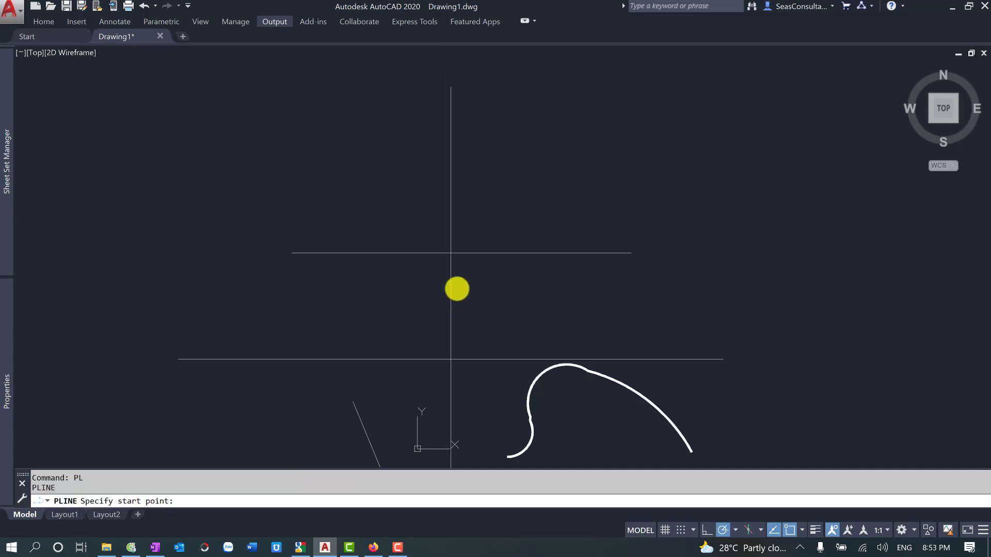
left_click(453, 269)
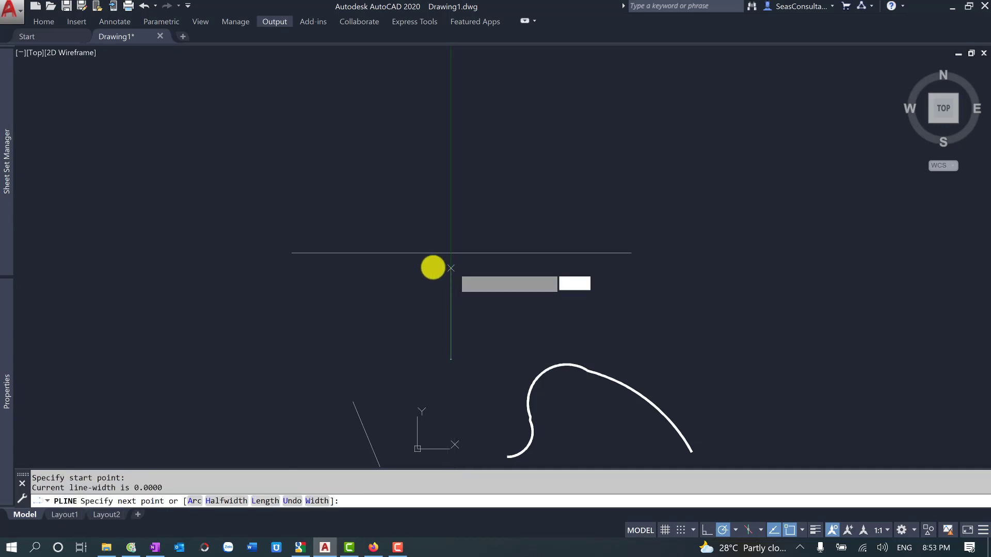
left_click(450, 241)
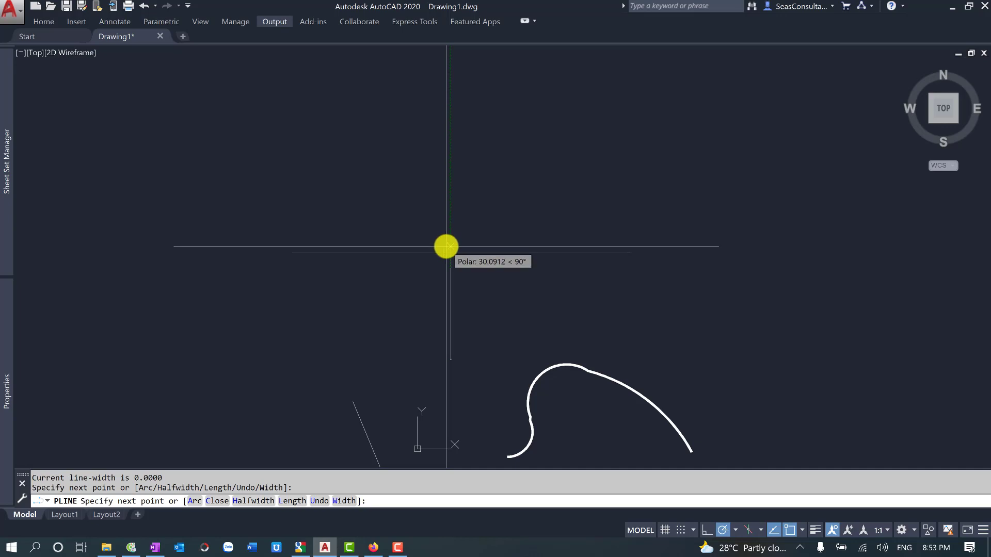
left_click(448, 263)
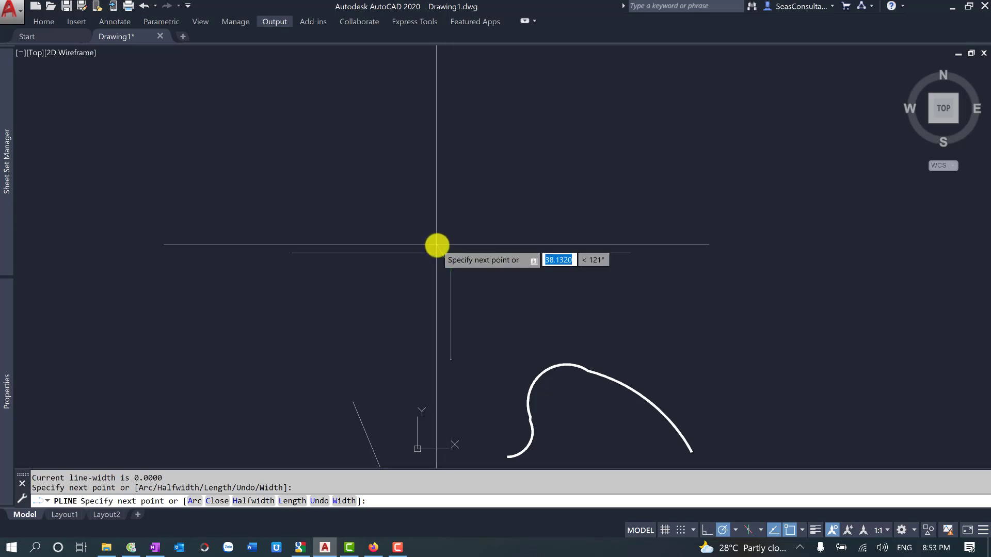
Add a small arc set by tangent direction, finish the polyline, and select it
left_click(194, 501)
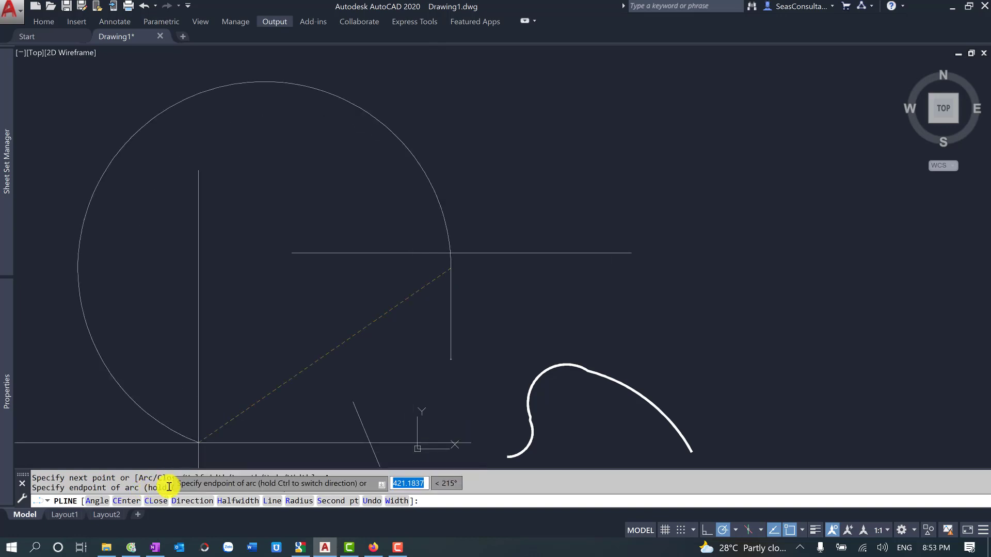
left_click(203, 503)
scroll(456, 300, "up", 2)
scroll(431, 232, "up", 2)
scroll(419, 181, "up", 1)
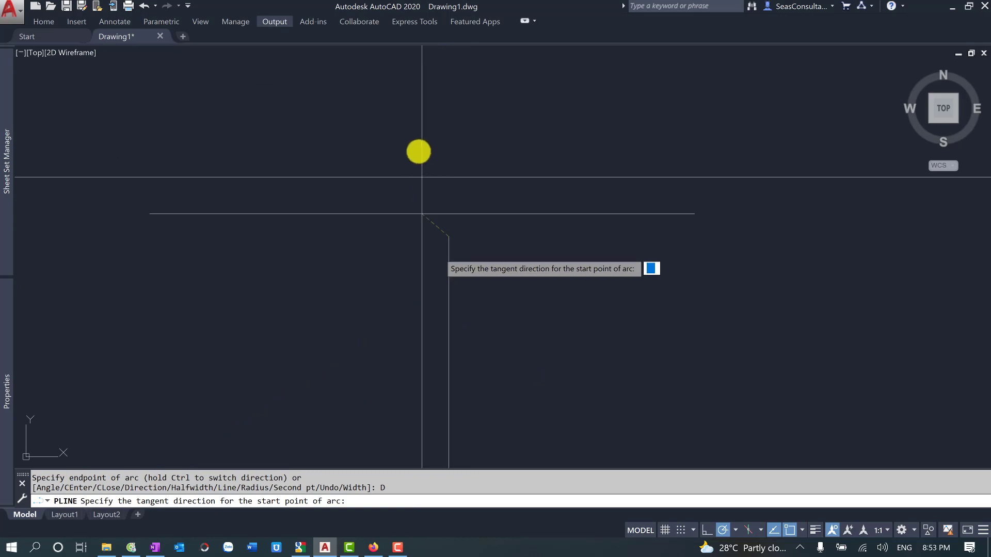
left_click(395, 159)
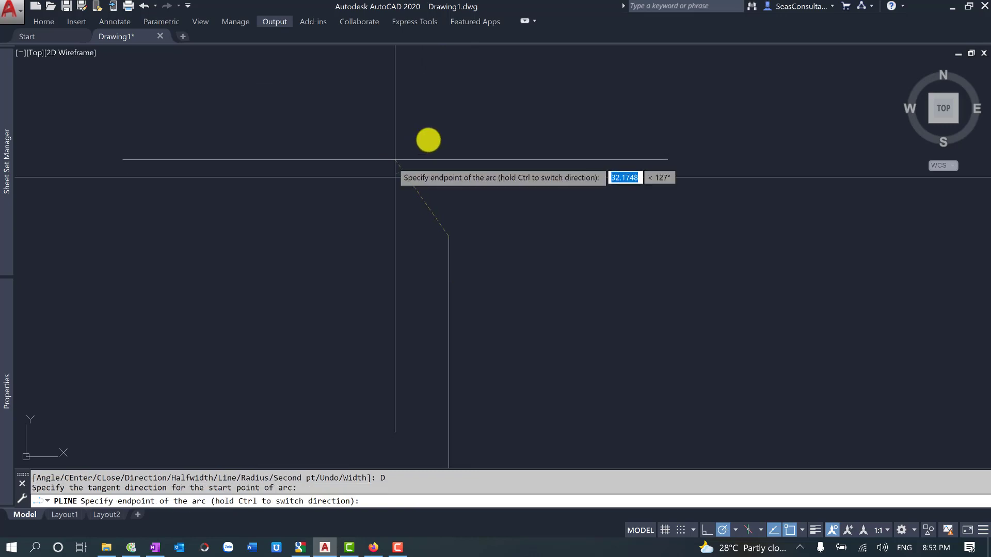
left_click(448, 133)
scroll(467, 258, "down", 2)
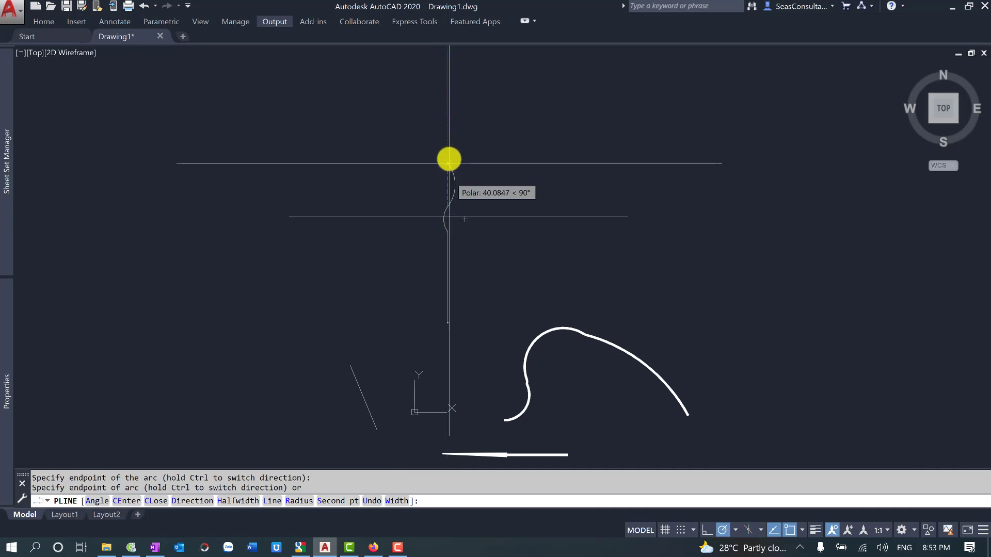
type("l")
key("Return")
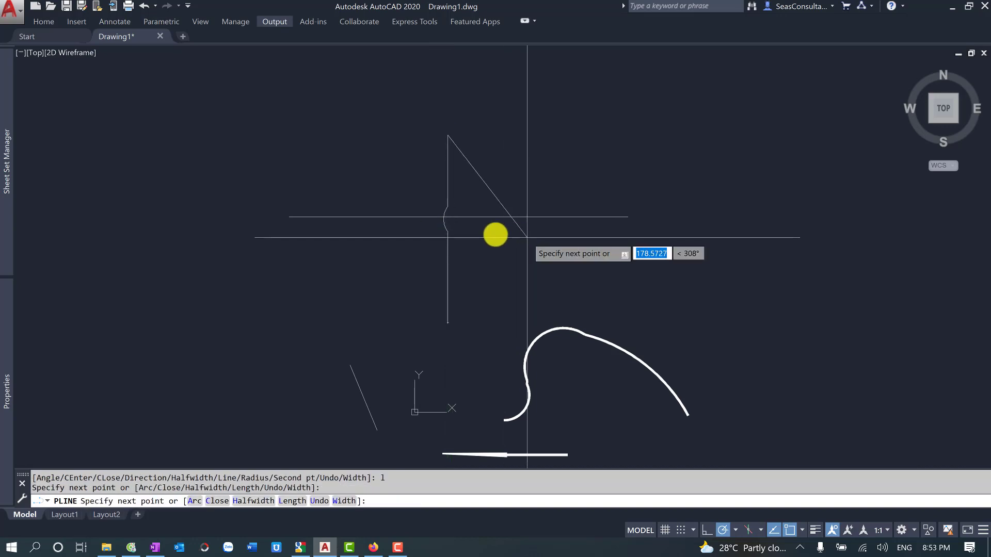
key("Escape")
scroll(444, 221, "up", 3)
scroll(445, 221, "up", 2)
left_click(444, 222)
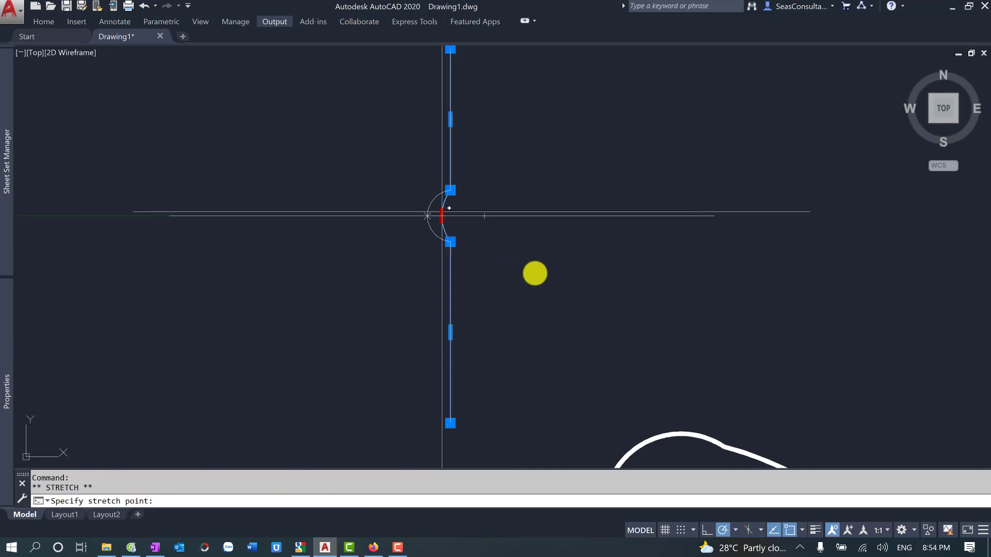
Start a second polyline with a vertical segment beside the first one
key("Escape")
key("Escape")
middle_click_drag(533, 275, 449, 292)
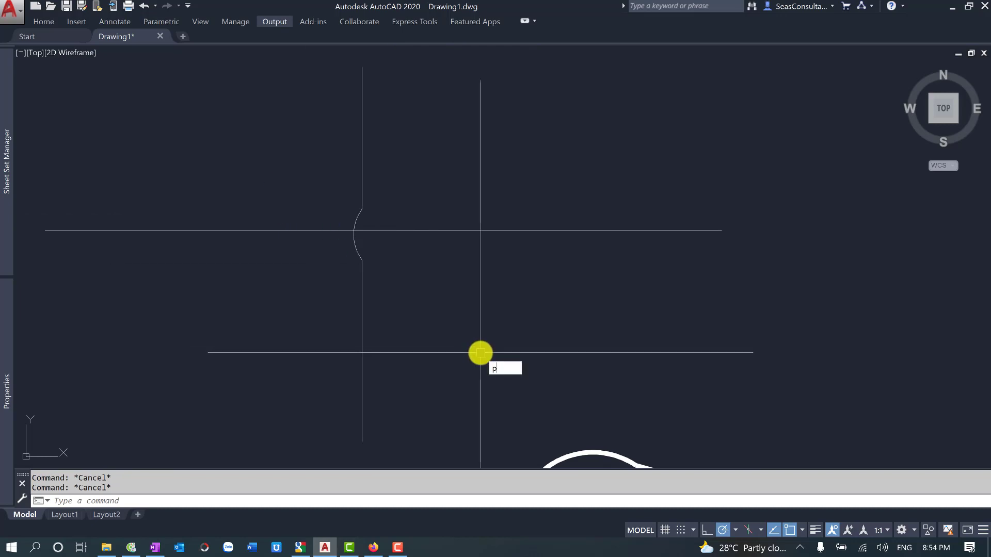
type("l")
key("Return")
left_click(459, 420)
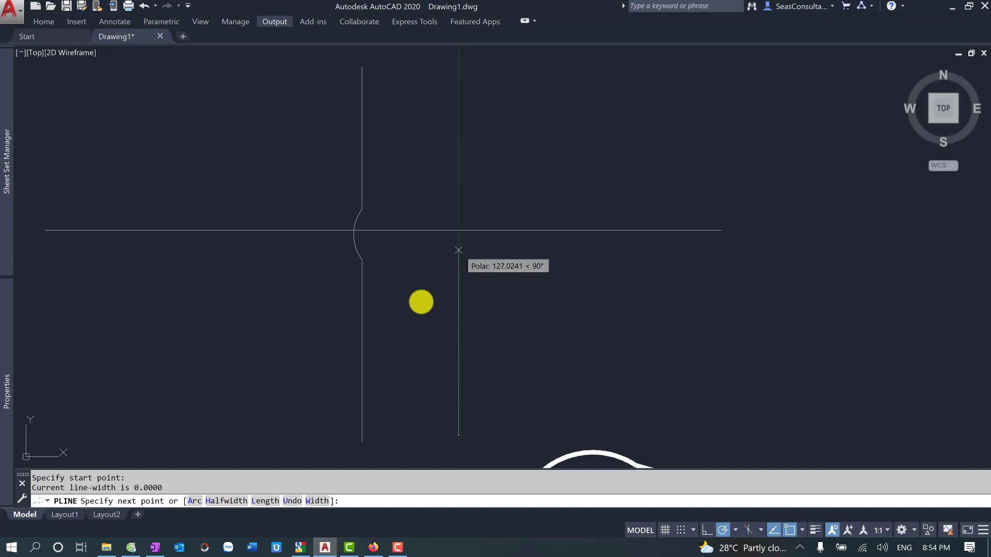
left_click(458, 250)
Try an arc bulge with a set start direction, then undo it
type("a")
key("Return")
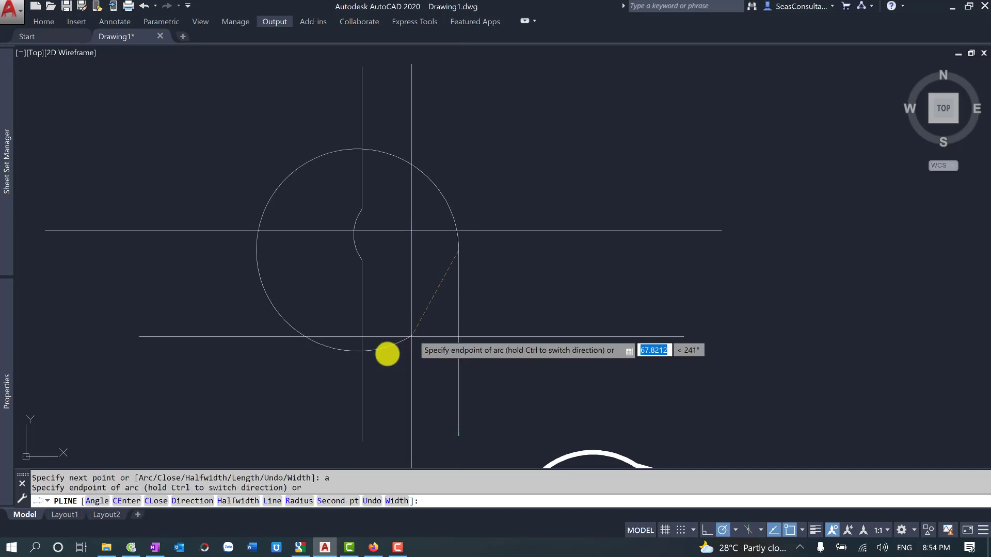
left_click(193, 505)
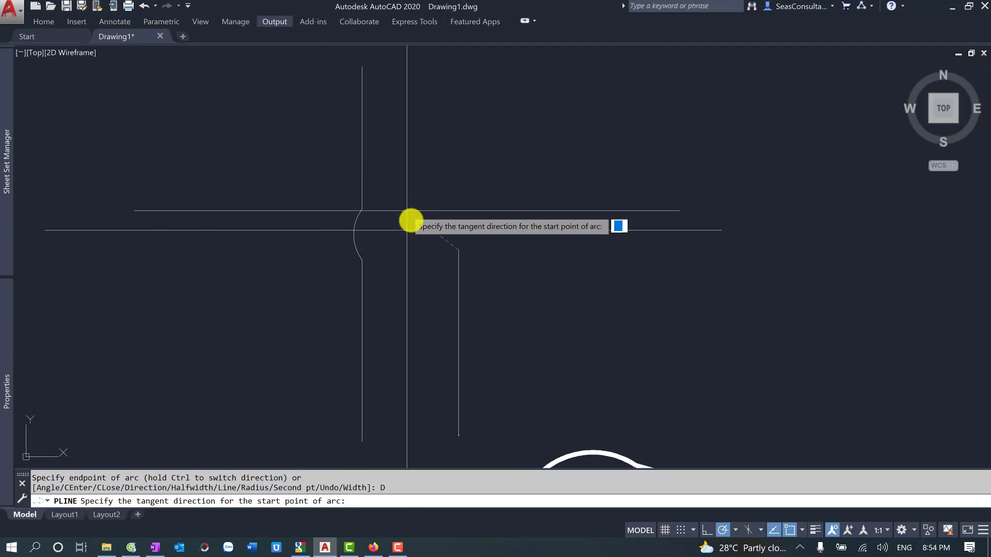
left_click(410, 216)
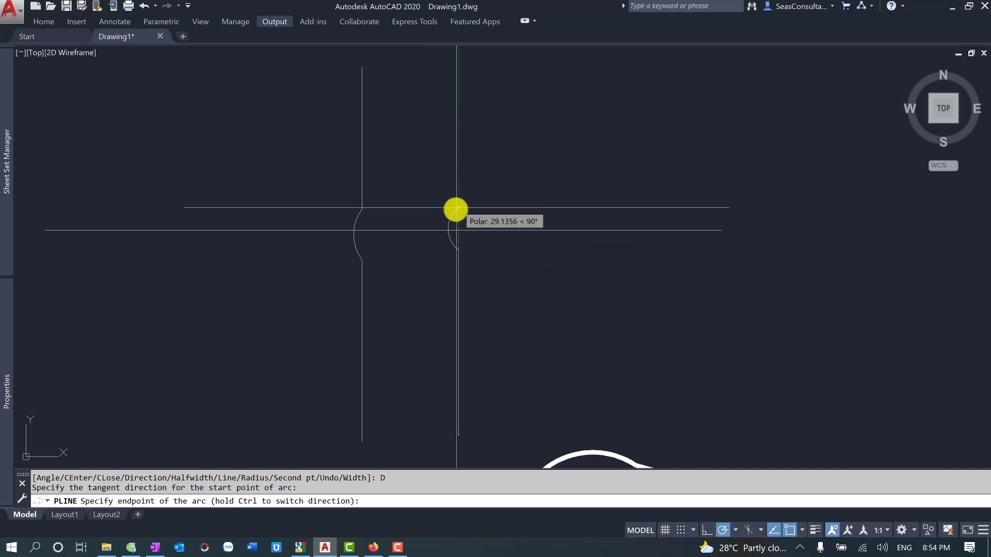
key("ctrl+z")
key("ctrl+z")
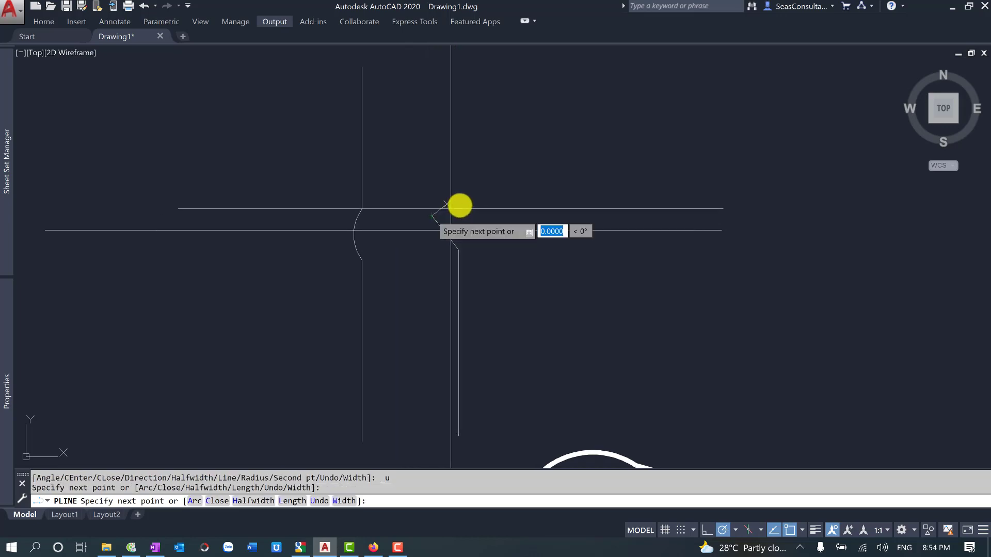
key("ctrl+z")
Redraw the arc bulge using a tangent direction, switch back to lines, and end the polyline
type("a")
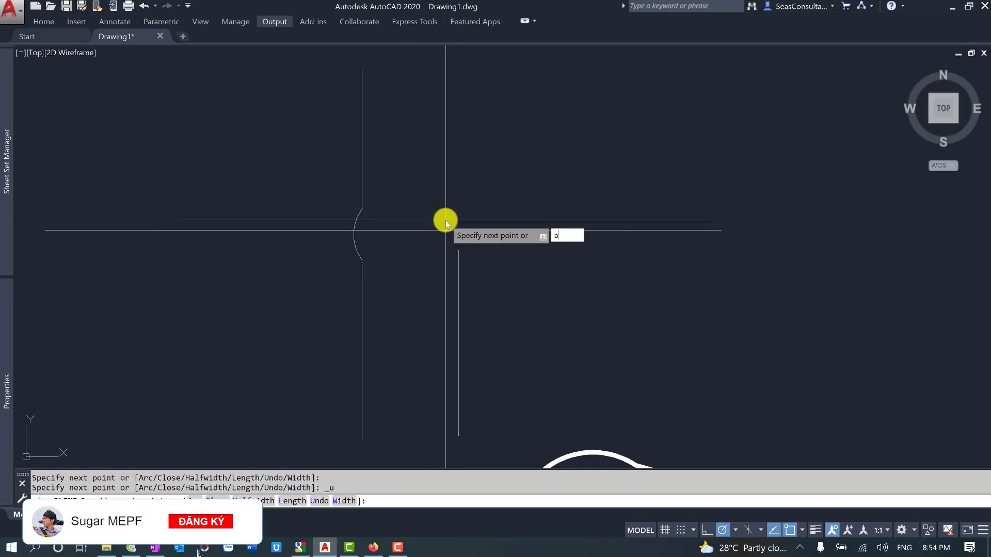
key("Return")
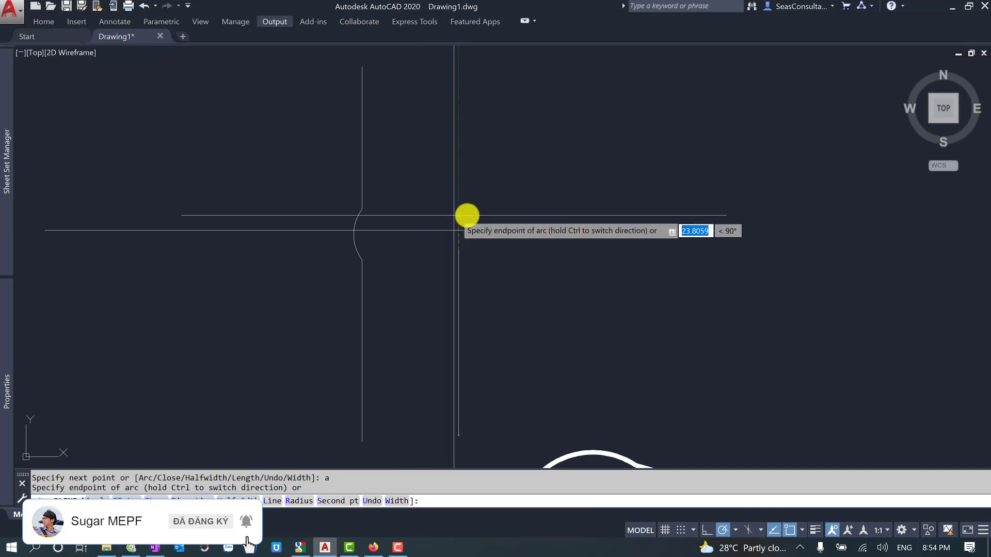
type("d")
key("Return")
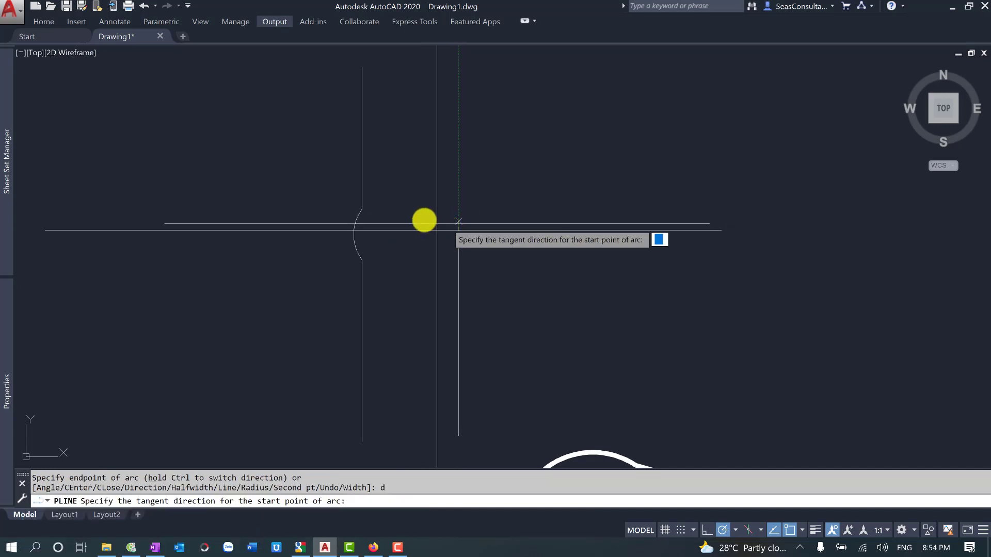
left_click(454, 206)
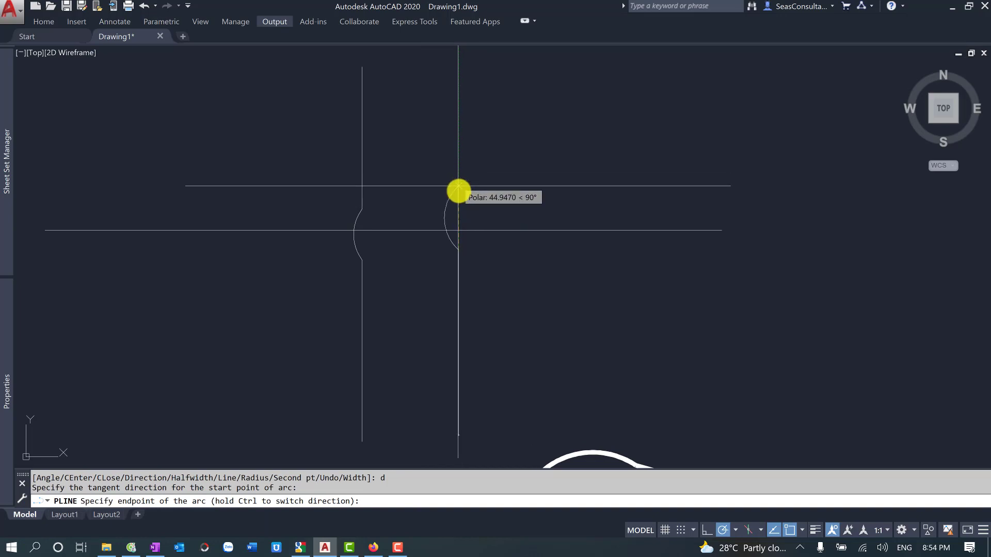
left_click(459, 185)
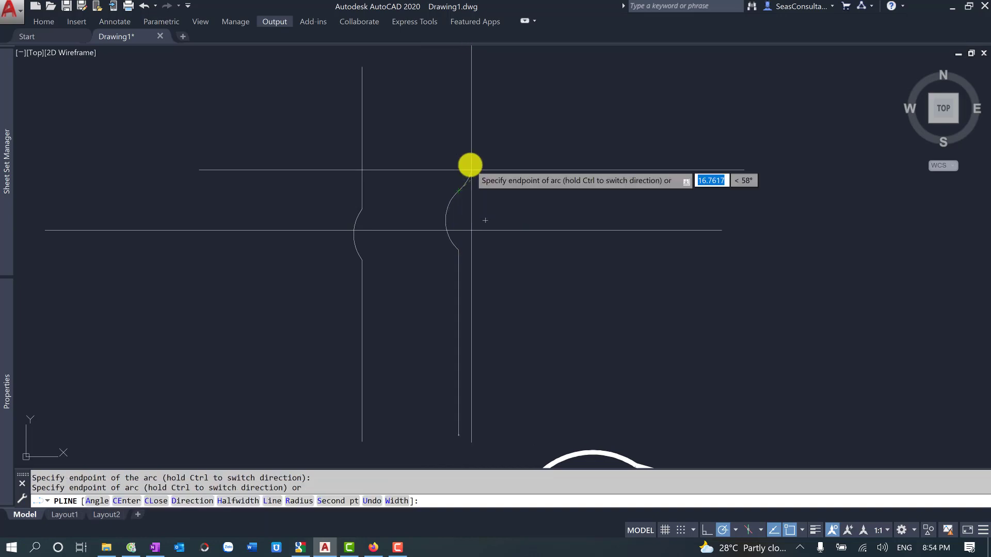
type("l")
key("Return")
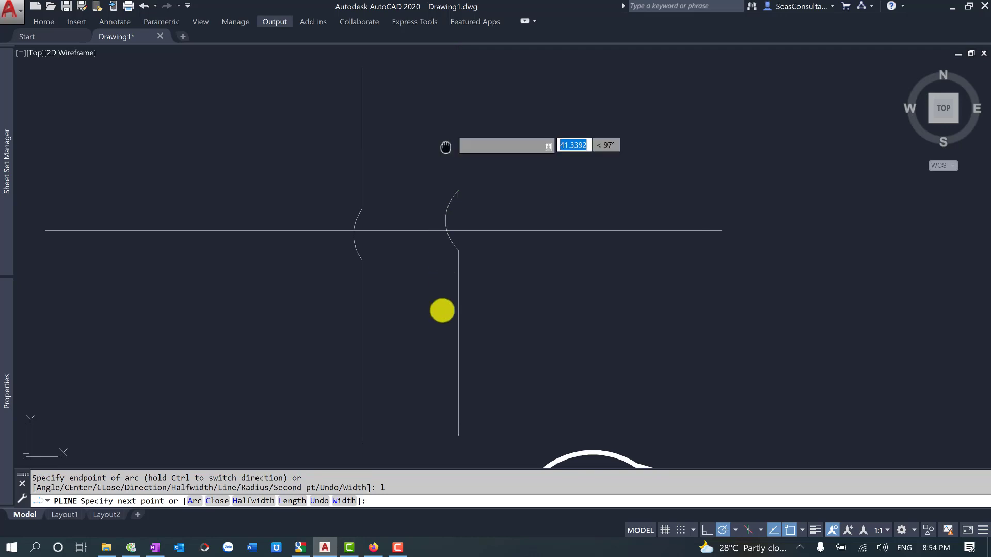
middle_click_drag(443, 148, 444, 388)
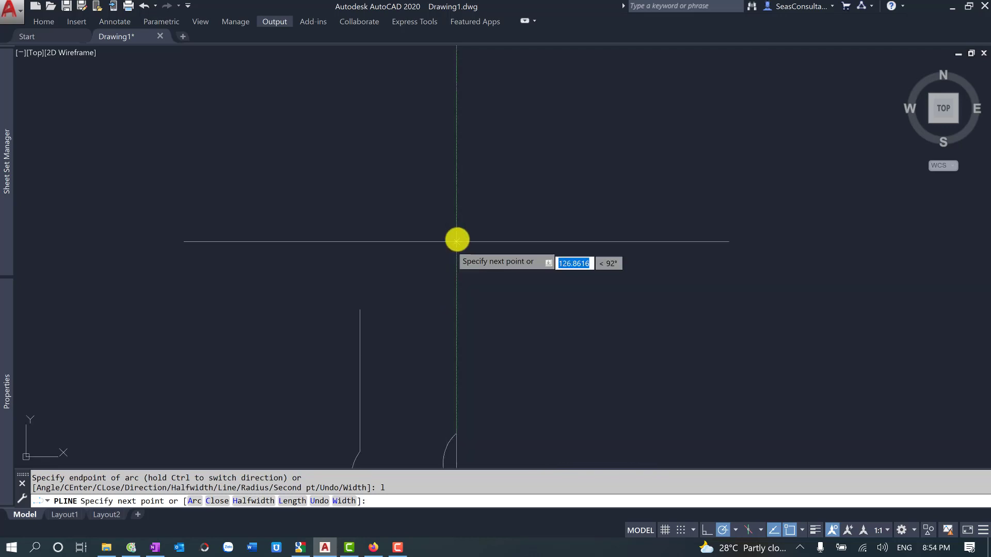
key("Escape")
middle_click_drag(456, 239, 565, 294)
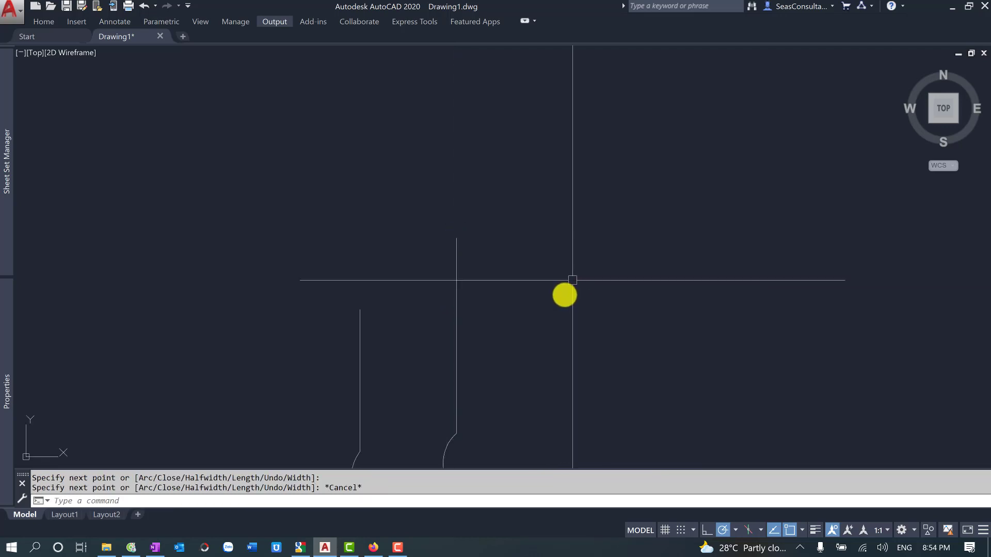
middle_click_drag(618, 418, 494, 379)
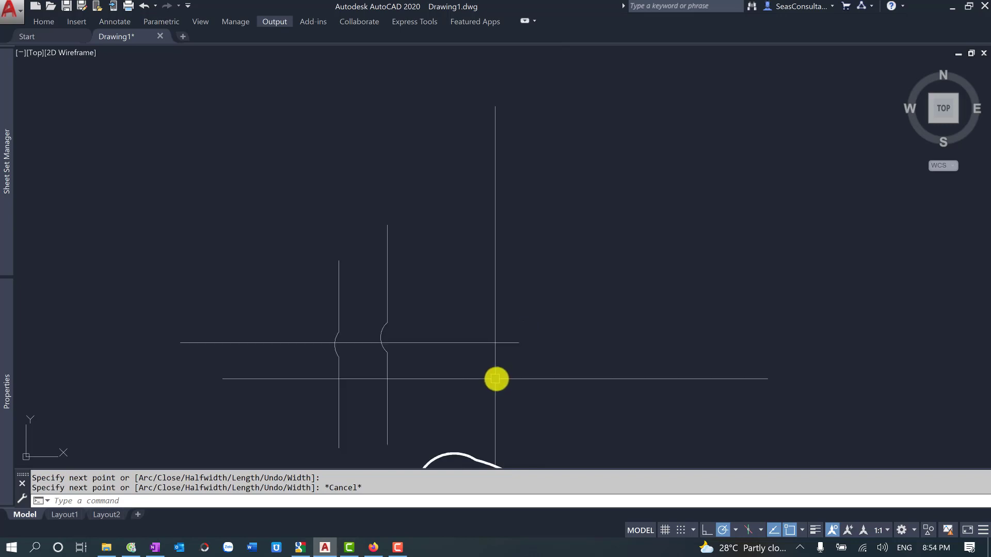
Draw a short horizontal PL polyline below the curved lines and zoom out
type("pl")
key("Return")
left_click(475, 394)
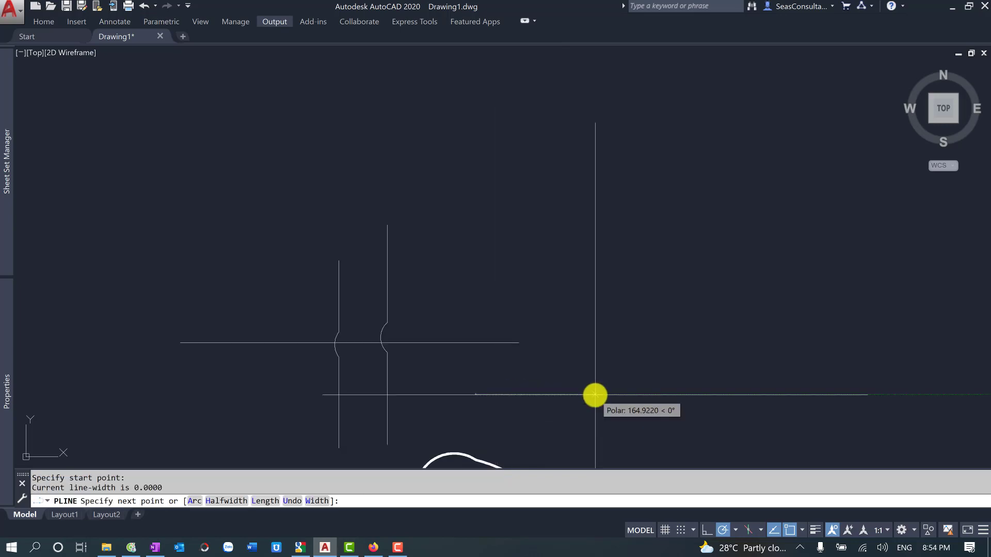
left_click(593, 394)
key("Escape")
scroll(508, 372, "down", 3)
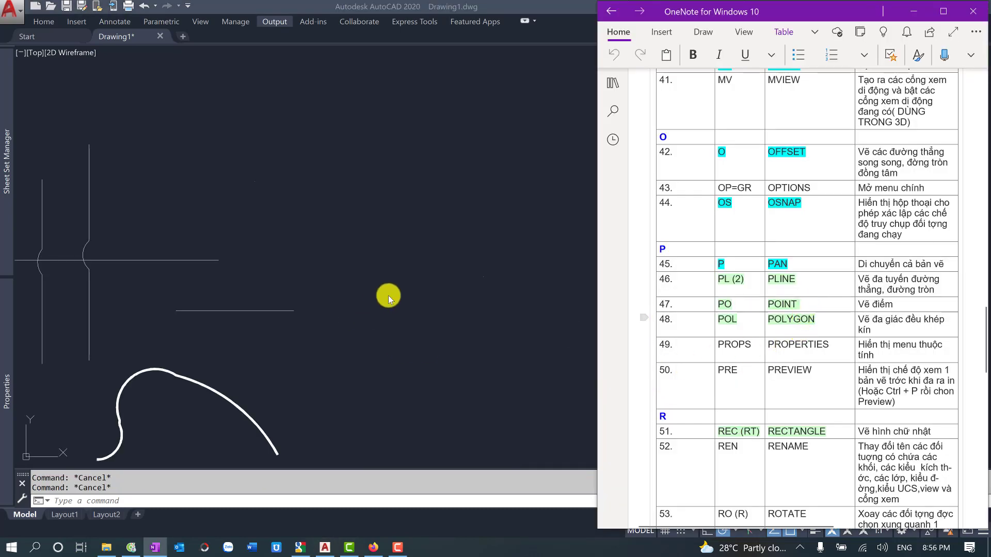
Bring the drawing forward and place a single point right of the lines with PO
left_click(387, 298)
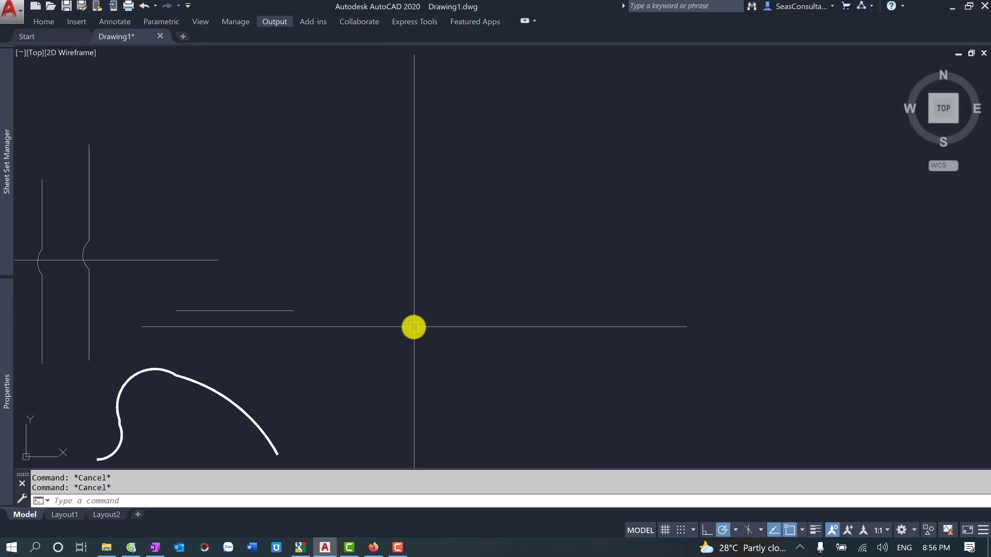
type("po")
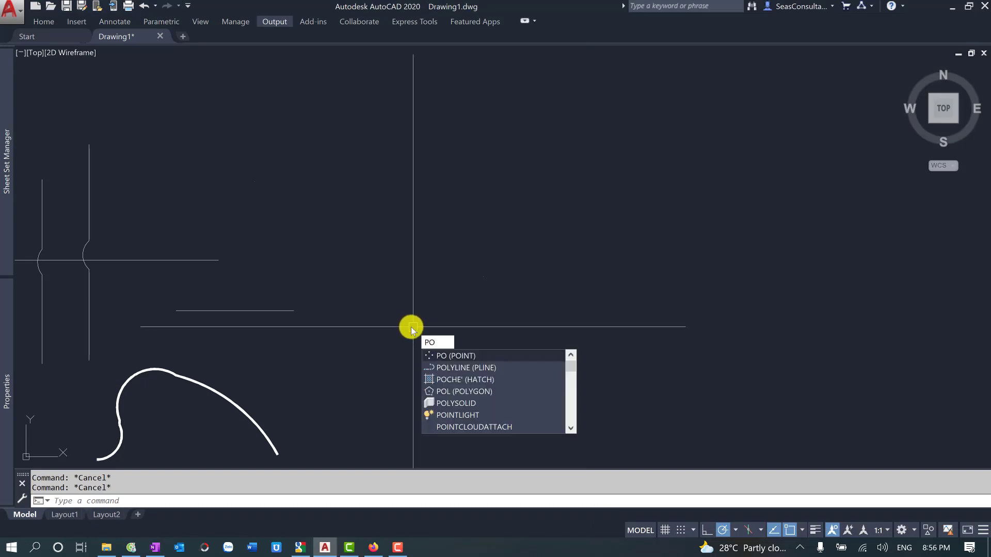
key("Return")
left_click(411, 331)
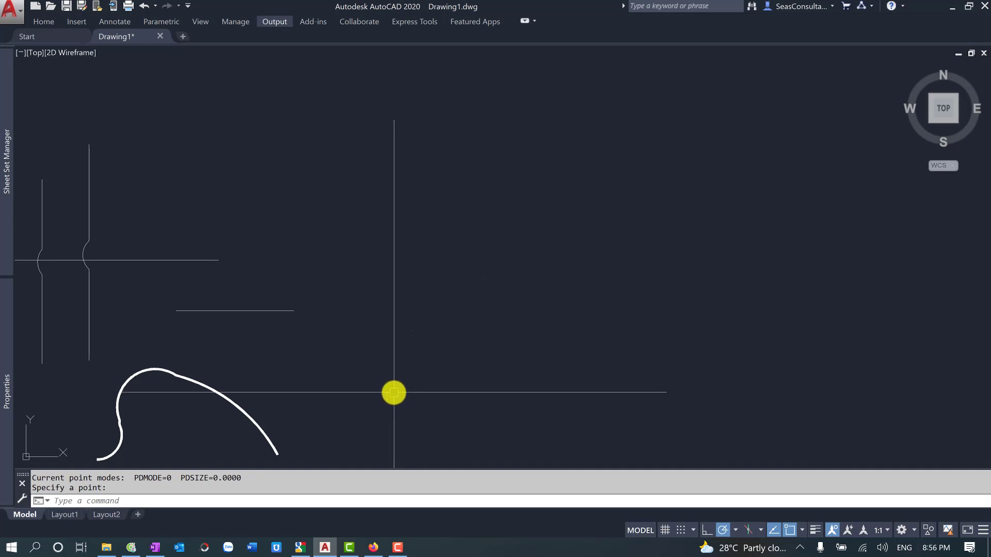
type("do")
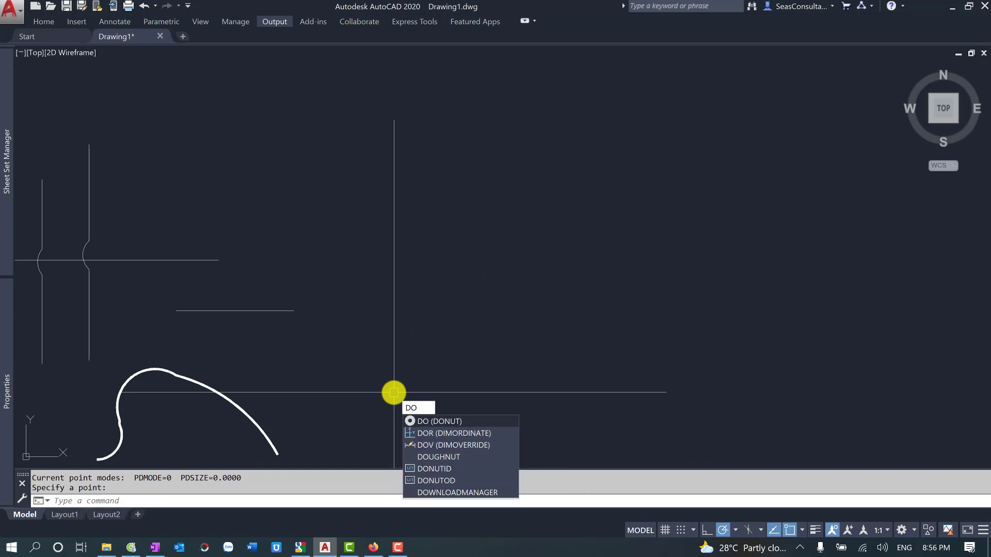
Place a solid filled donut with inside diameter 0 and outside diameter 5
left_click(438, 421)
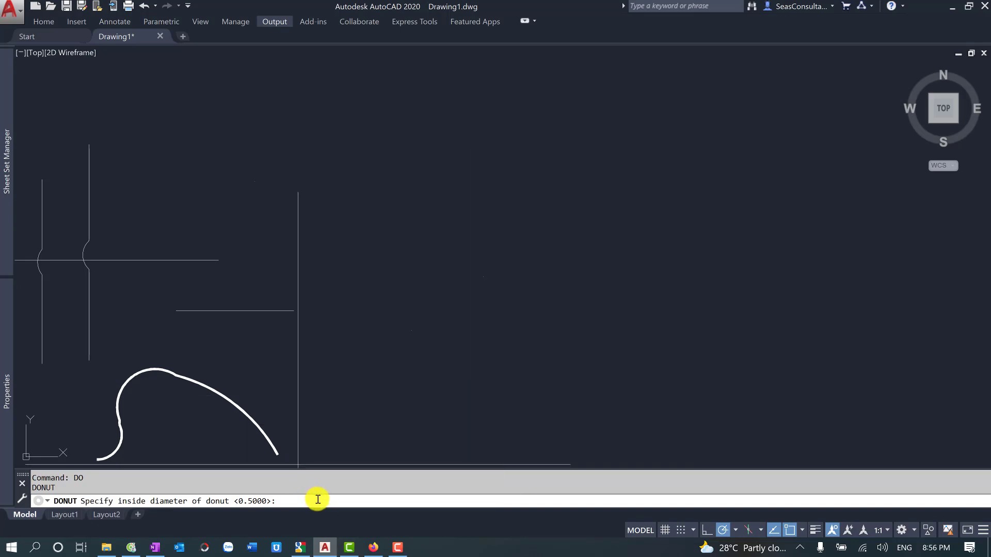
type("0")
key("Return")
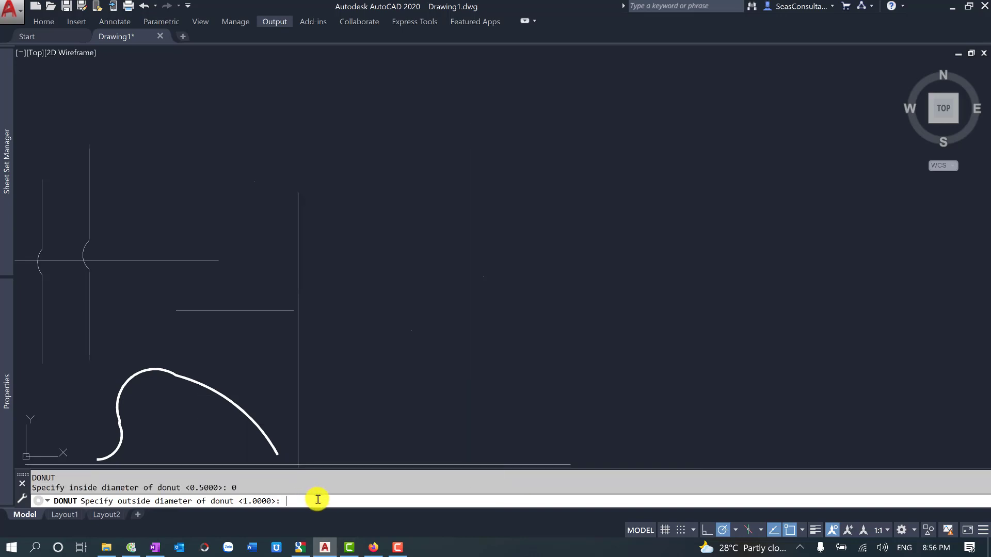
type("5")
key("Return")
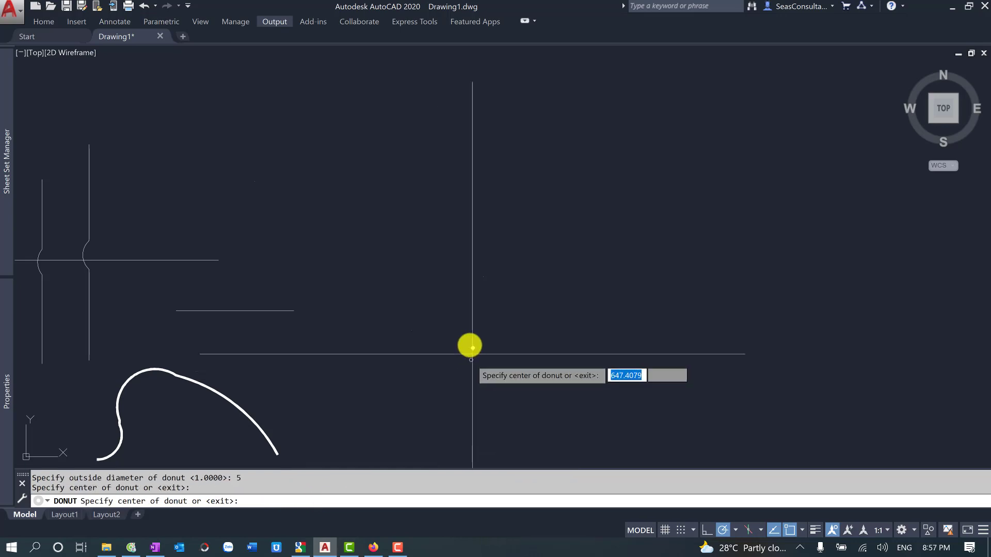
scroll(472, 346, "up", 3)
left_click(488, 369)
key("Escape")
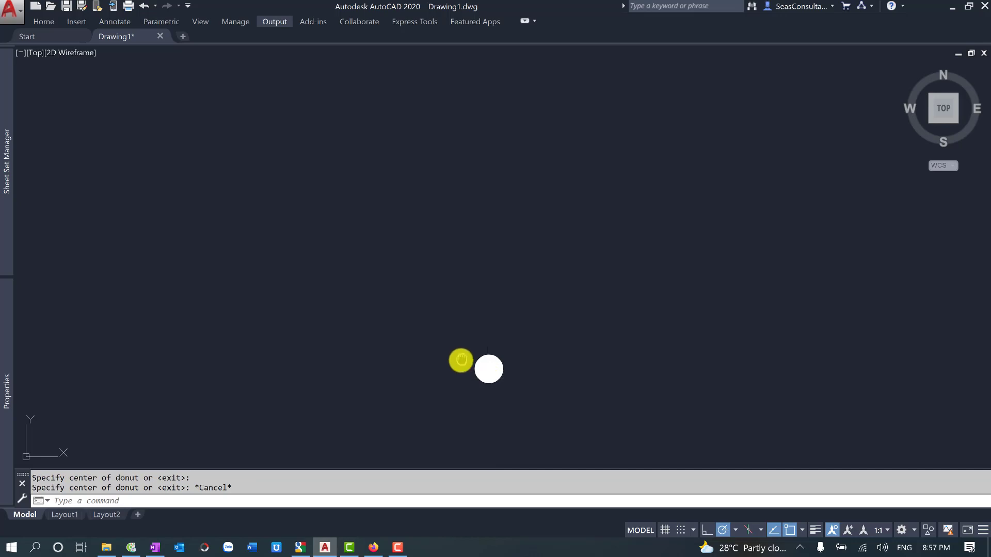
middle_click_drag(491, 409, 467, 391)
scroll(466, 391, "down", 3)
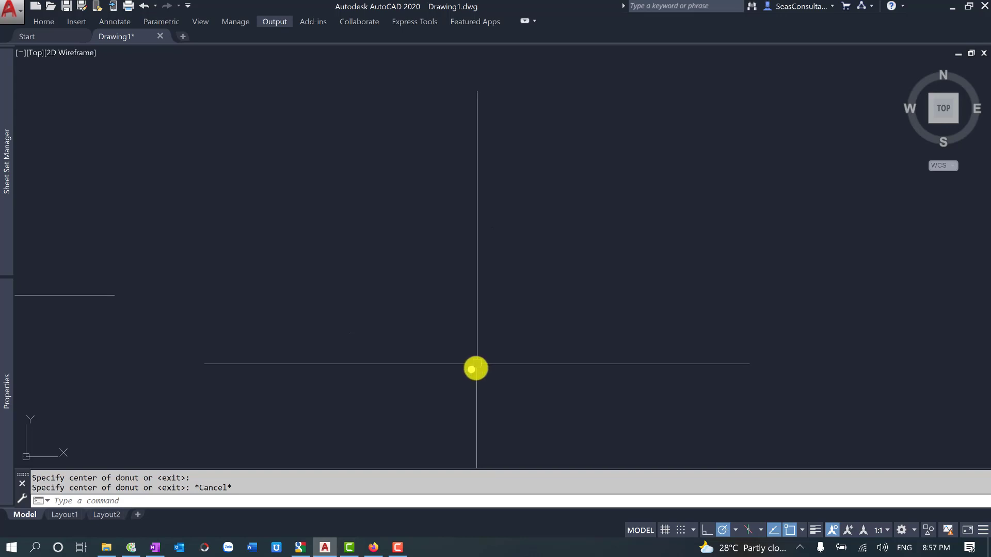
scroll(474, 368, "up", 5)
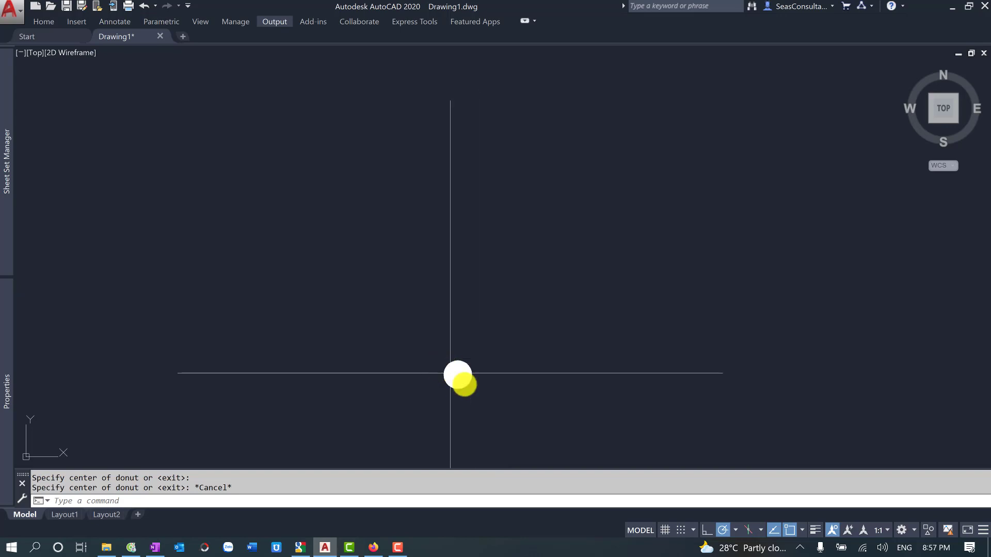
middle_click_drag(516, 356, 474, 347)
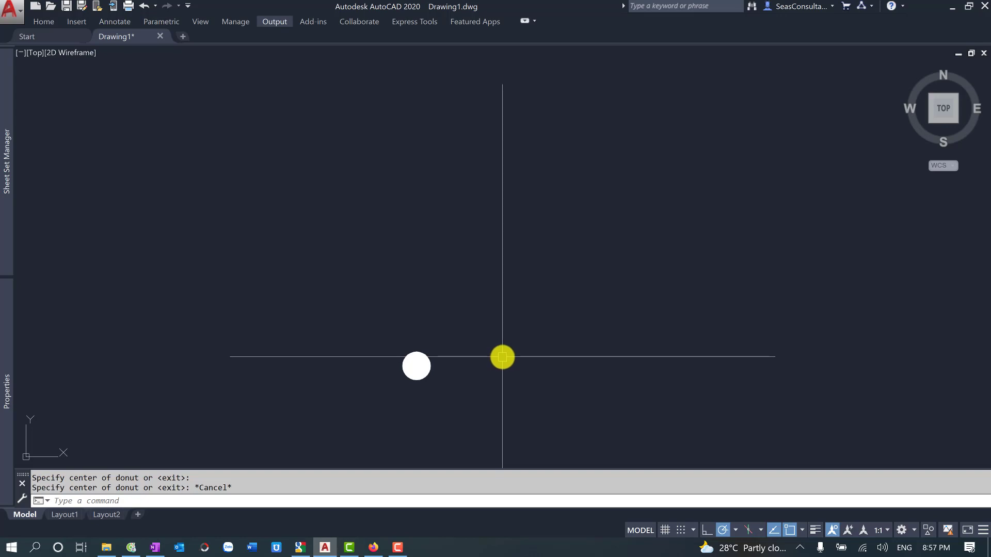
type("DO")
Place a ring donut with inside diameter 5 and outside diameter 10 to its right
key("Return")
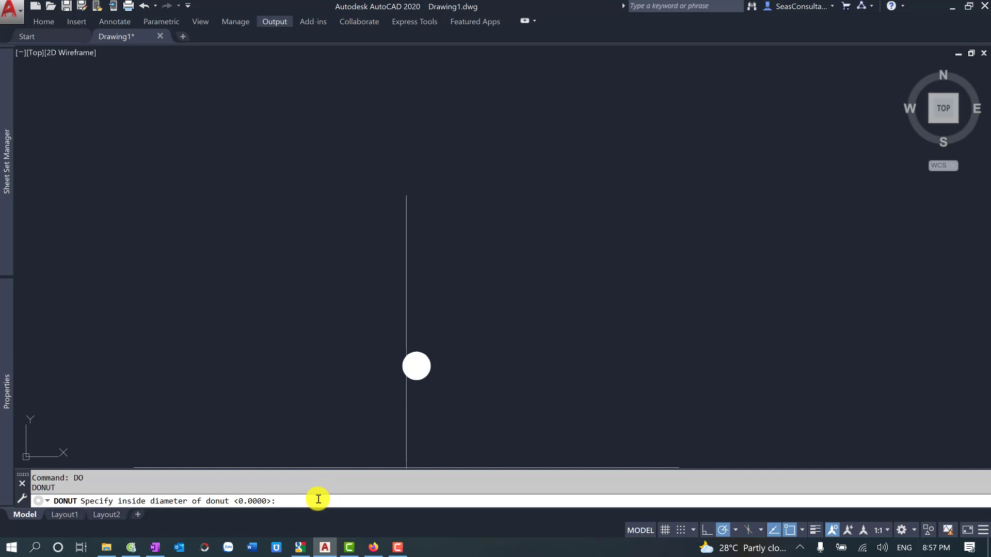
type("5")
key("Return")
type("10")
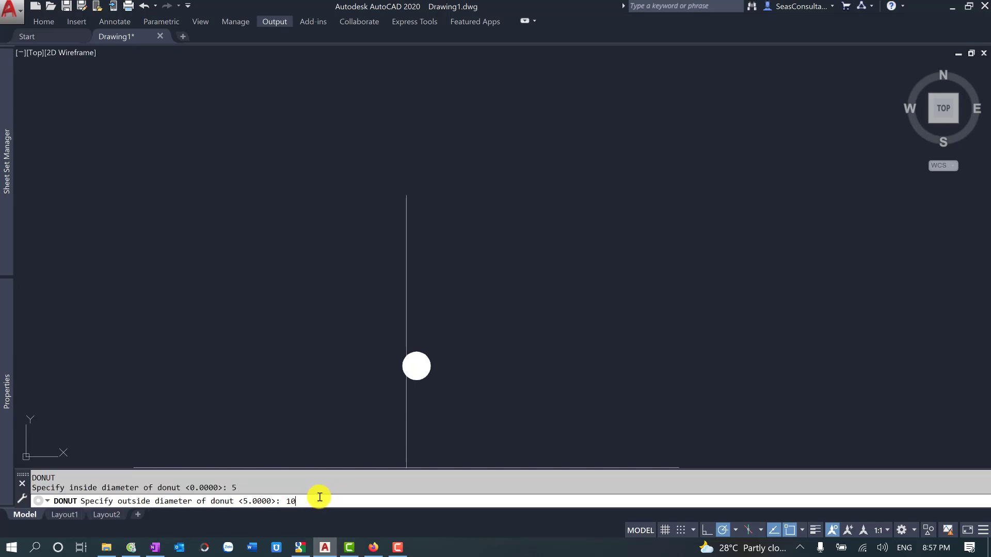
key("Return")
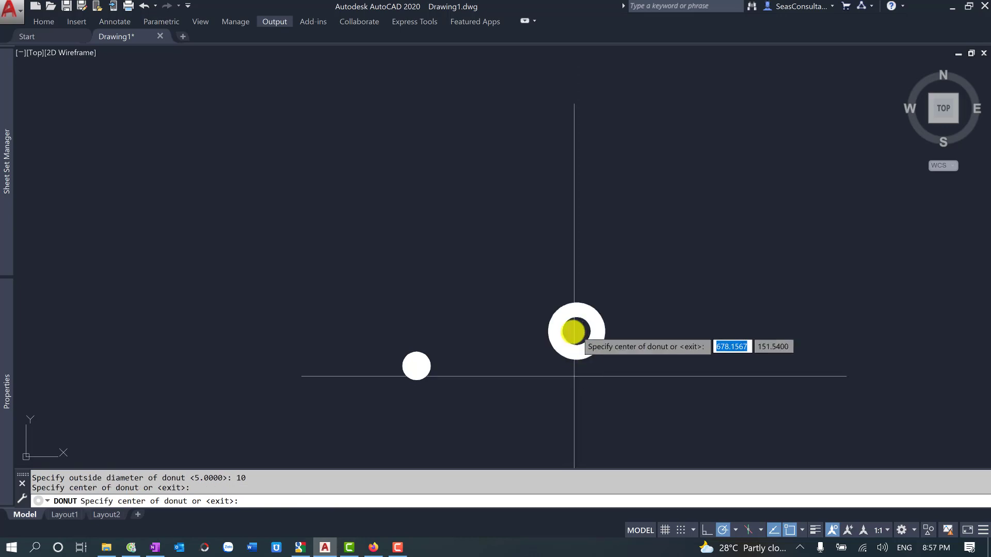
left_click(573, 331)
key("Escape")
scroll(541, 392, "down", 5)
scroll(547, 385, "up", 2)
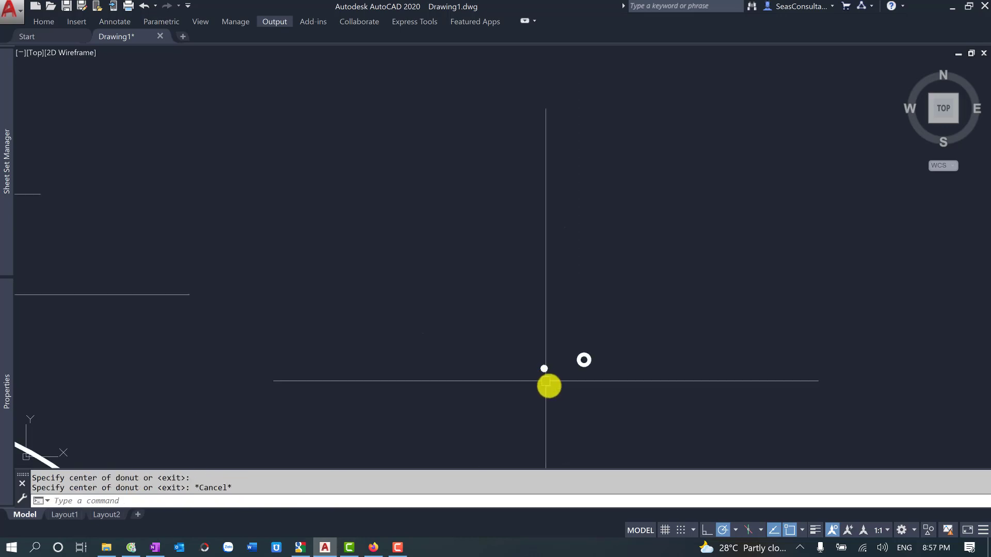
left_click(423, 334)
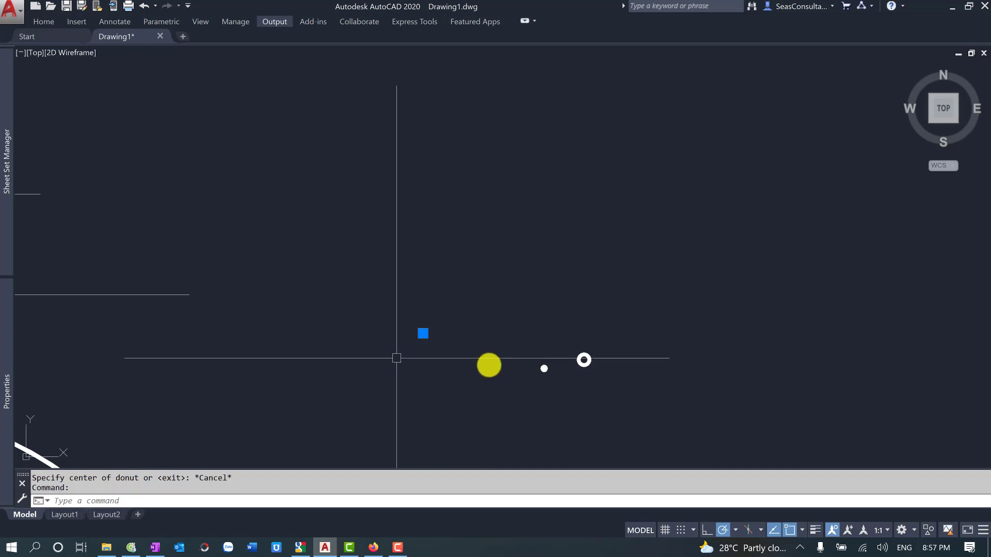
Look up the POL shortcut in the OneNote command table
key("Escape")
key("alt+Tab")
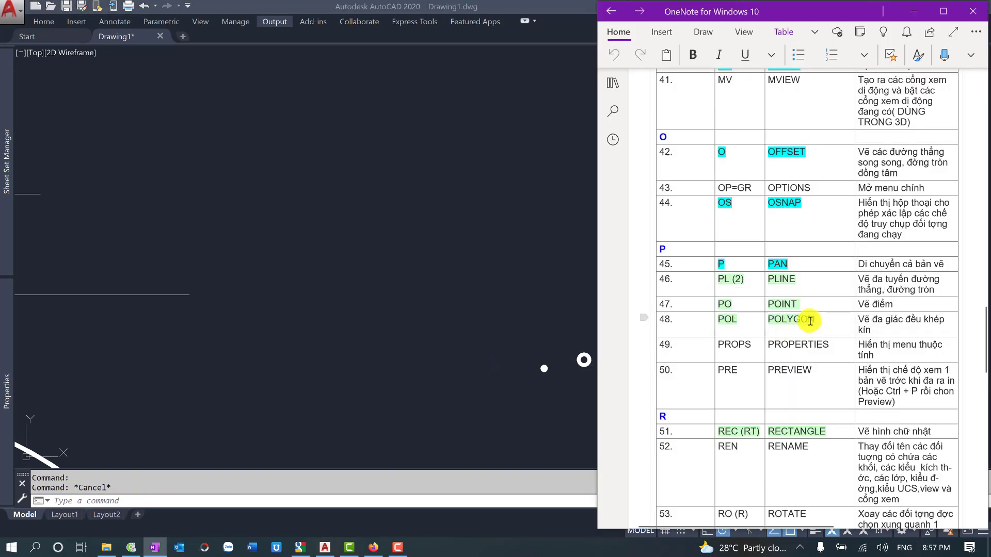
left_click_drag(809, 320, 718, 320)
left_click(748, 323)
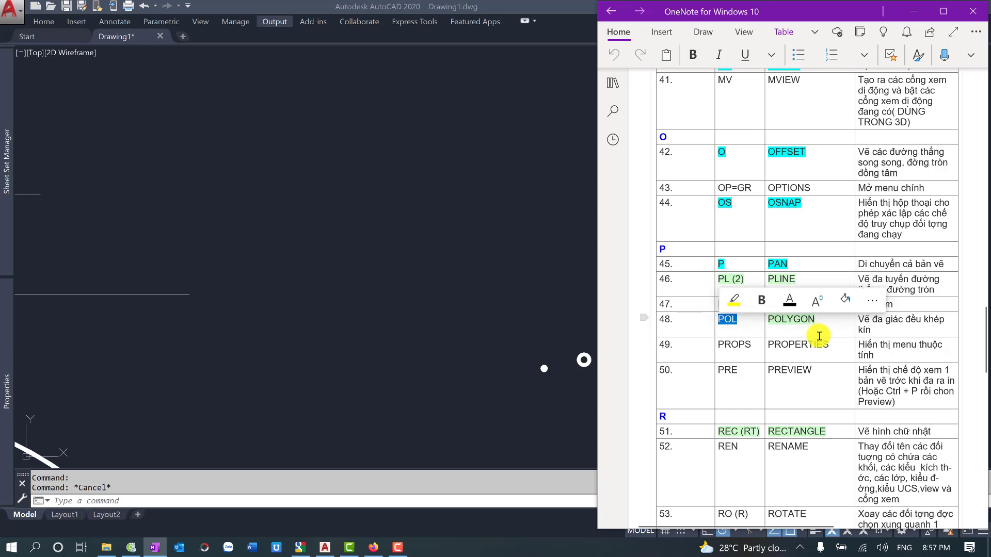
Begin a six-sided inscribed polygon in the drawing, cancel it, and start a circle instead
left_click(423, 327)
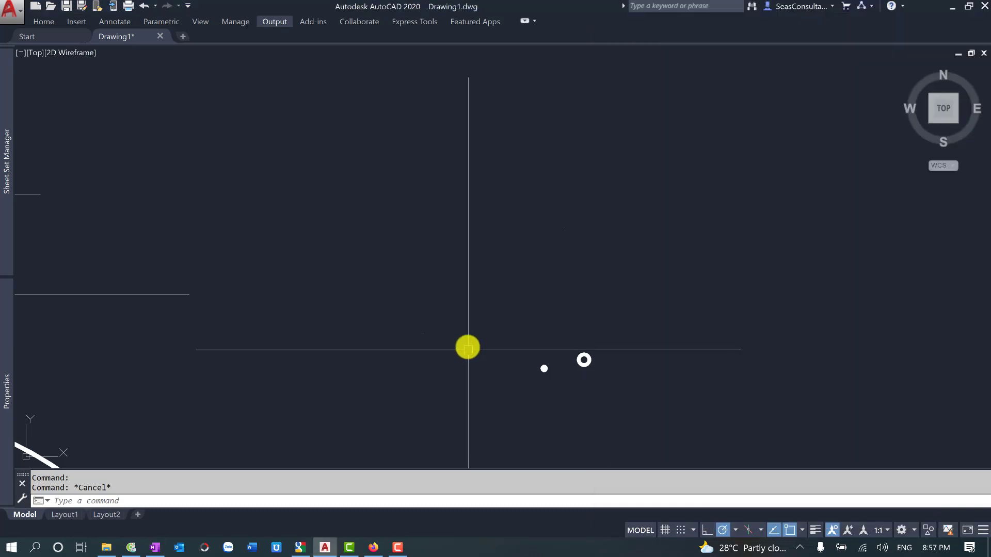
type("pl")
type("6")
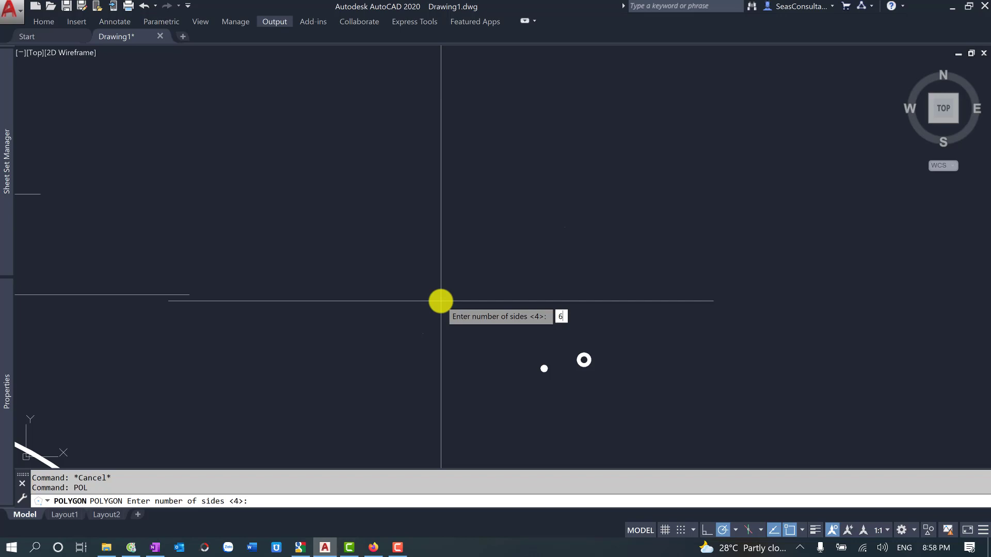
key("Return")
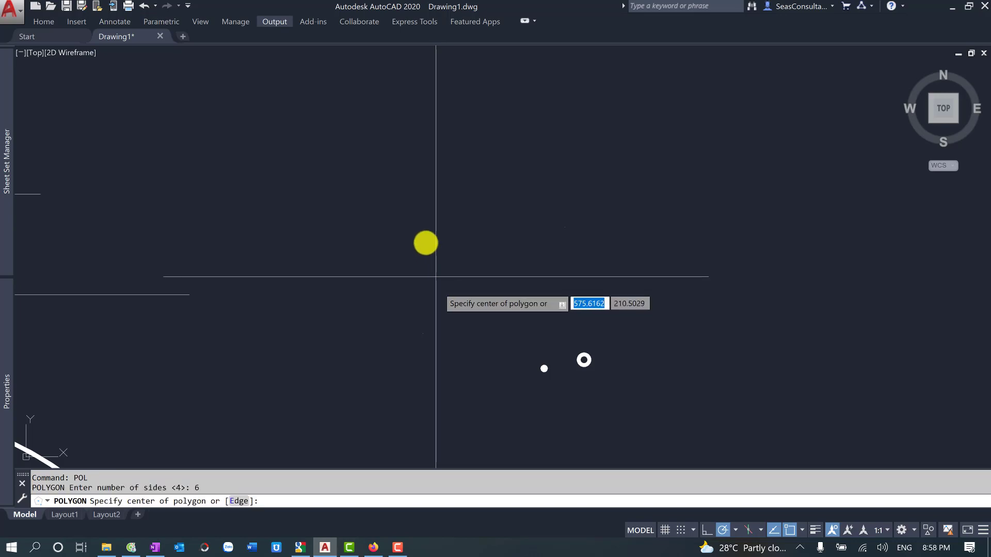
left_click(425, 241)
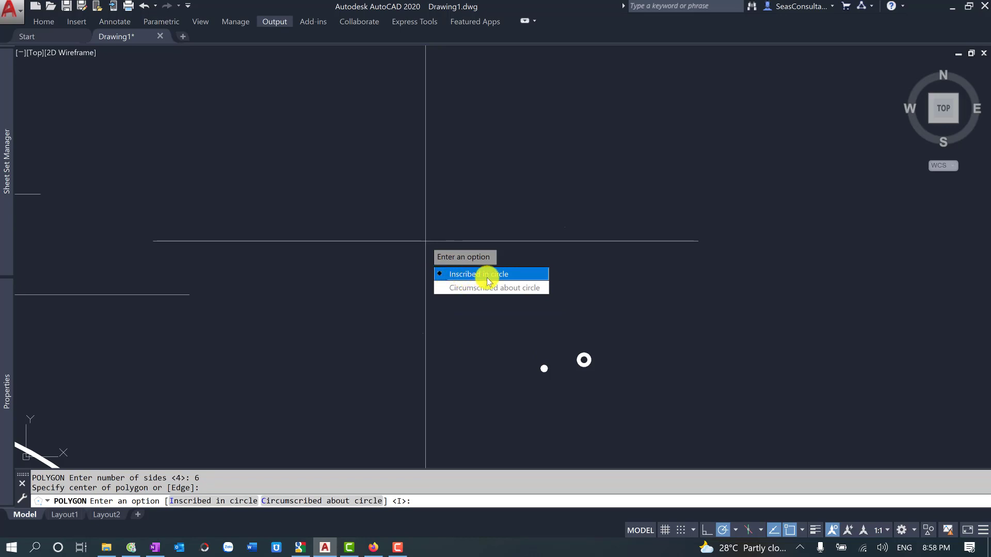
left_click(487, 277)
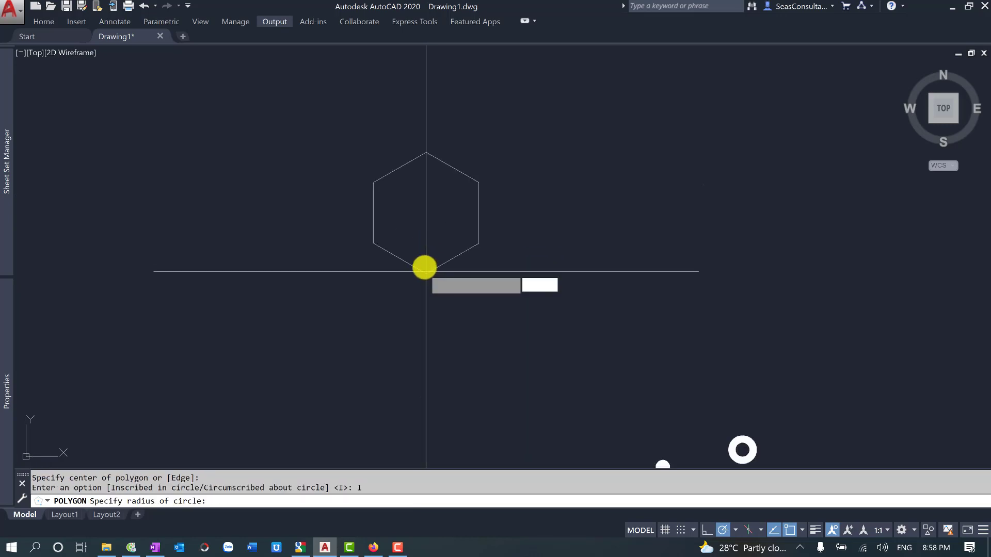
key("Escape")
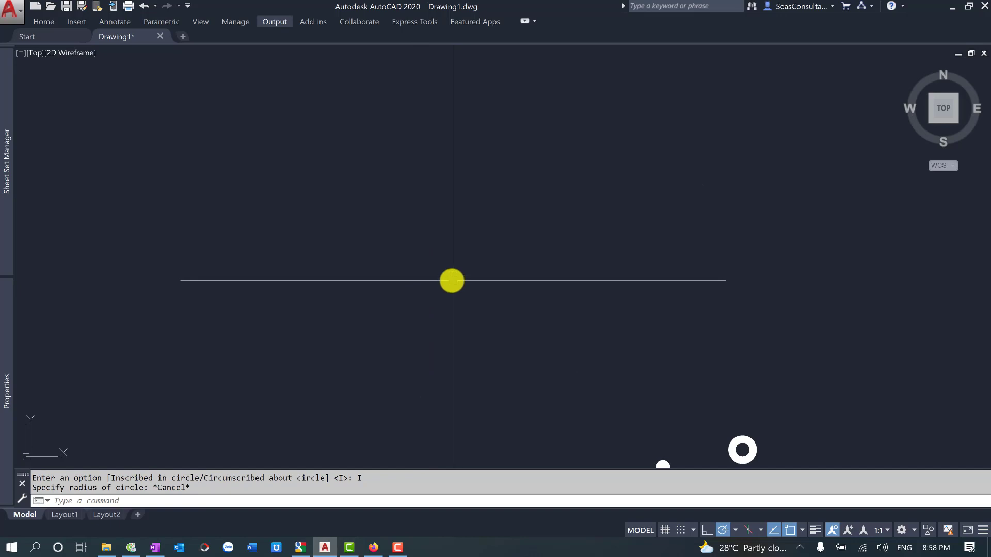
type("cv")
key("Return")
Draw a circle and inscribe a six-sided polygon in it, a corner at its bottom
left_click(420, 210)
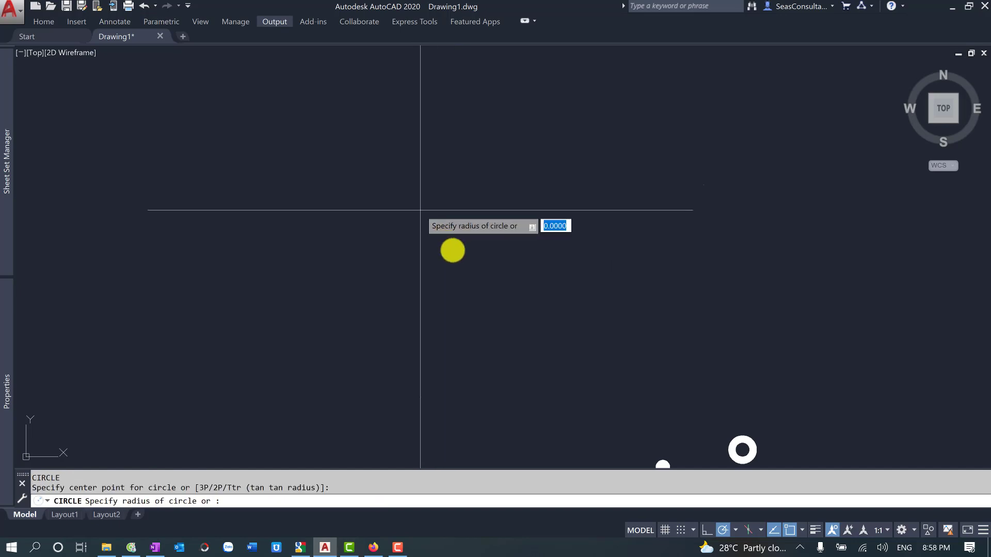
left_click(452, 250)
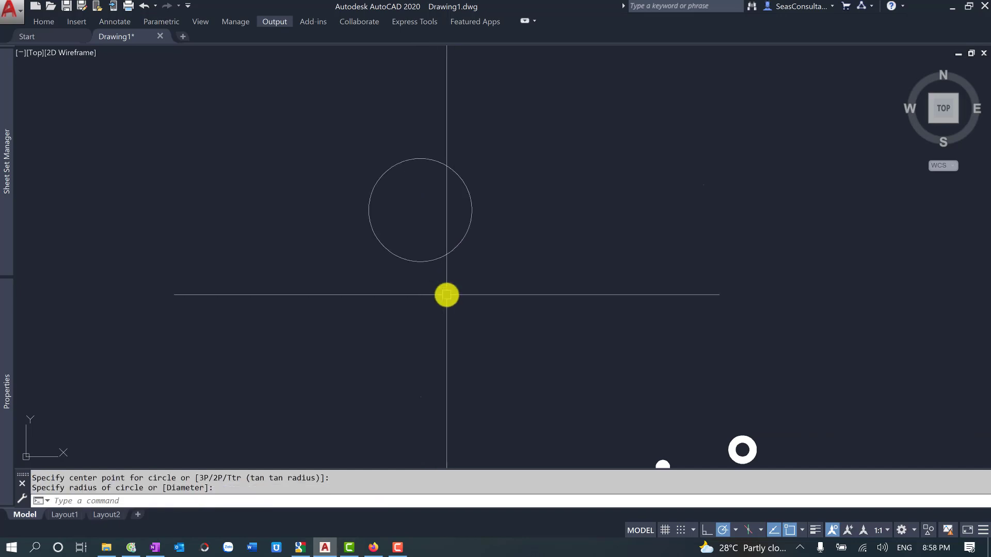
type("POL")
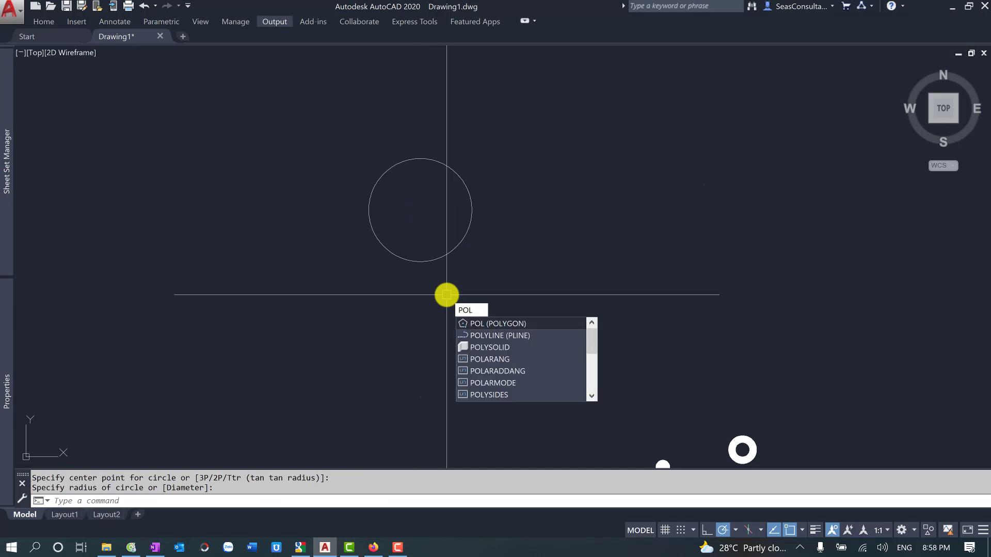
key("Return")
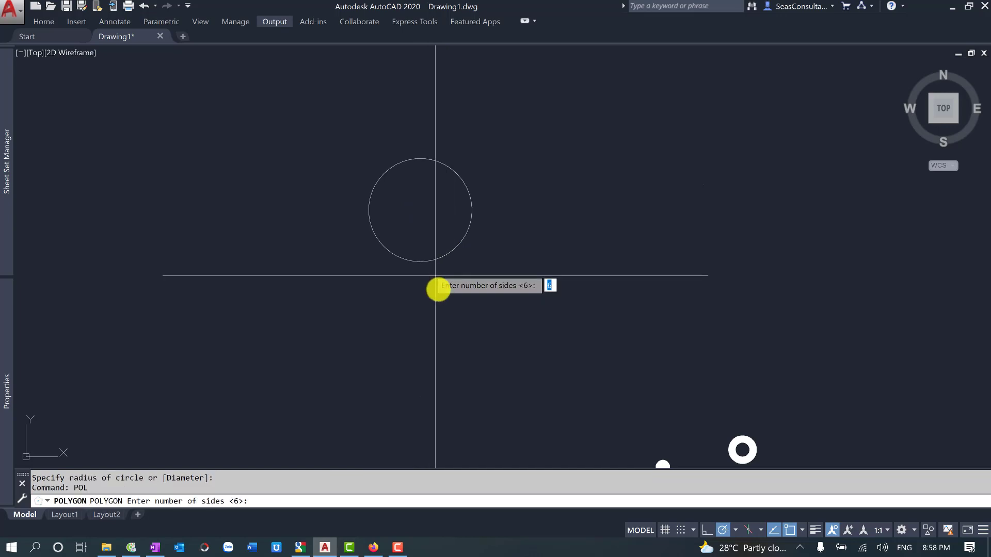
key("Return")
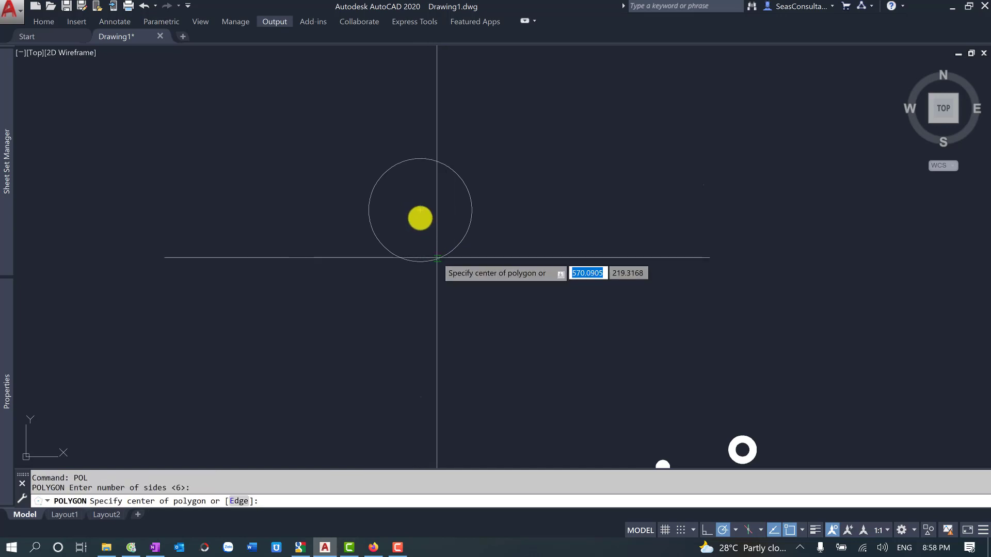
left_click(421, 211)
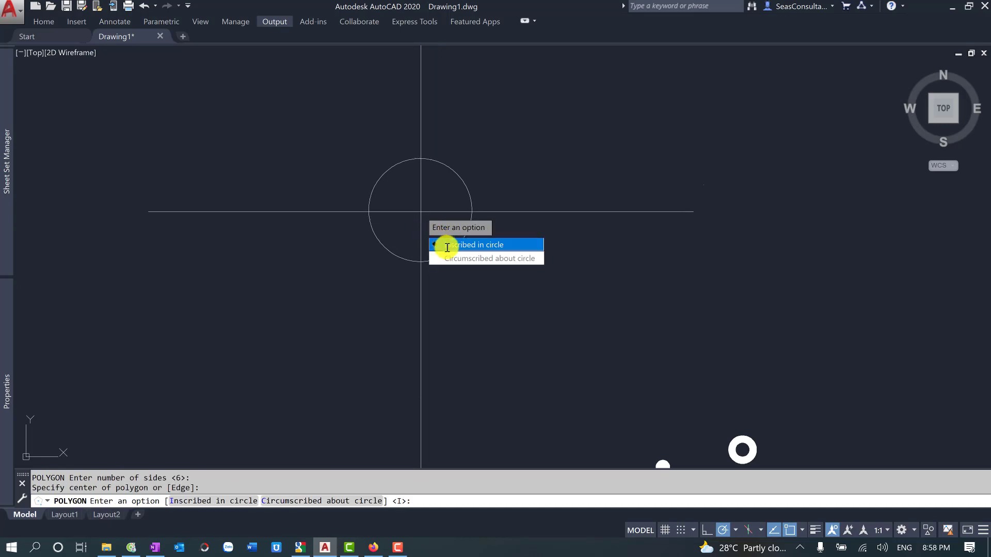
left_click(447, 245)
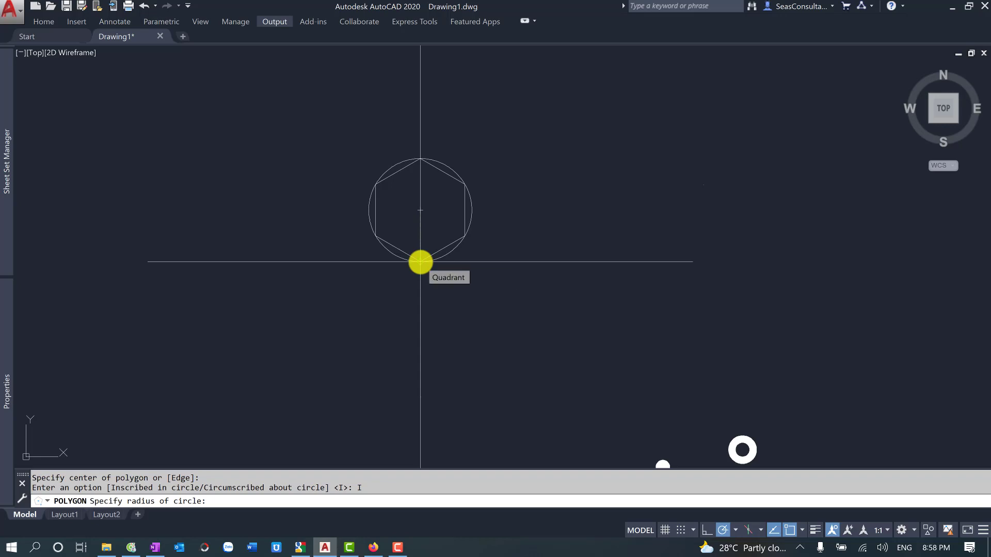
left_click(420, 262)
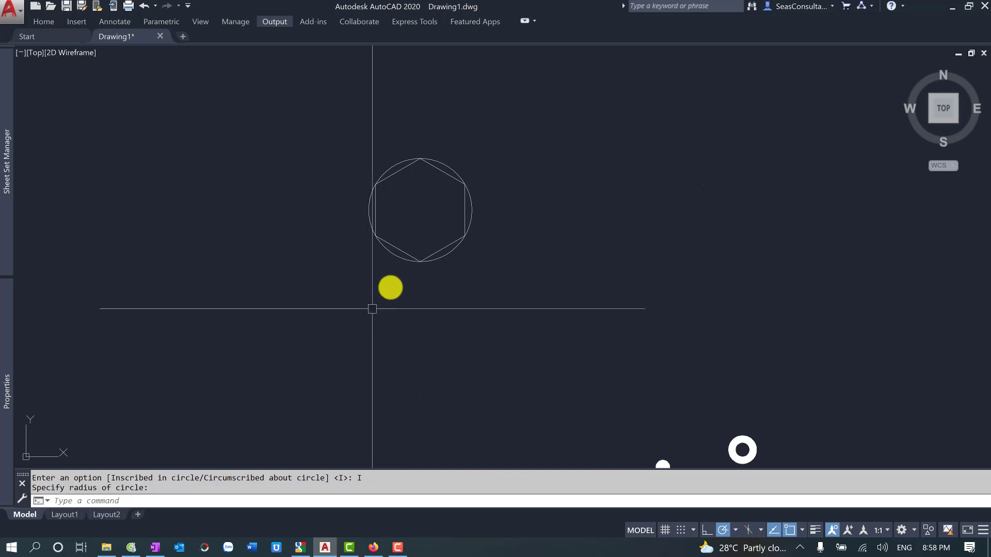
Inscribe a 5-sided polygon in the circle, centred on it, a corner at its bottom
middle_click_drag(421, 214, 413, 215)
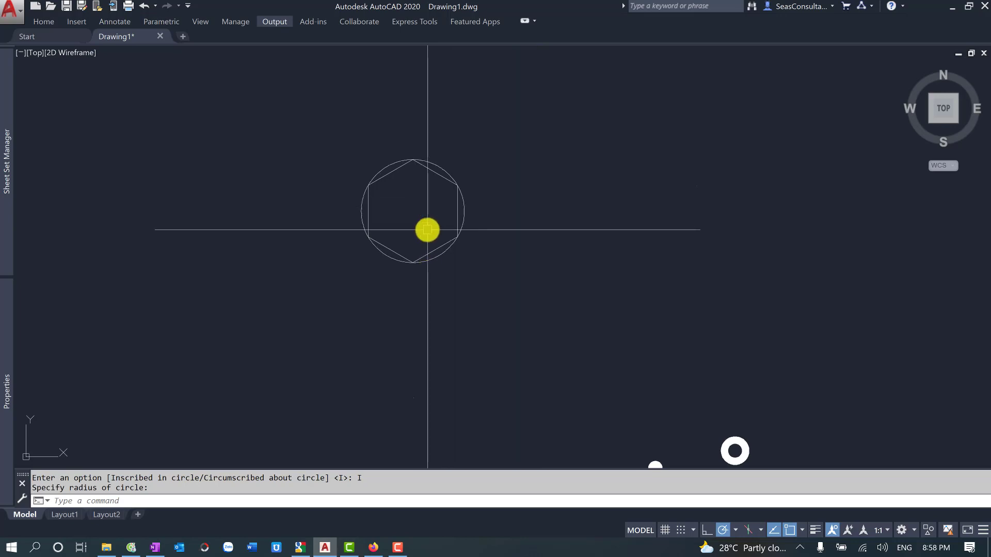
type("pol")
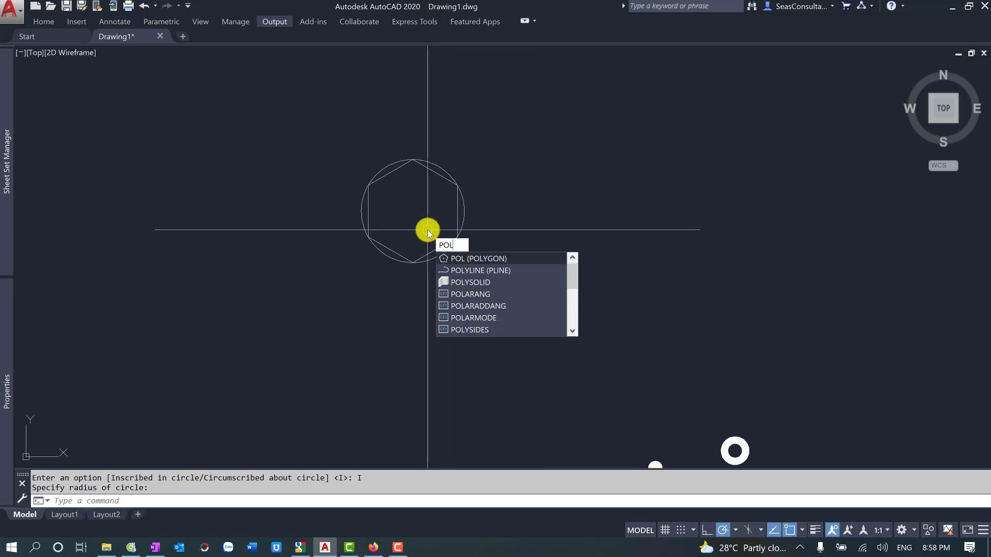
key("Return")
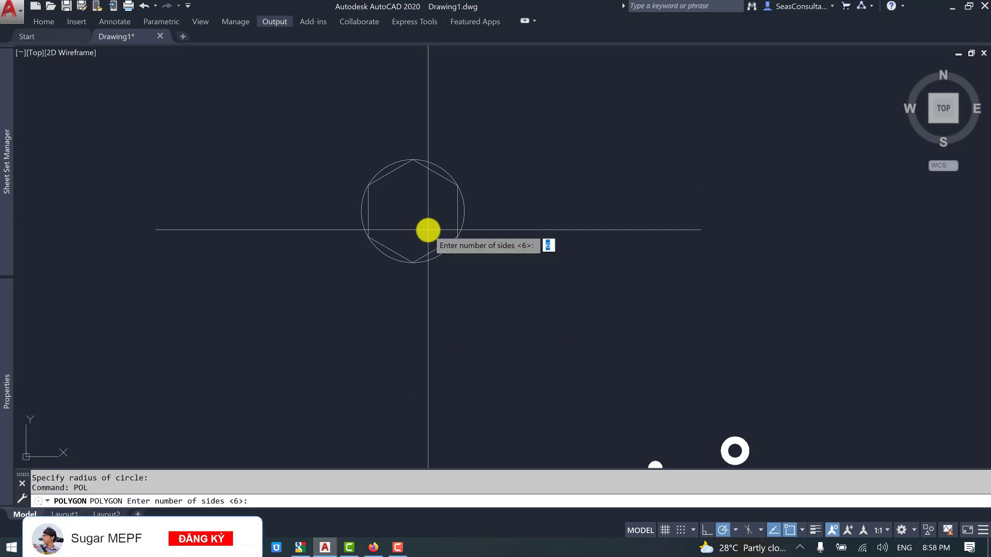
type("5")
key("Return")
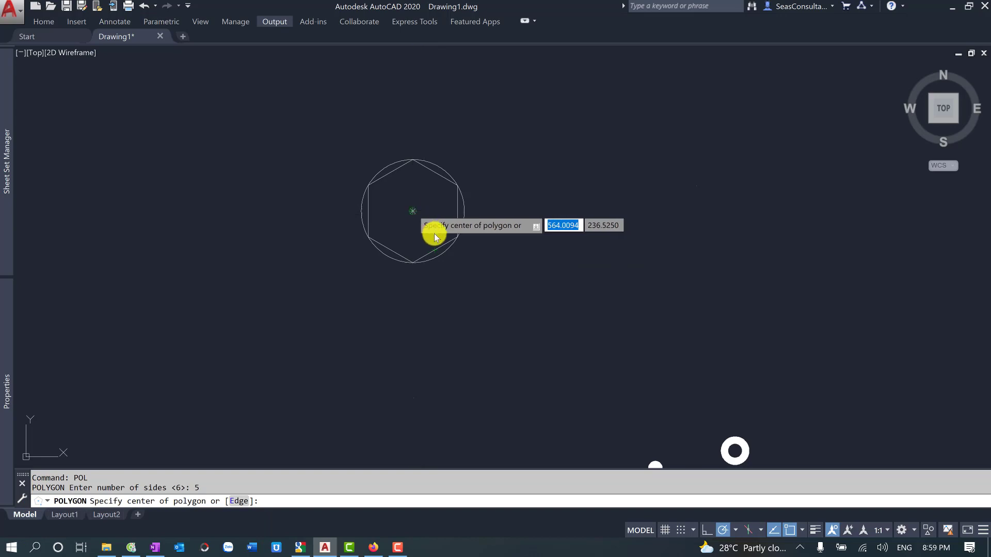
left_click(435, 232)
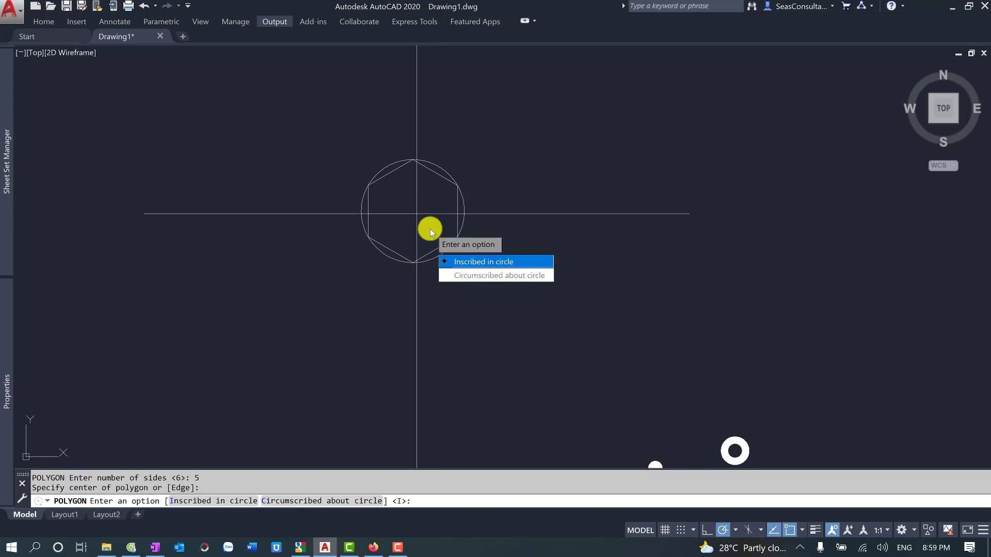
left_click(457, 261)
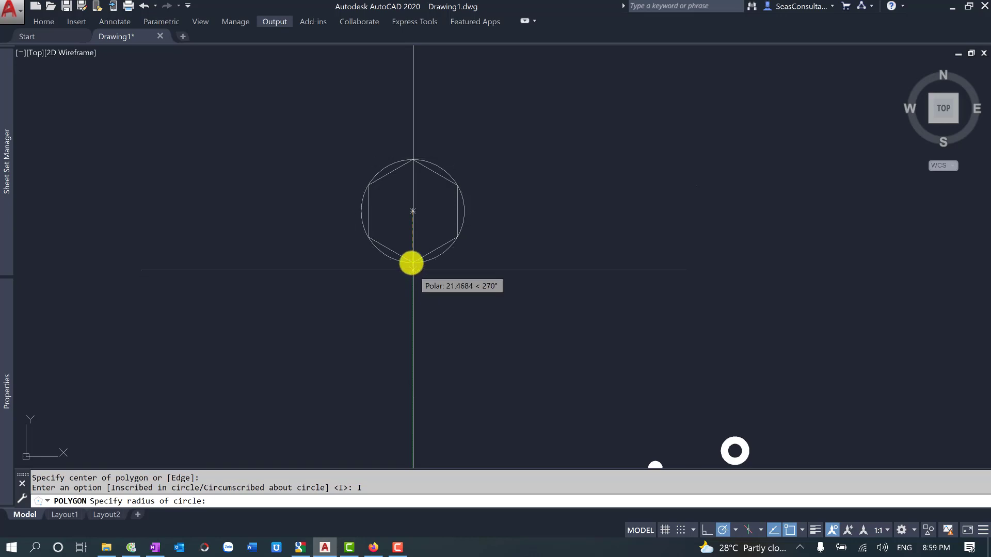
left_click(411, 263)
type("POL")
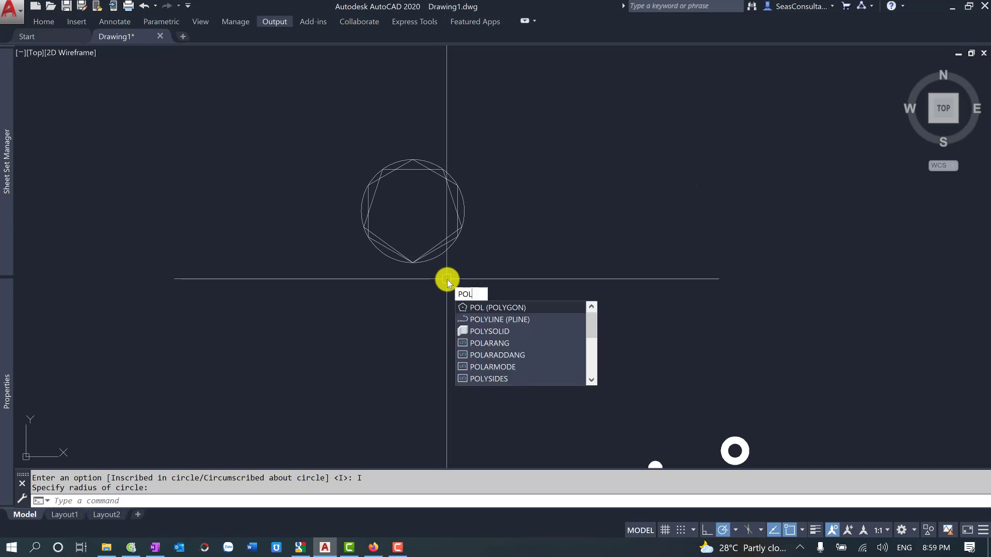
Circumscribe an 8-sided polygon about the circle, centred on the circle's centre
key("Return")
type("8")
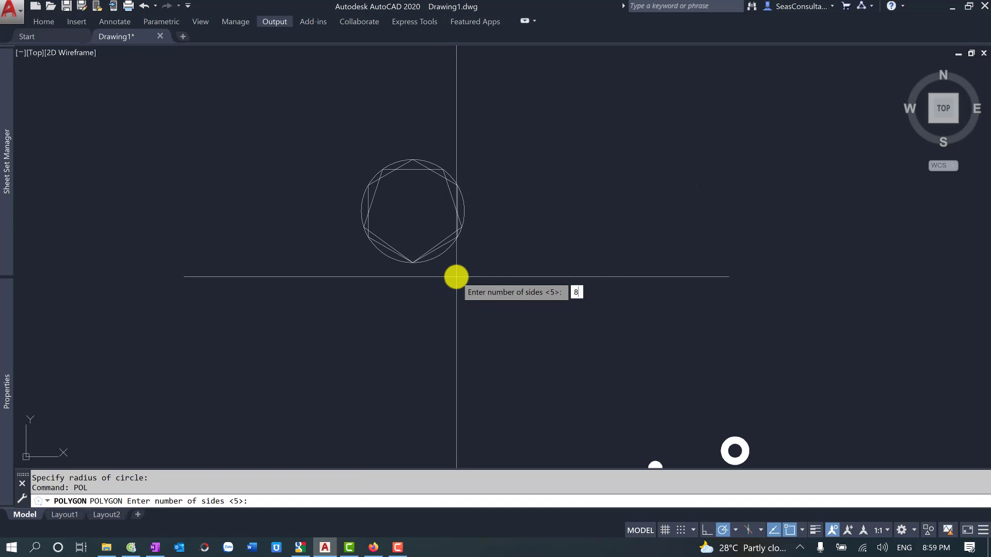
key("Return")
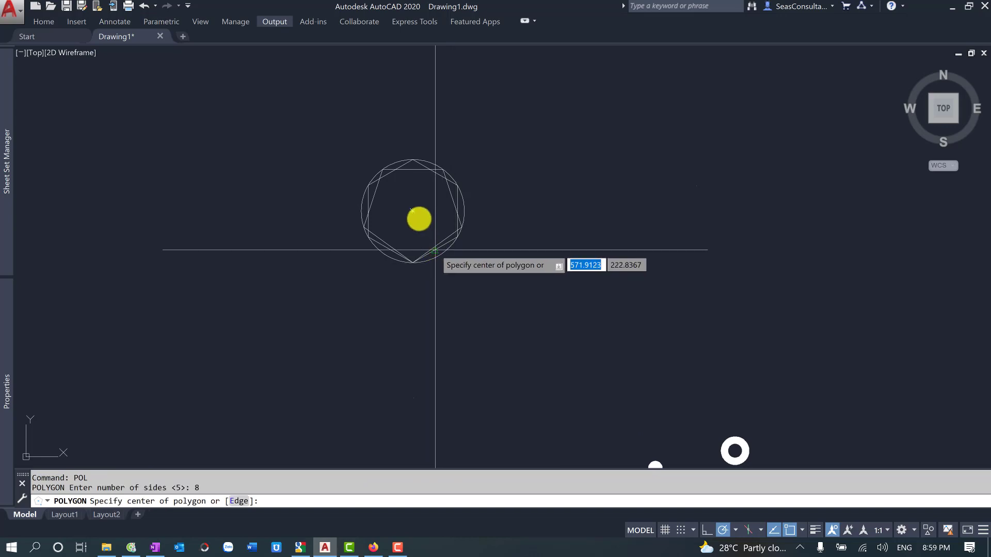
left_click(415, 212)
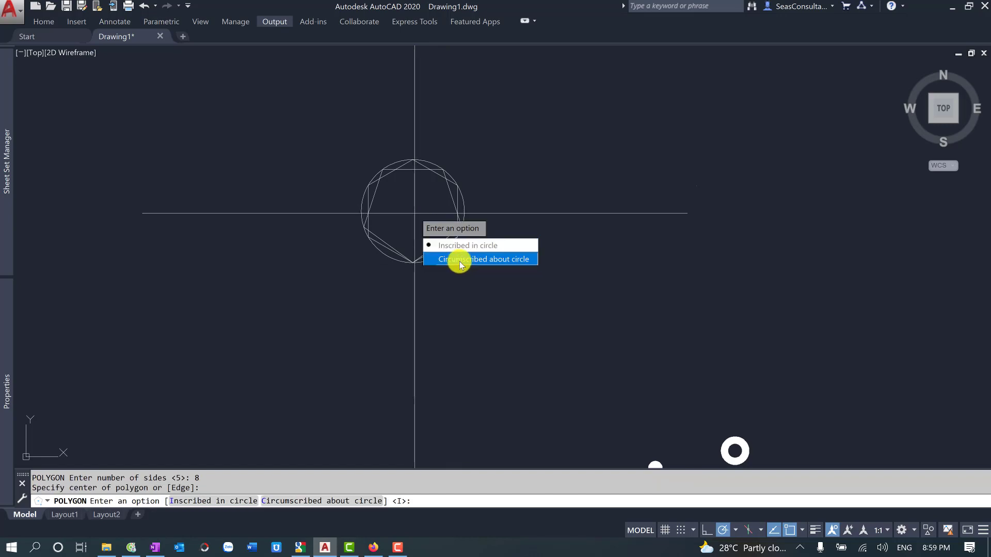
left_click(459, 259)
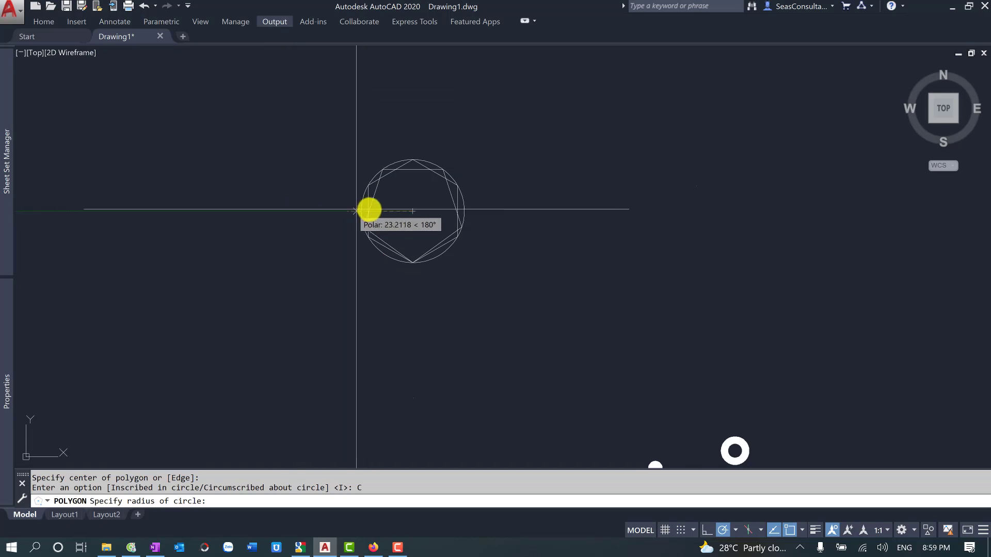
scroll(355, 207, "up", 3)
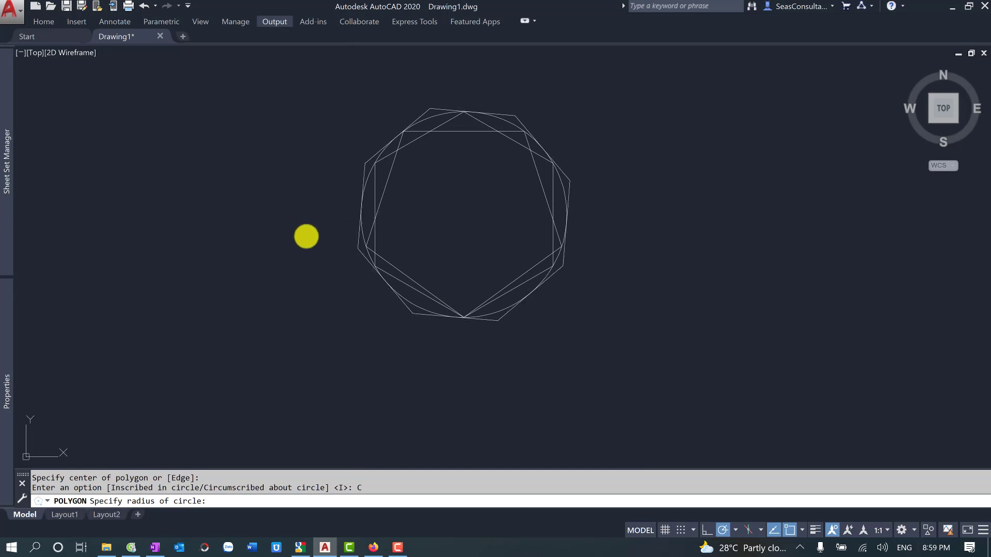
left_click(306, 236)
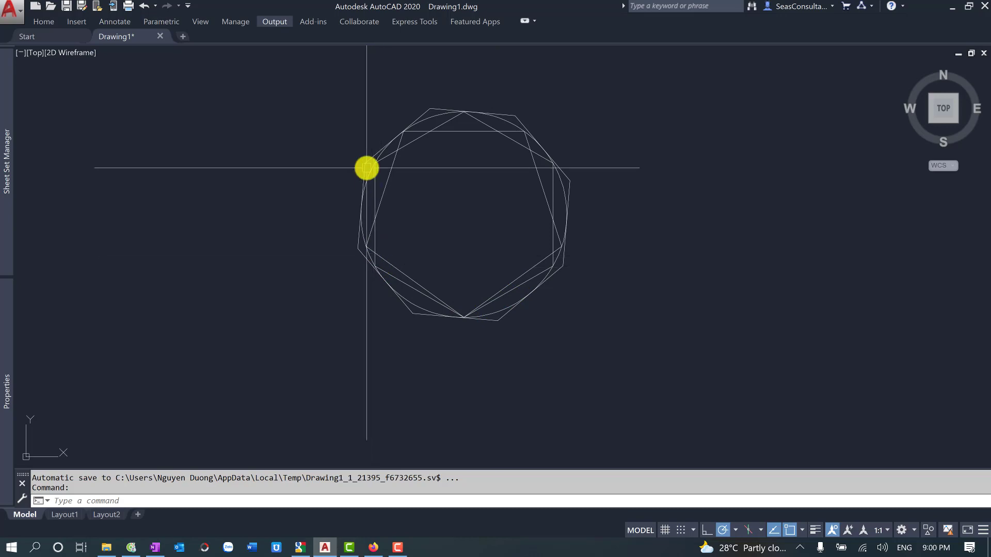
Draw a new circle to the right of the earlier polygon group
scroll(368, 167, "down", 4)
scroll(369, 170, "down", 2)
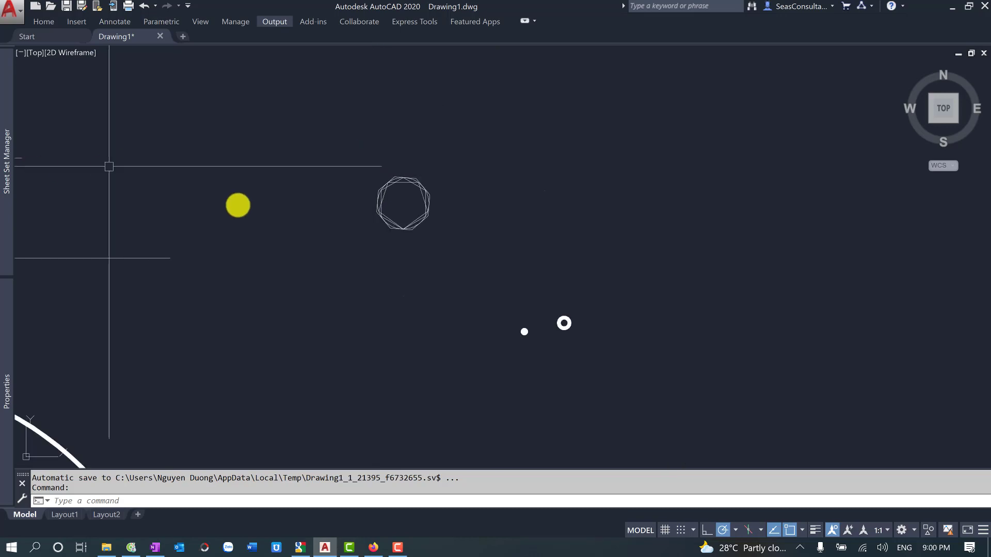
scroll(408, 191, "up", 3)
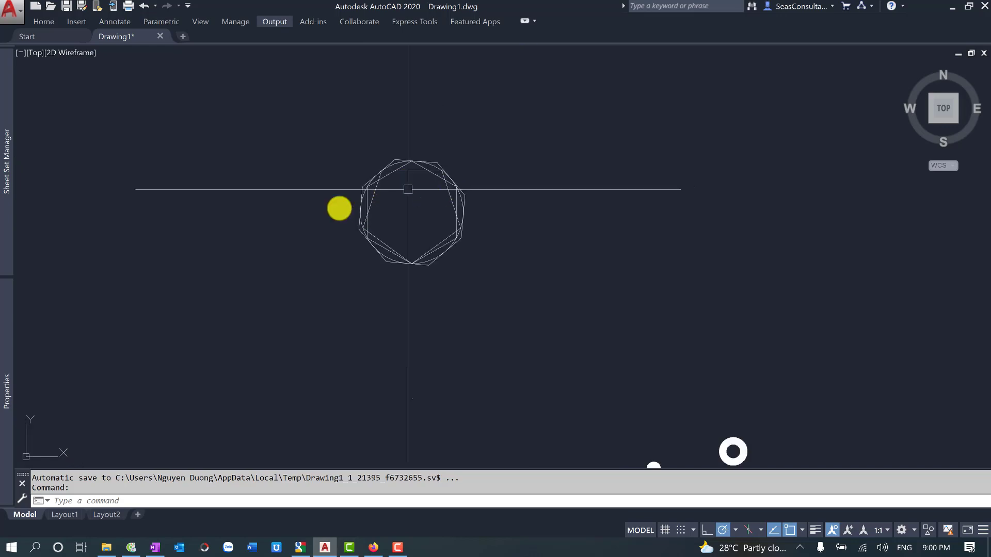
middle_click_drag(438, 194, 330, 192)
middle_click_drag(524, 235, 416, 248)
type("cv")
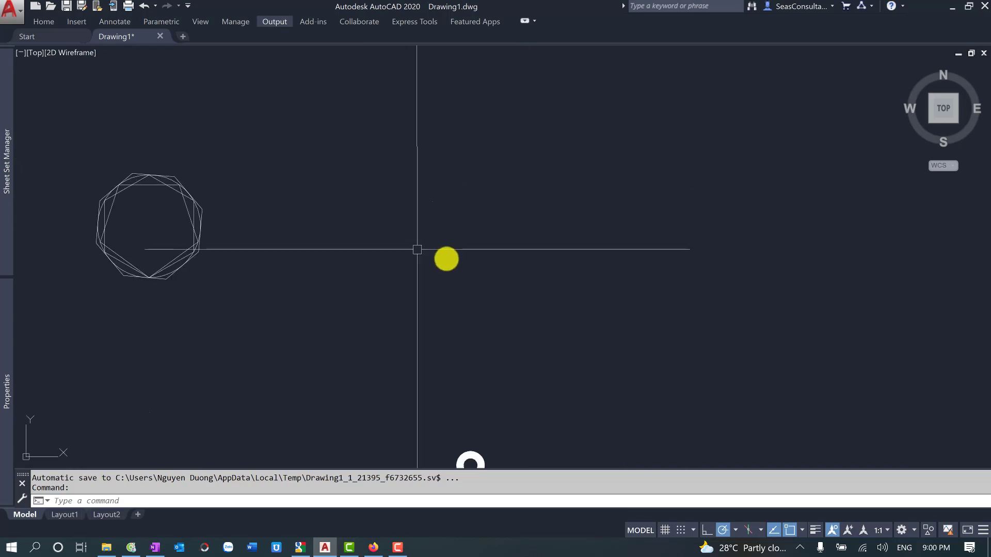
key("Return")
left_click(457, 271)
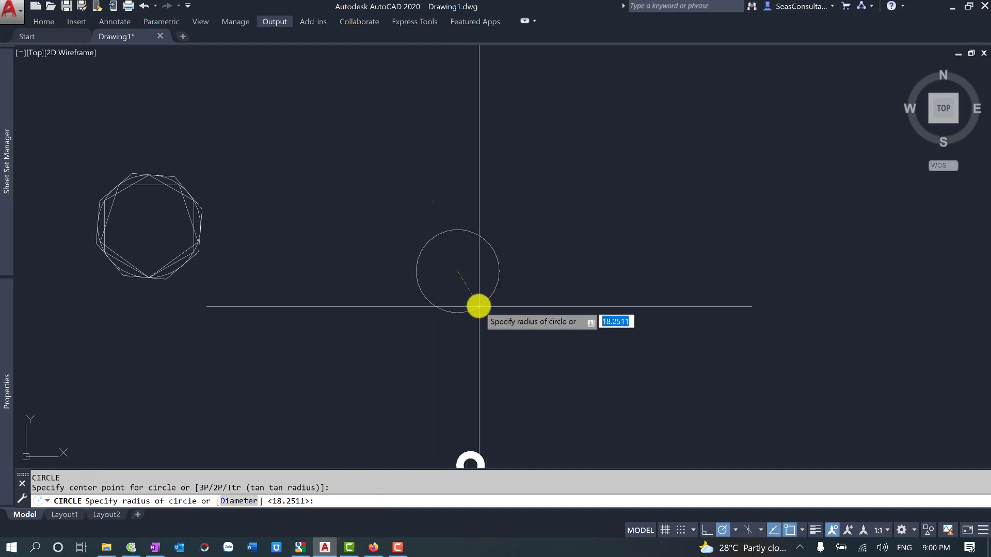
left_click(479, 306)
Inscribe an 8-sided polygon in the new circle, centred on its centre
middle_click_drag(526, 308, 447, 305)
type("POL")
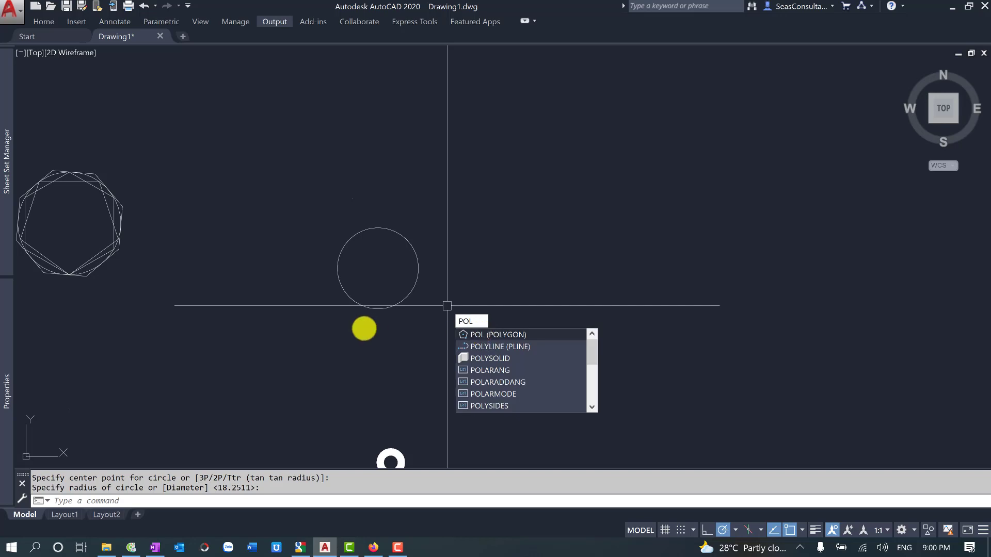
key("Return")
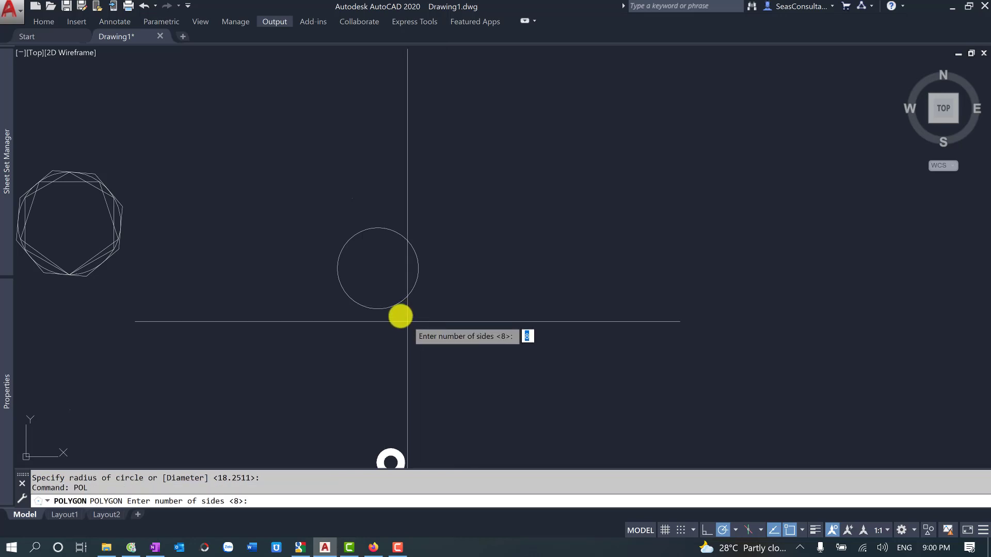
key("Return")
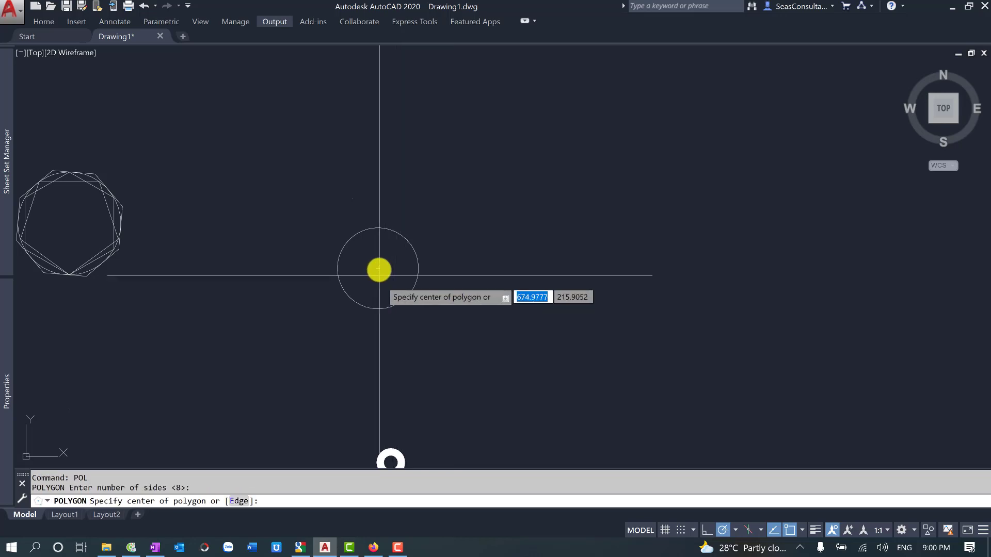
left_click(395, 307)
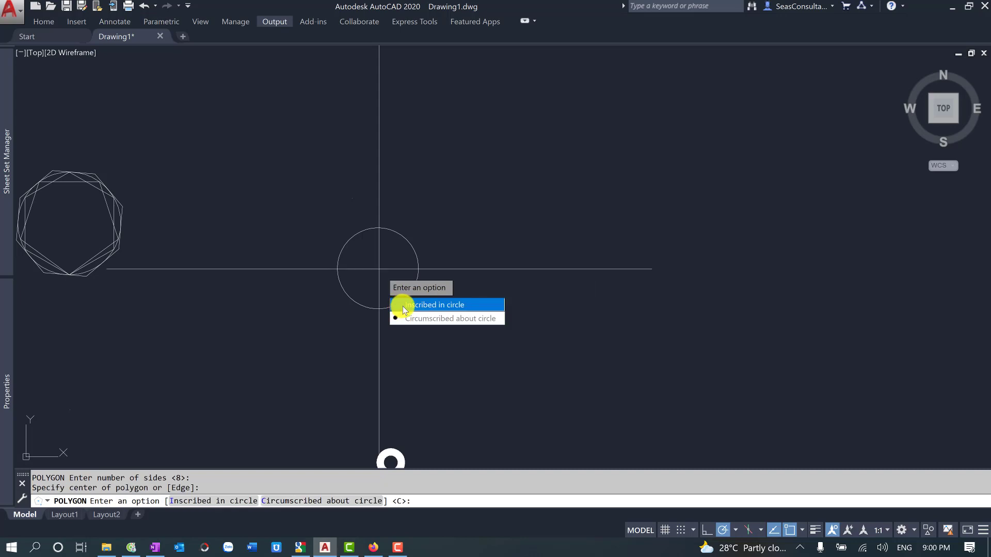
left_click(402, 307)
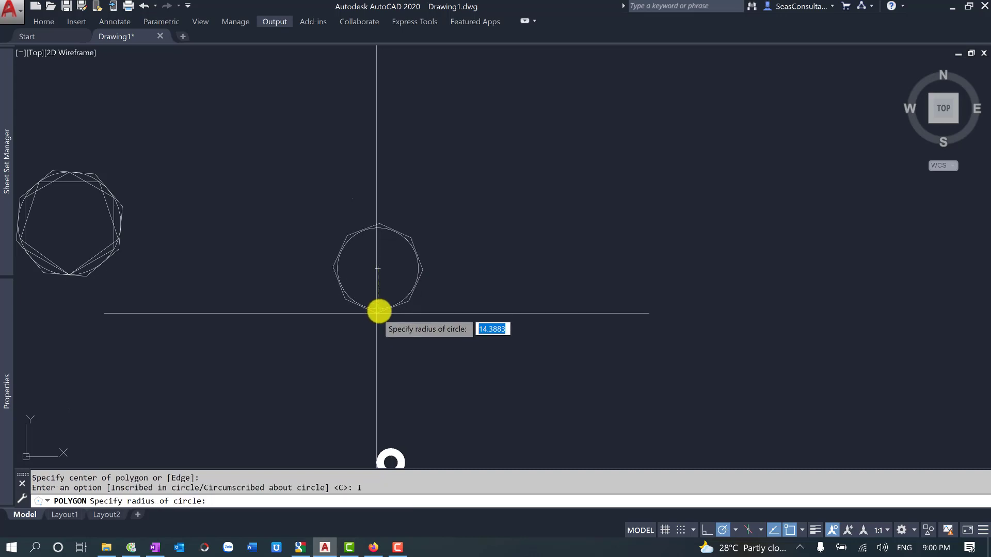
left_click(379, 309)
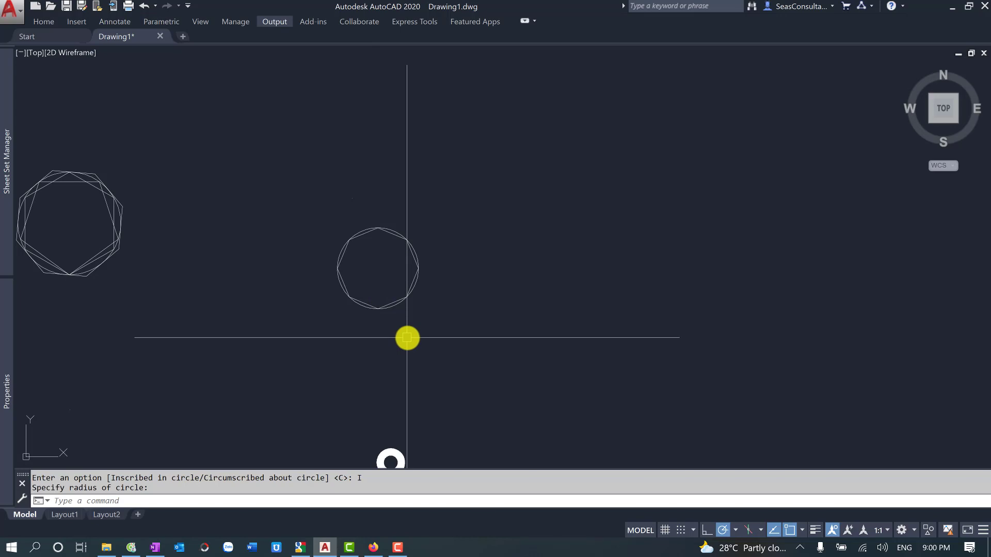
Circumscribe a 5-sided polygon about the second circle, then switch to the OneNote command table
type("POL")
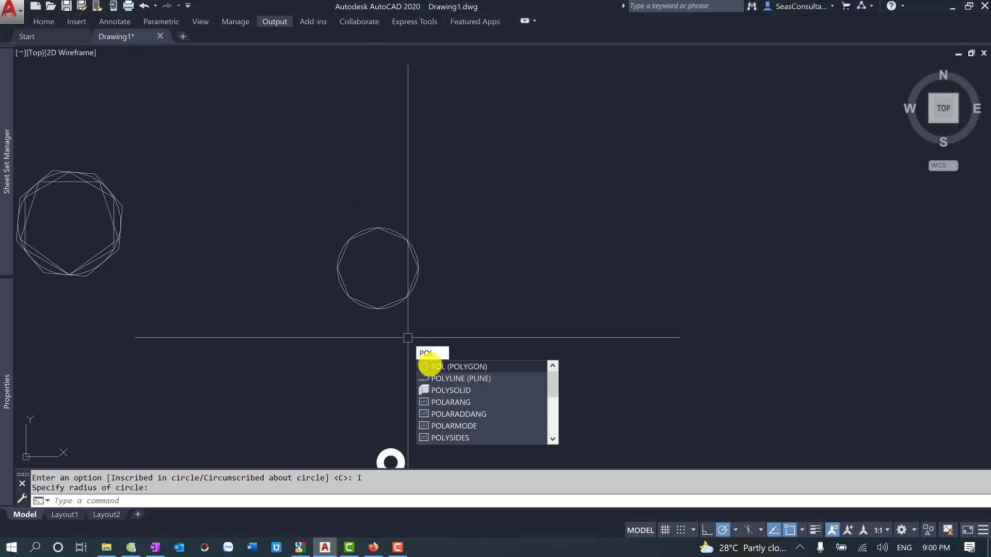
left_click(430, 366)
type("5")
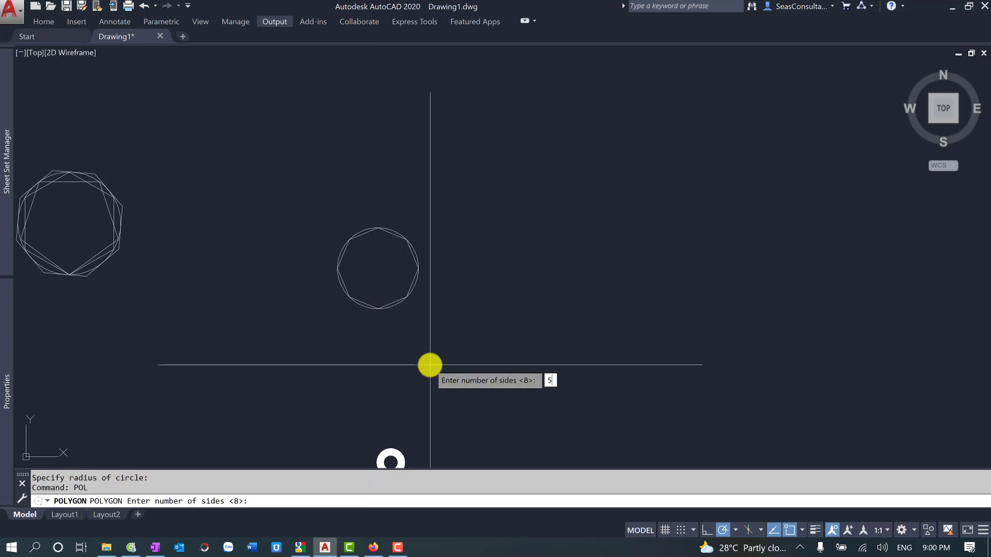
key("Return")
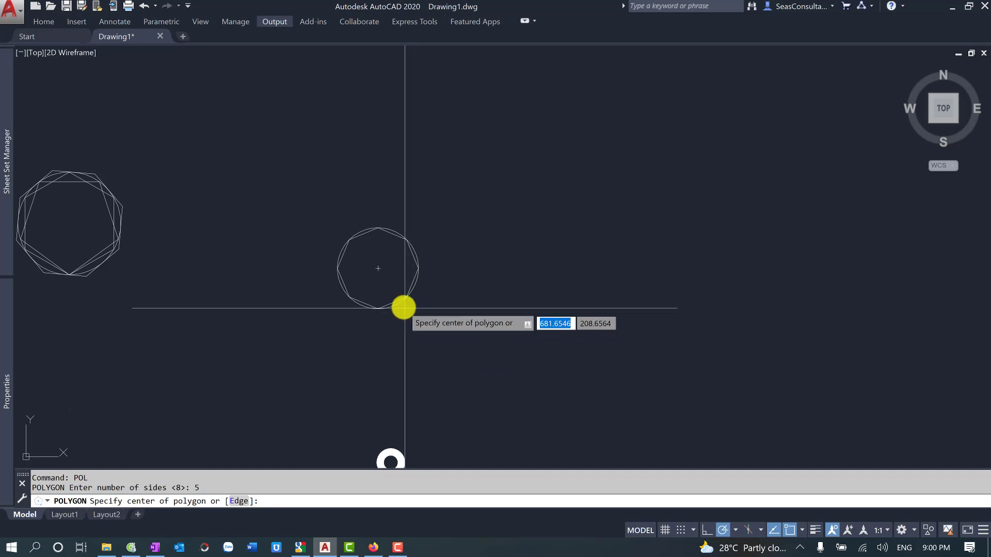
left_click(379, 272)
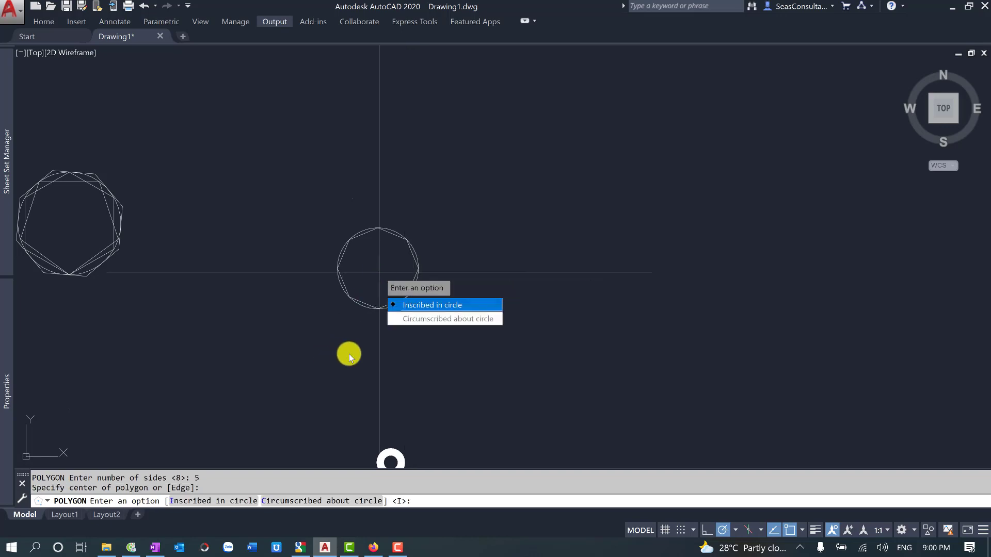
left_click(398, 321)
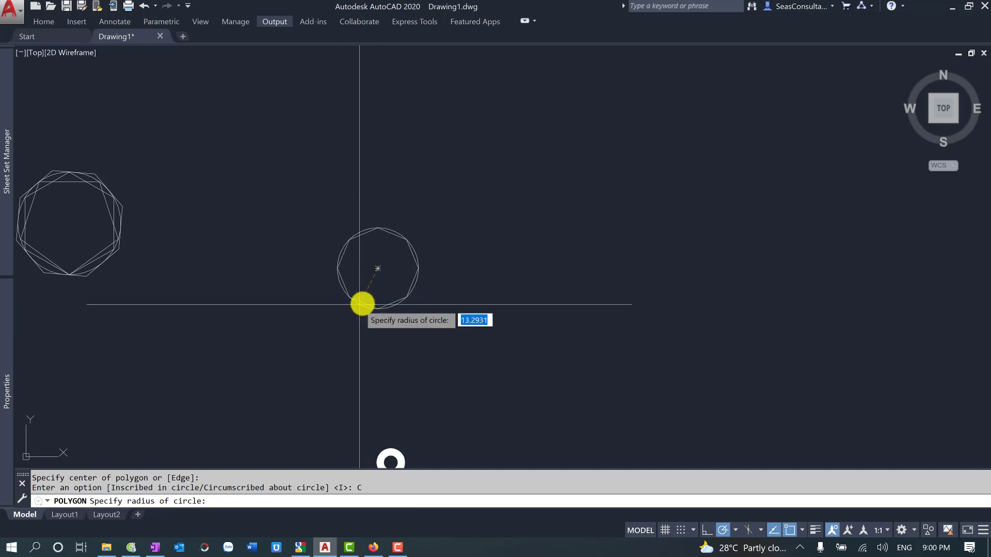
scroll(364, 304, "up", 5)
scroll(363, 304, "down", 1)
left_click(363, 304)
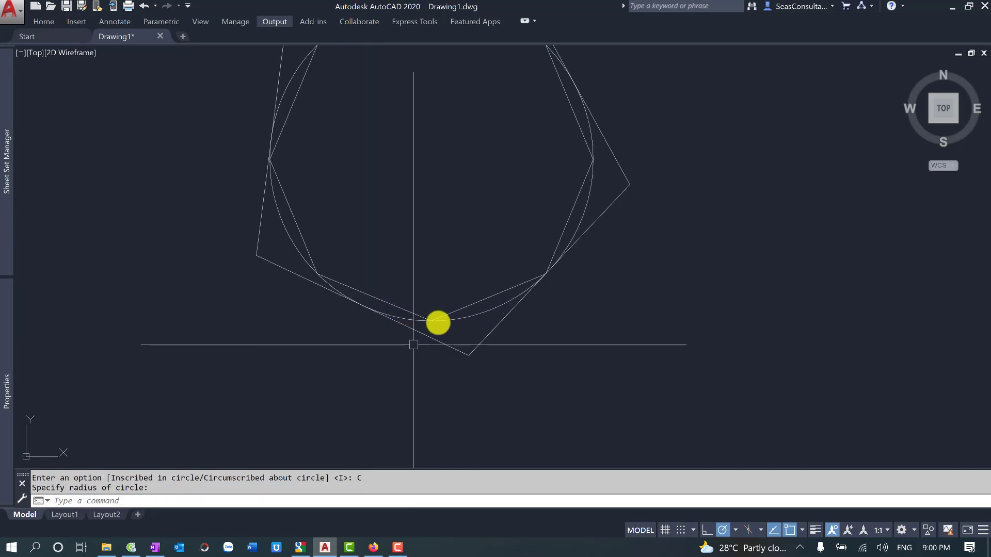
scroll(415, 341, "down", 3)
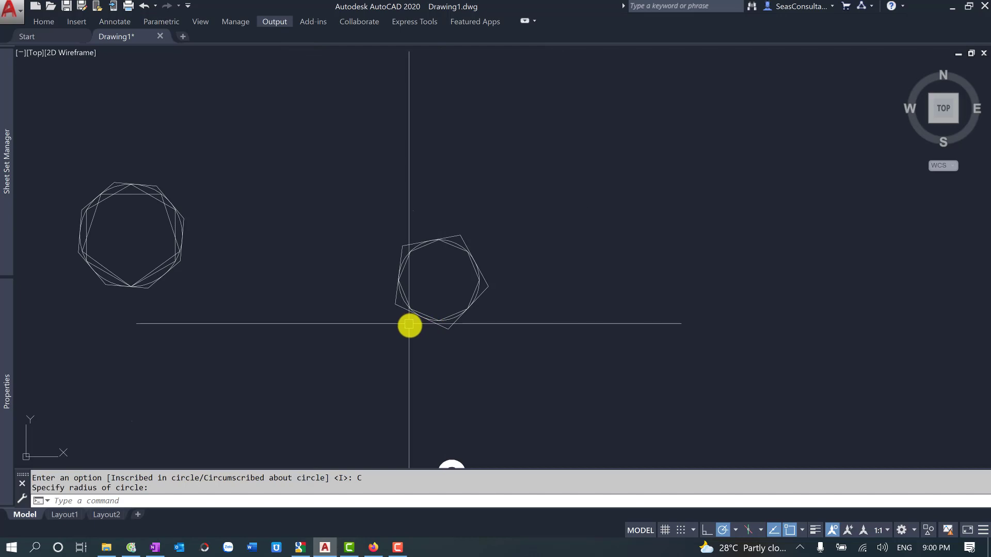
middle_click_drag(451, 374, 391, 354)
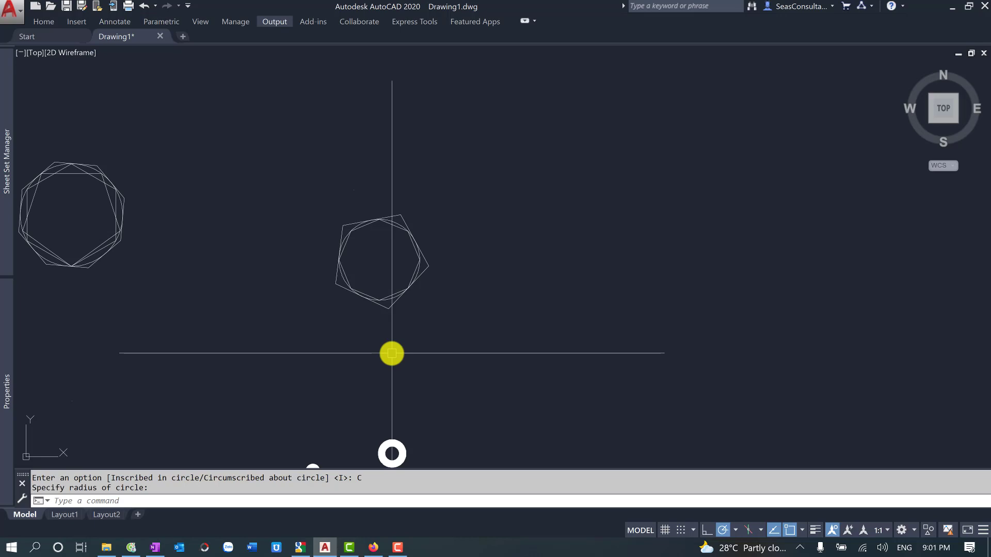
key("alt+Tab")
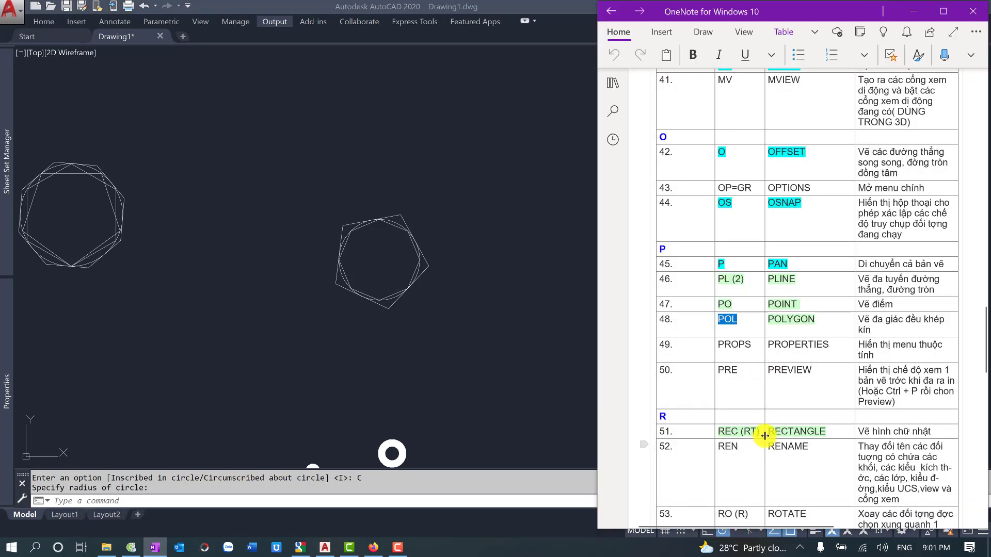
Highlight and read the REC (RT), POLYGON and RECTANGLE entries in the OneNote command table
triple_click(732, 434)
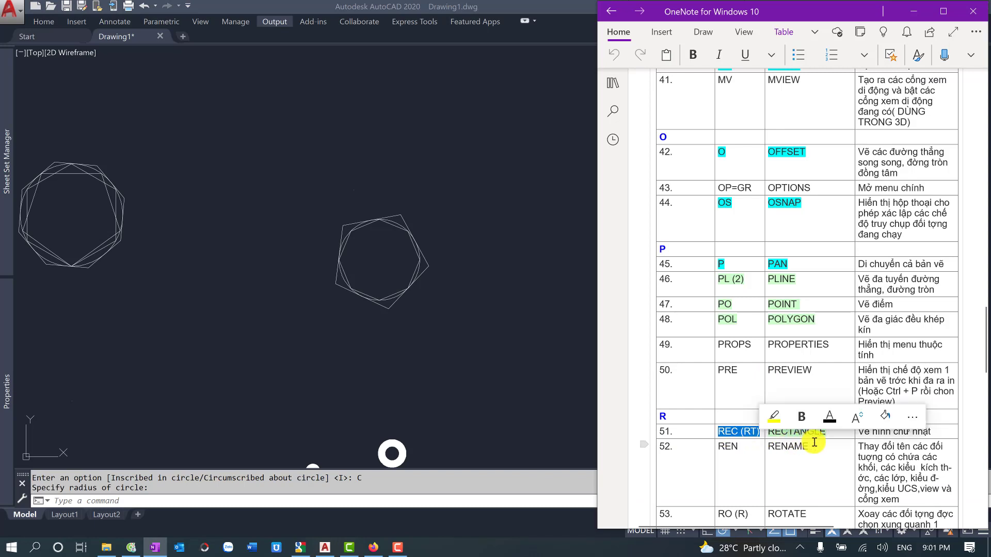
left_click(830, 431)
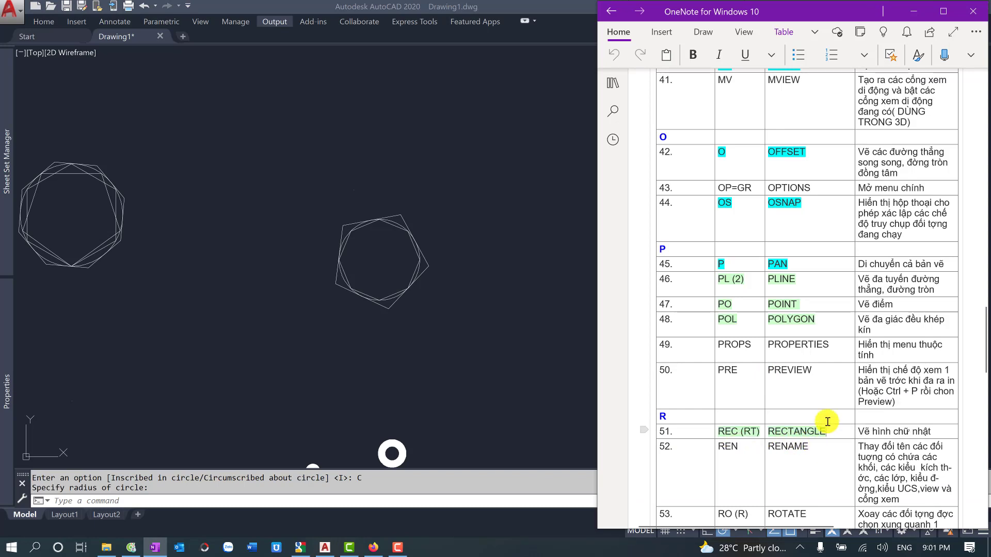
left_click_drag(777, 318, 768, 320)
left_click(780, 324)
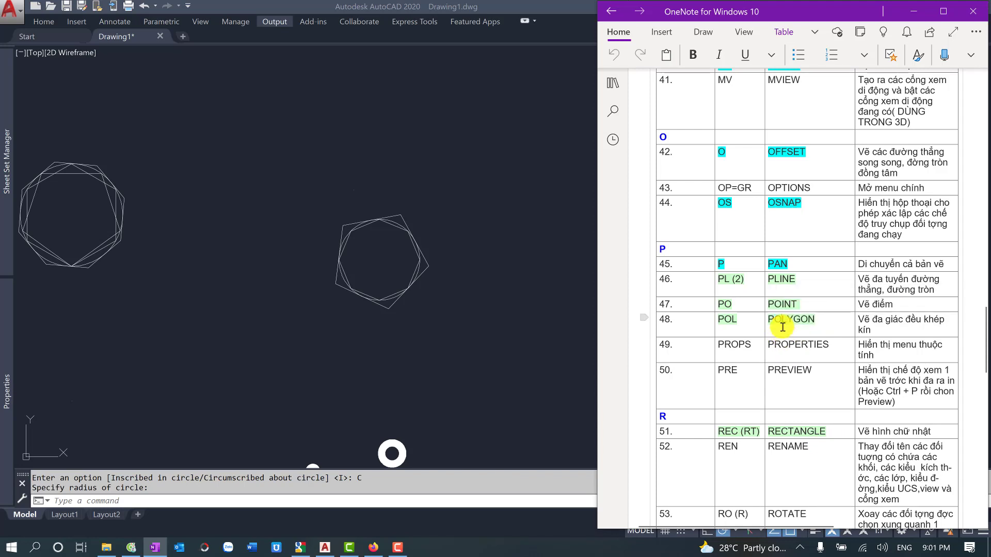
left_click_drag(825, 431, 772, 433)
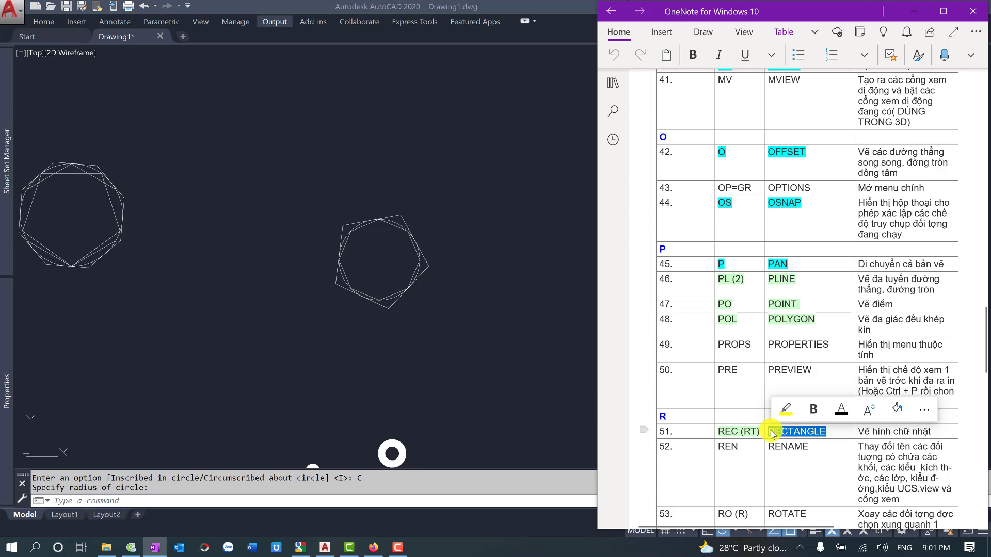
left_click(823, 433)
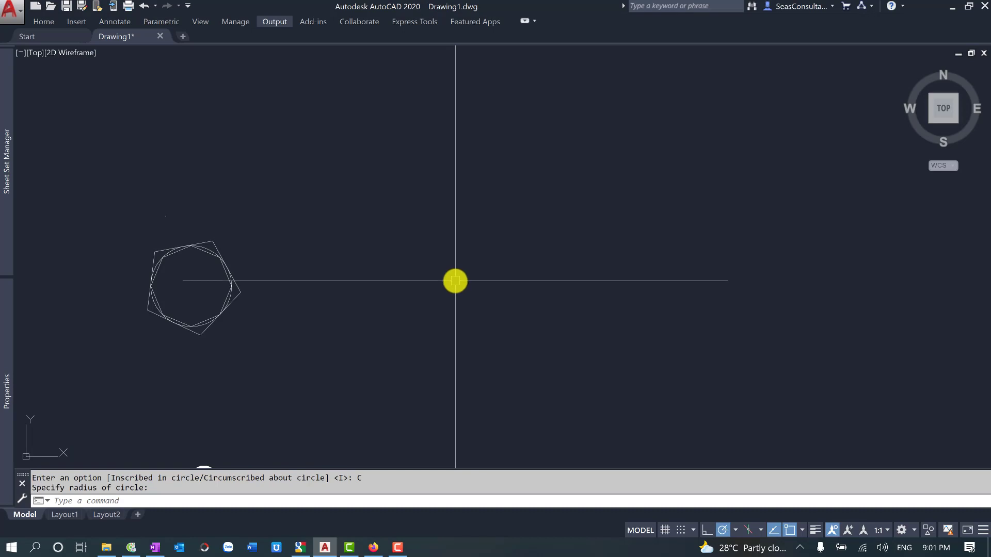
Draw a rectangle with both corner chamfers set to 3, then pan to open empty space
type("REC")
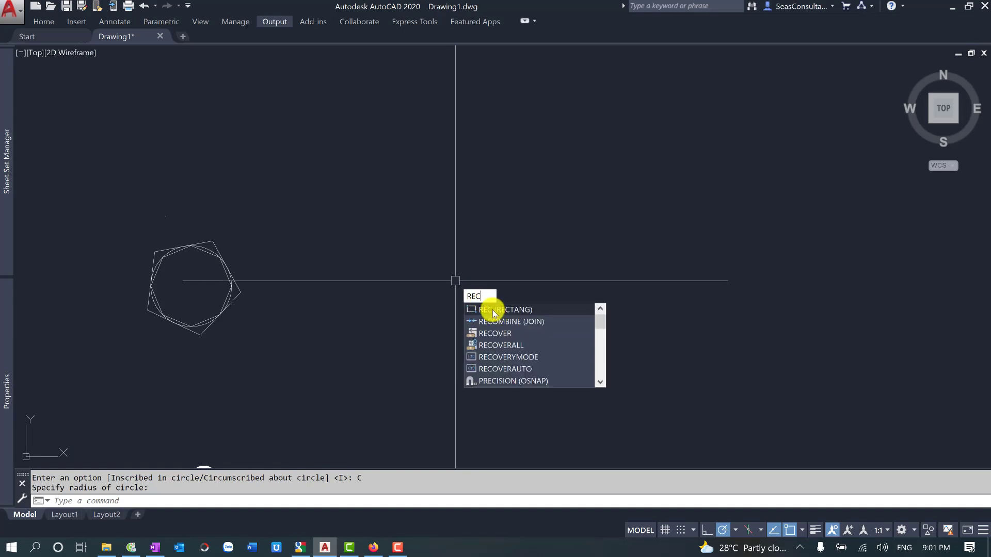
left_click(494, 313)
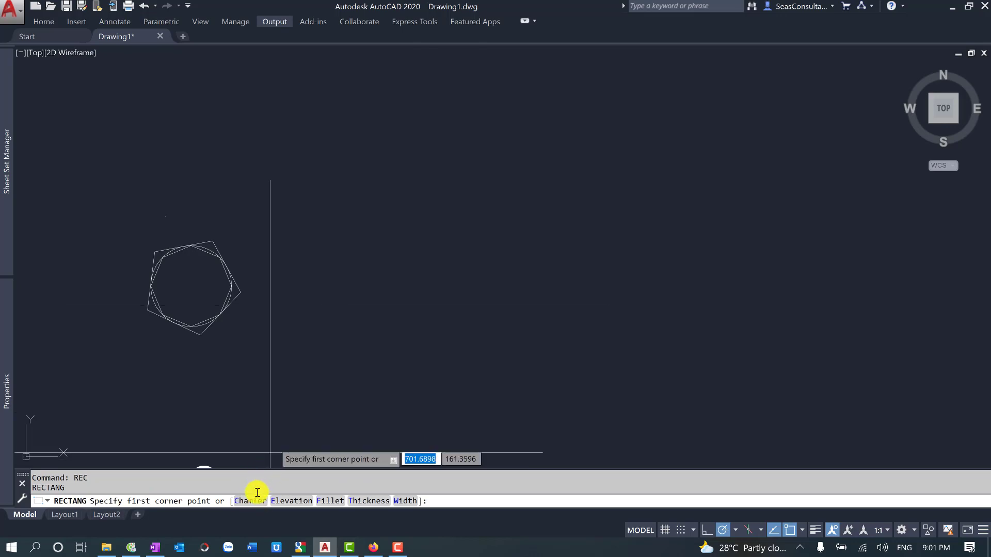
left_click(255, 496)
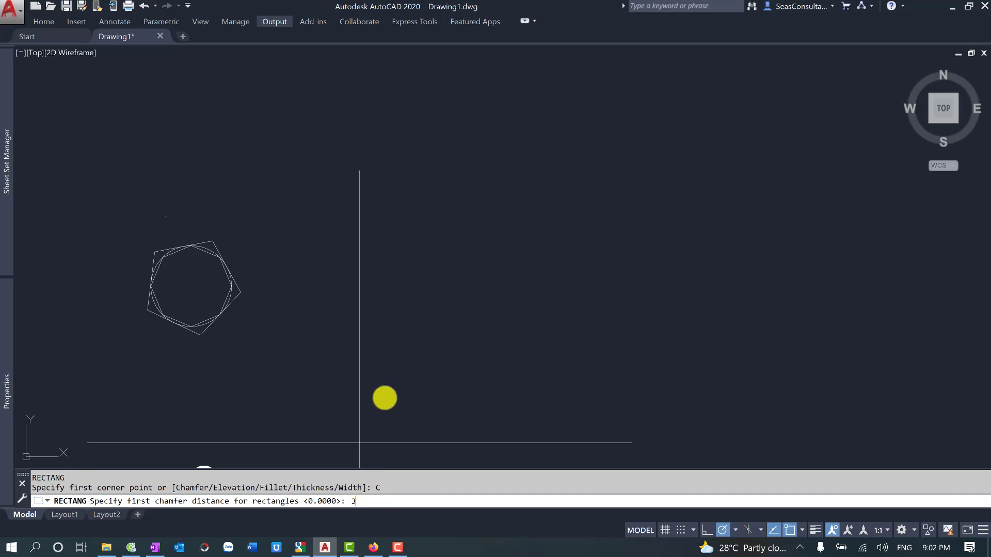
type("3")
key("Return")
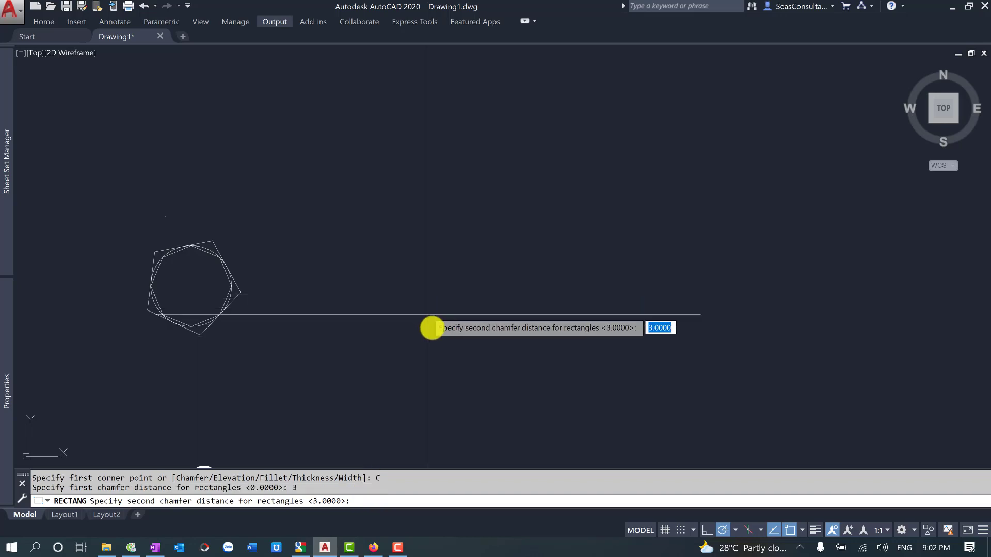
type("3")
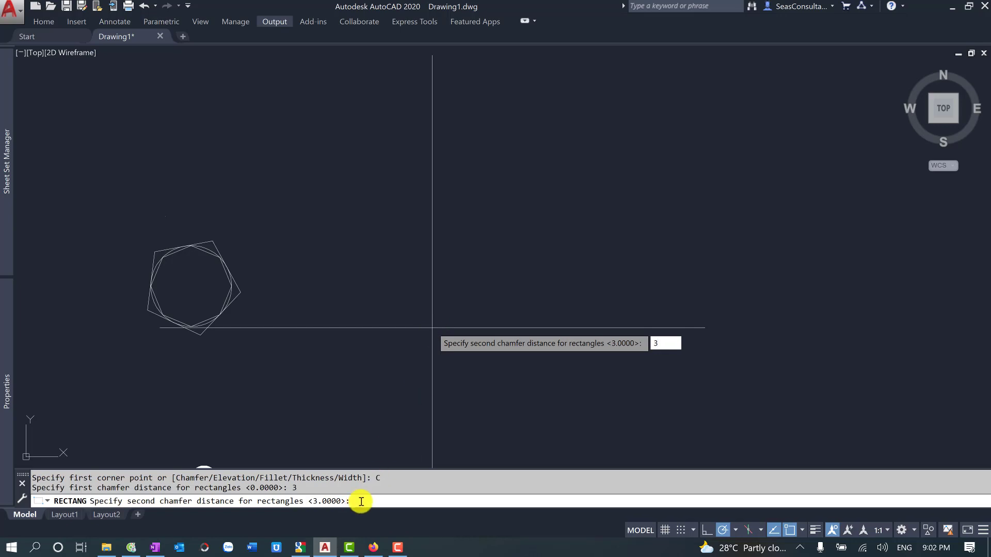
key("Return")
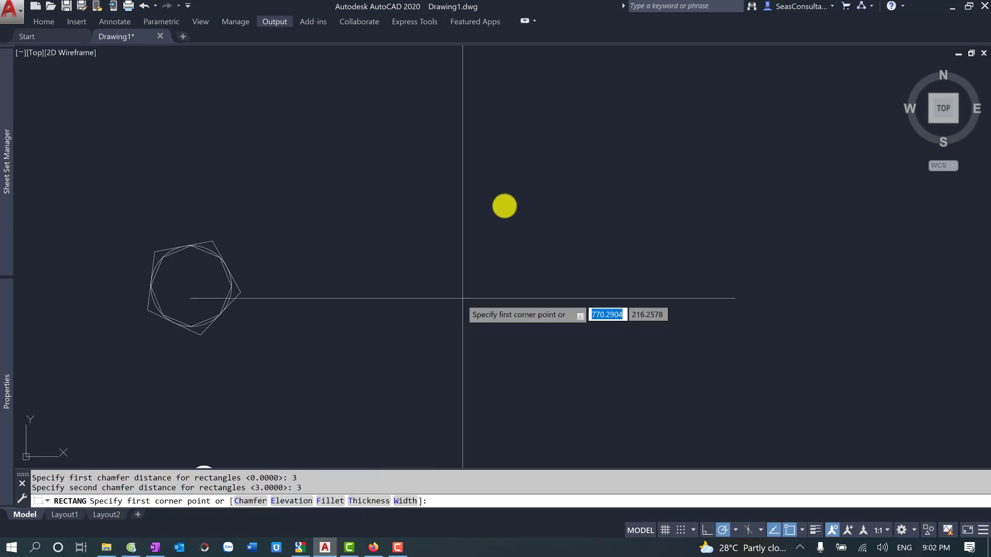
left_click(488, 194)
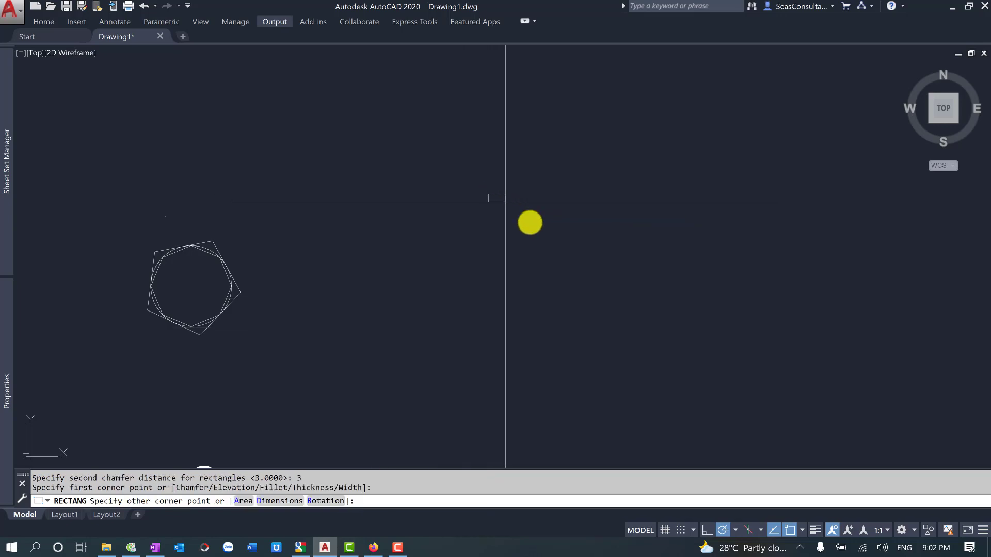
left_click(565, 257)
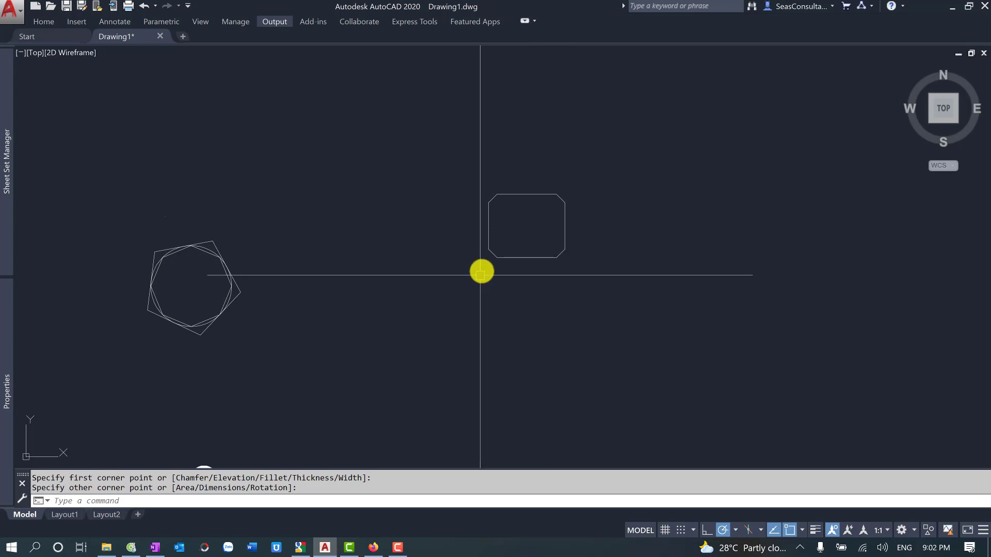
middle_click_drag(528, 277, 411, 272)
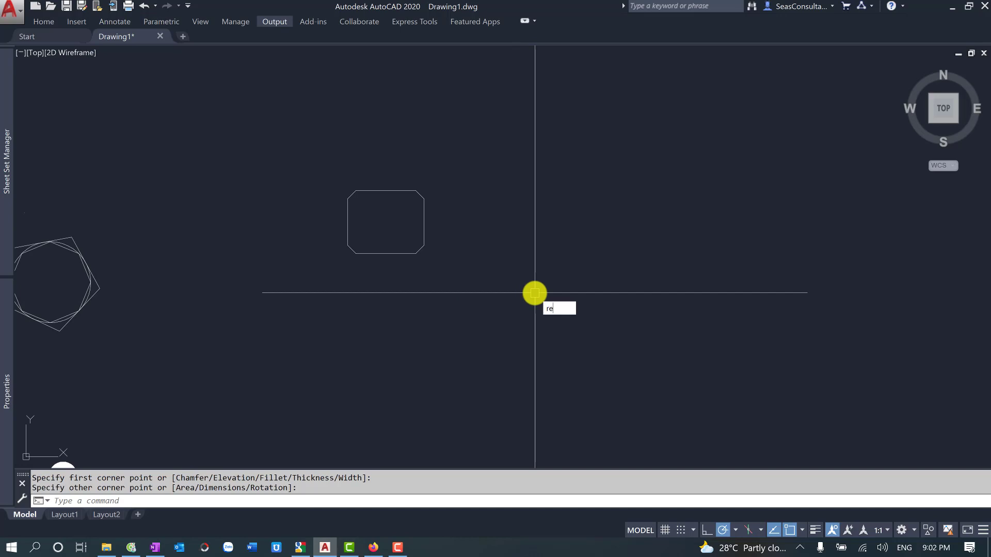
Start a rectangle and reset both chamfer distances to 0
key("Return")
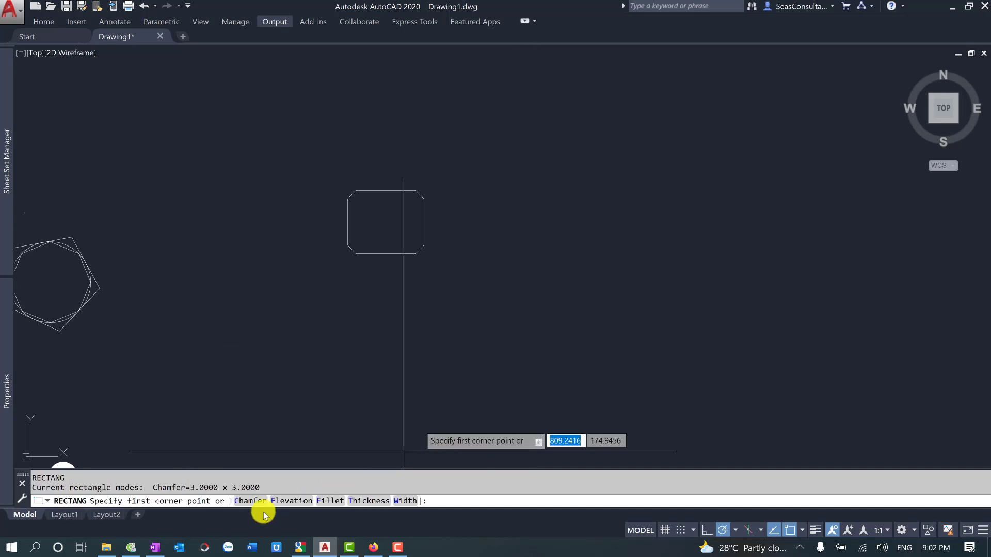
left_click(250, 501)
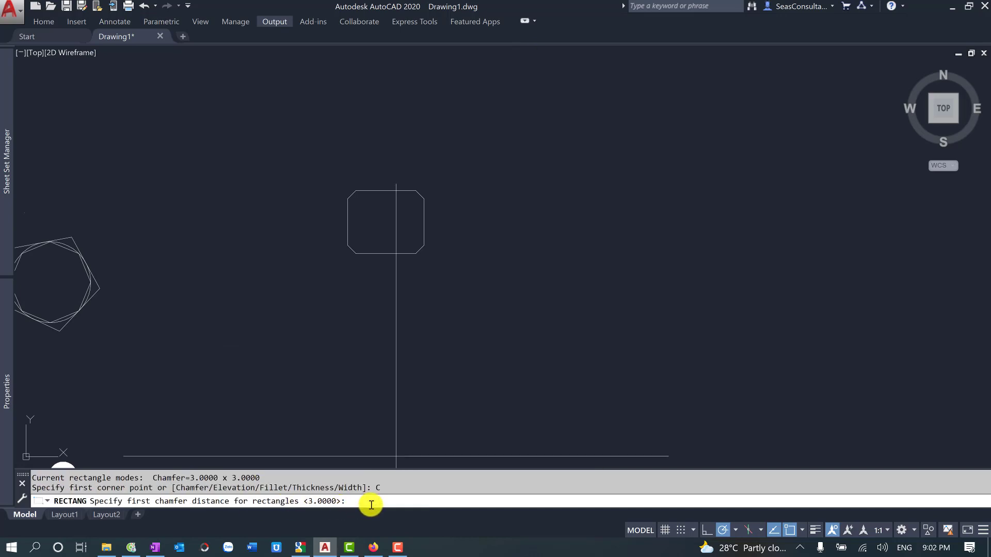
type("0")
key("Return")
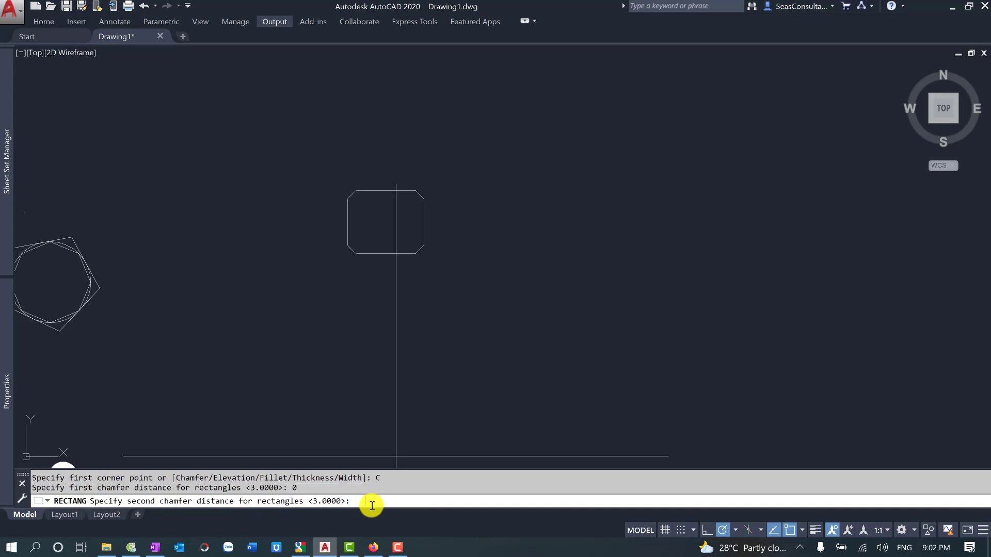
key("Return")
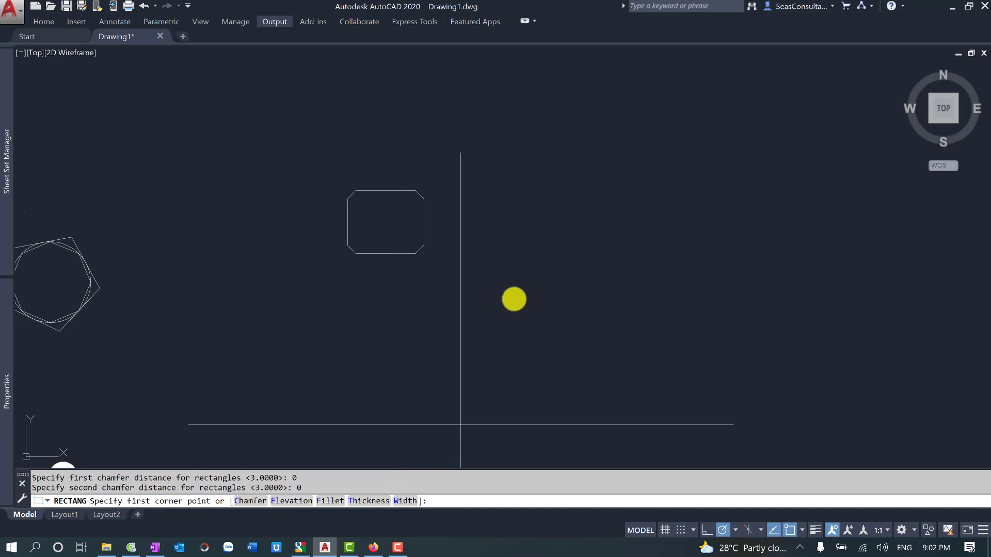
Place a rectangle sized by area 20 and length 5, then select it
left_click(559, 285)
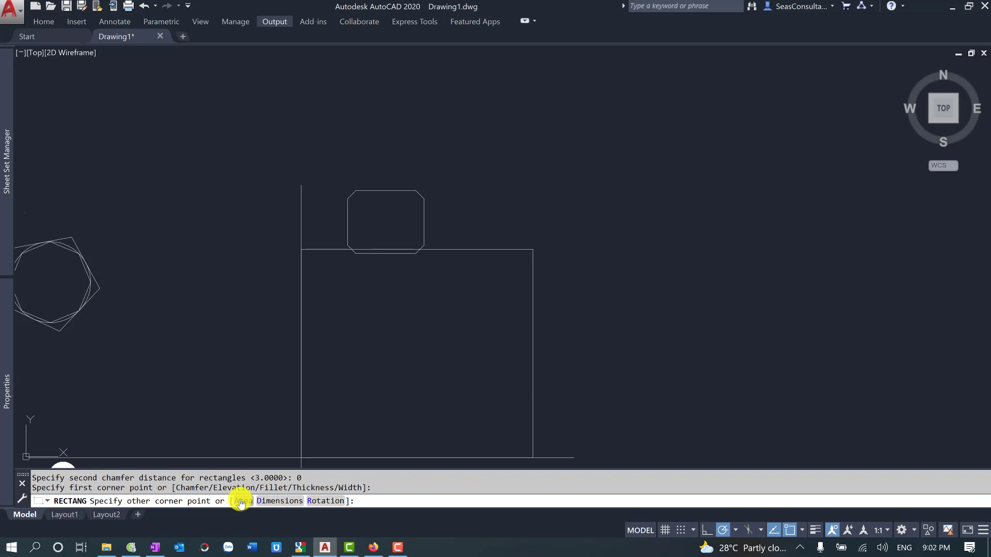
type("A")
key("Return")
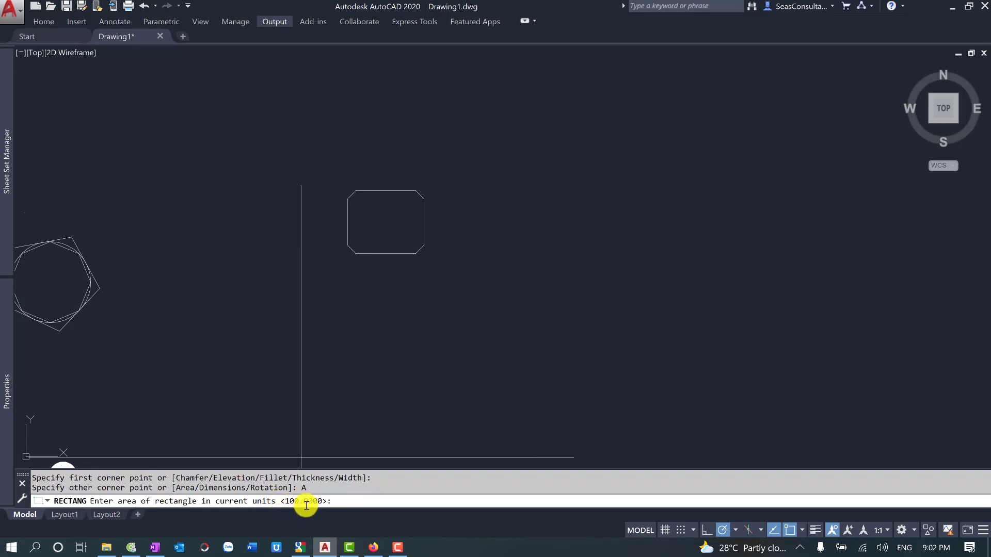
type("200")
key("Return")
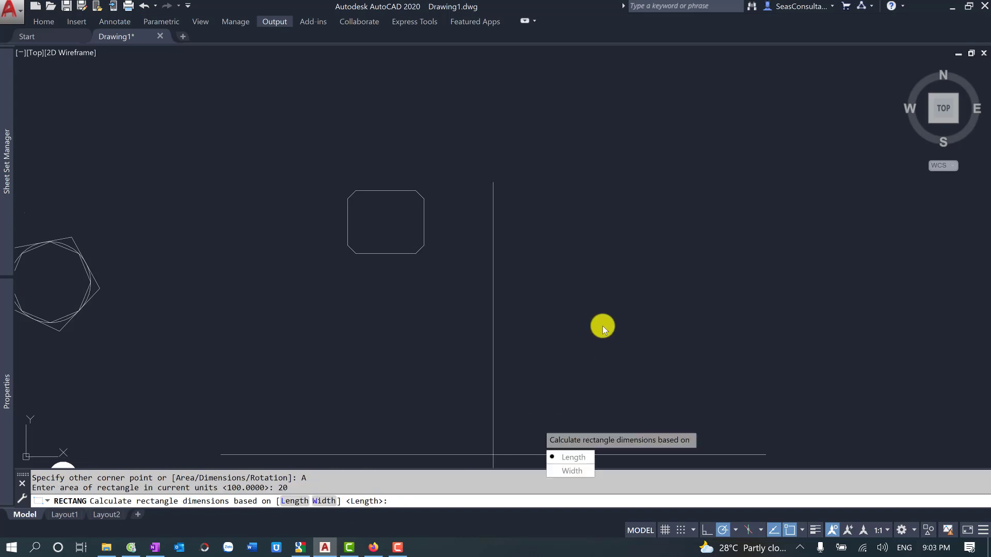
left_click(573, 458)
type("5")
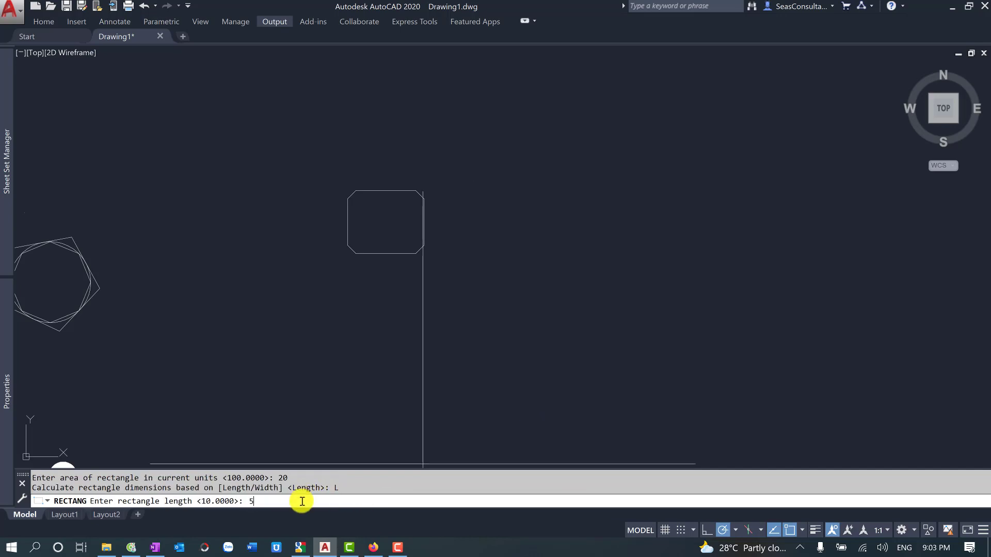
key("Return")
scroll(536, 242, "up", 3)
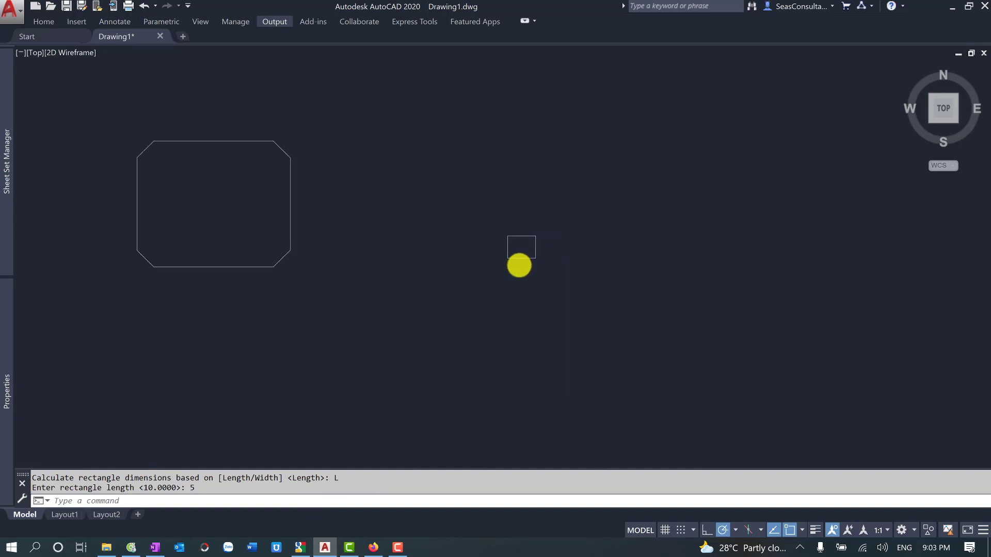
scroll(519, 266, "up", 3)
left_click(513, 267)
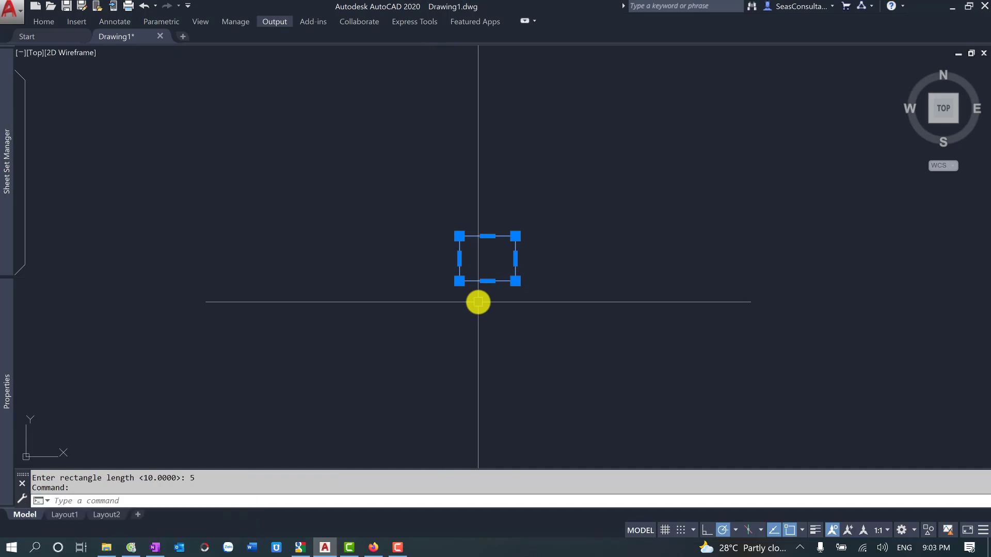
Draw a tall rectangle with area 300 and length 10 beside the small one
scroll(444, 308, "down", 4)
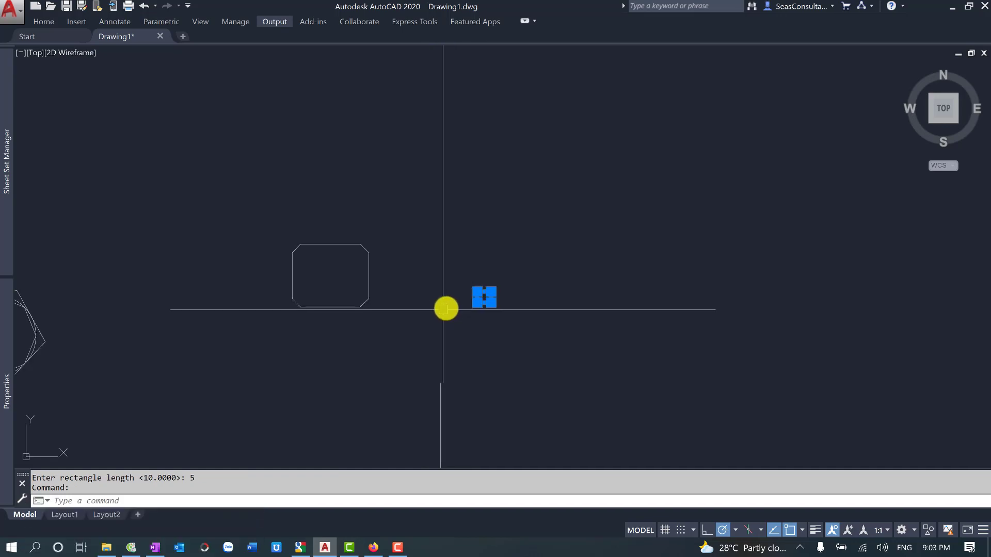
key("Escape")
type("re")
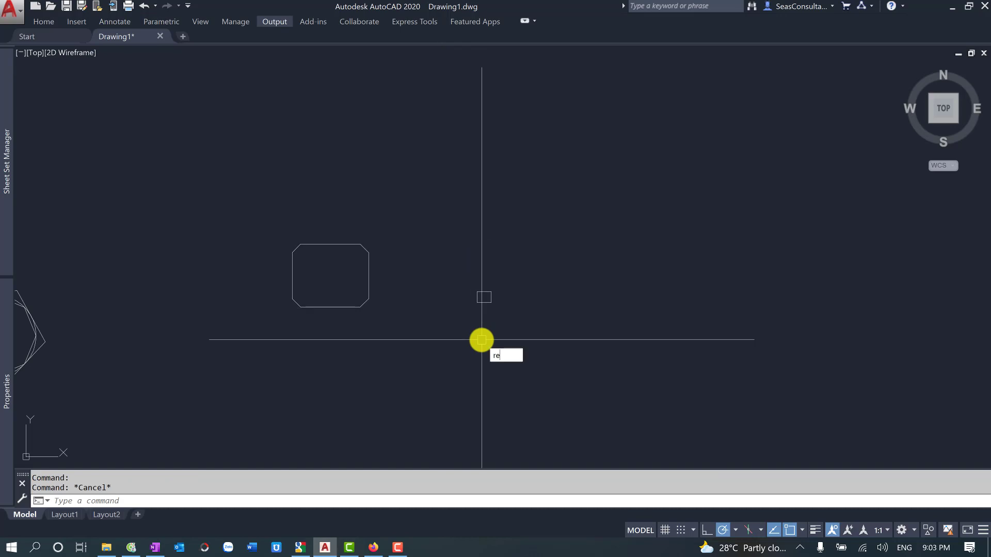
type("c")
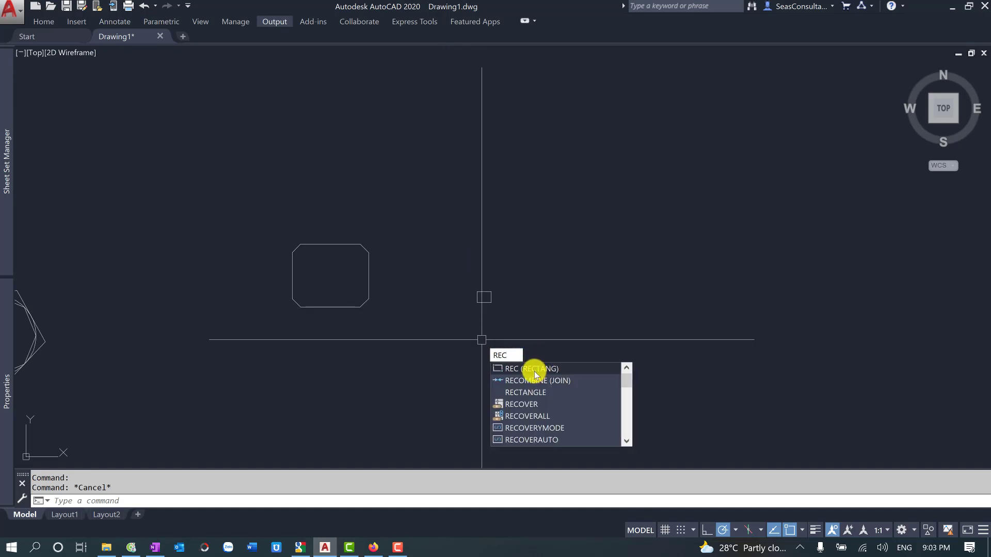
left_click(535, 374)
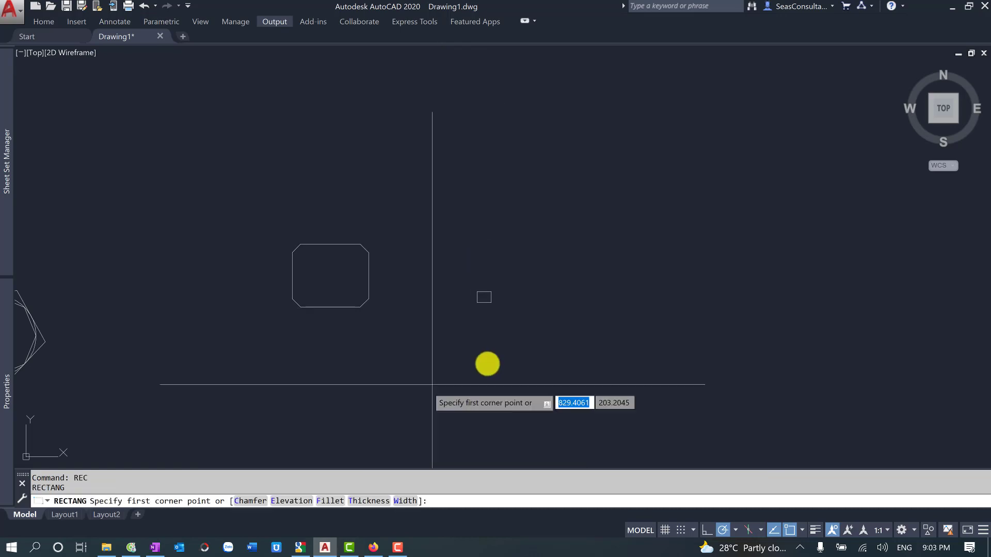
left_click(488, 364)
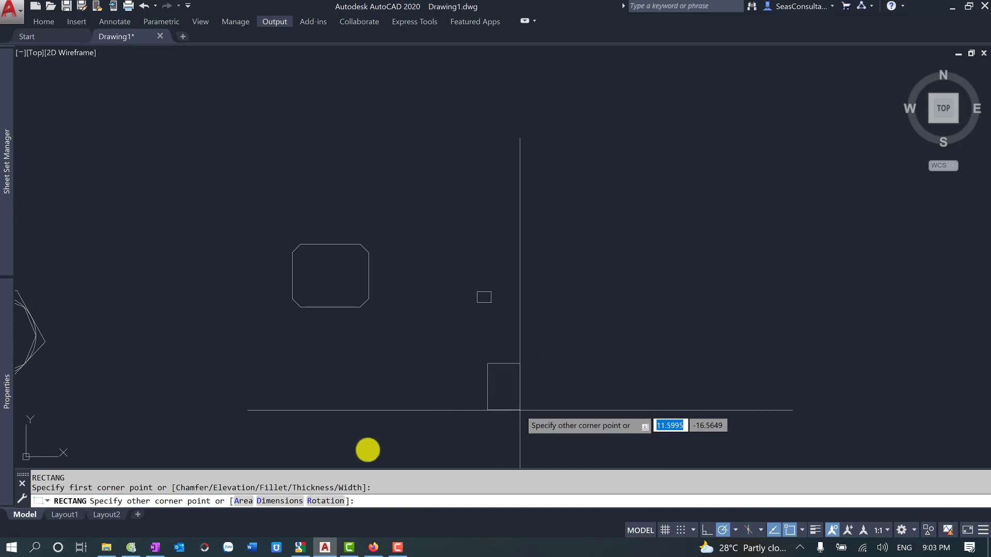
left_click(242, 501)
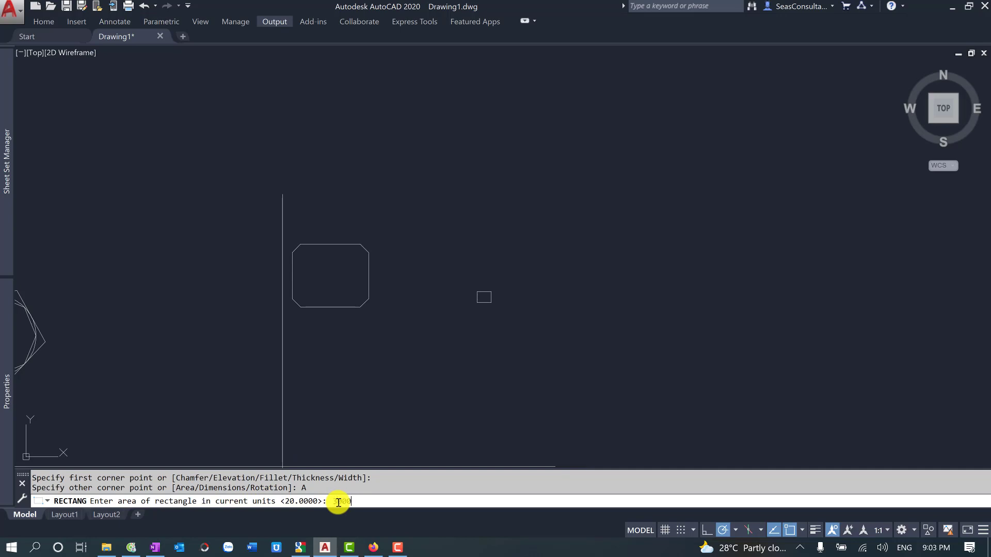
key("Return")
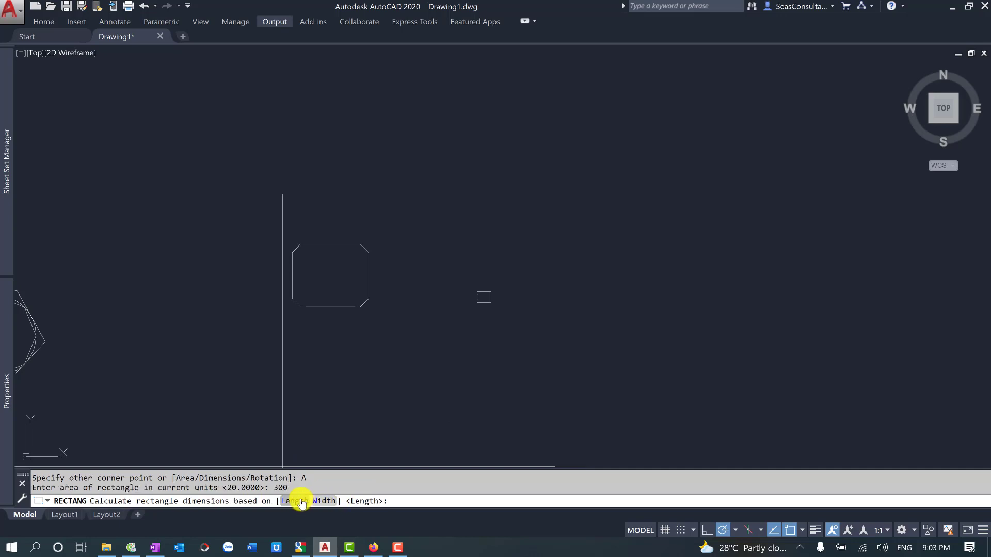
type("L")
key("Return")
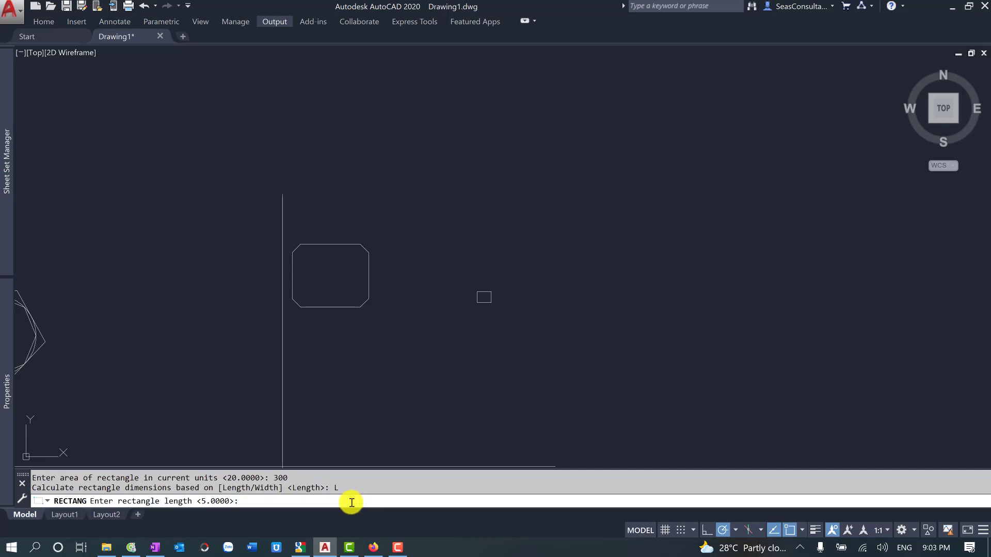
type("0")
key("Return")
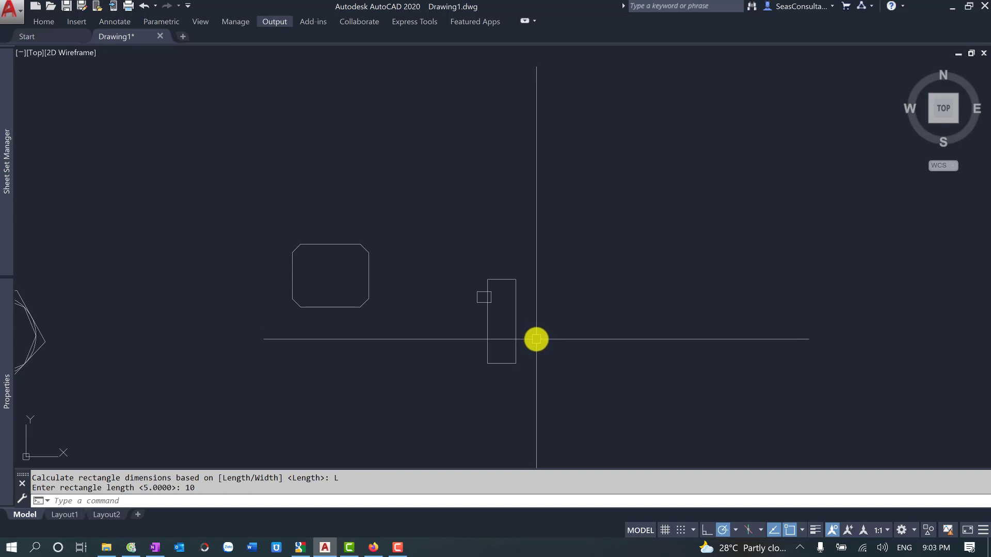
Start MOVE and begin a selection window around the tall rectangle
type("m")
key("Return")
left_click(536, 335)
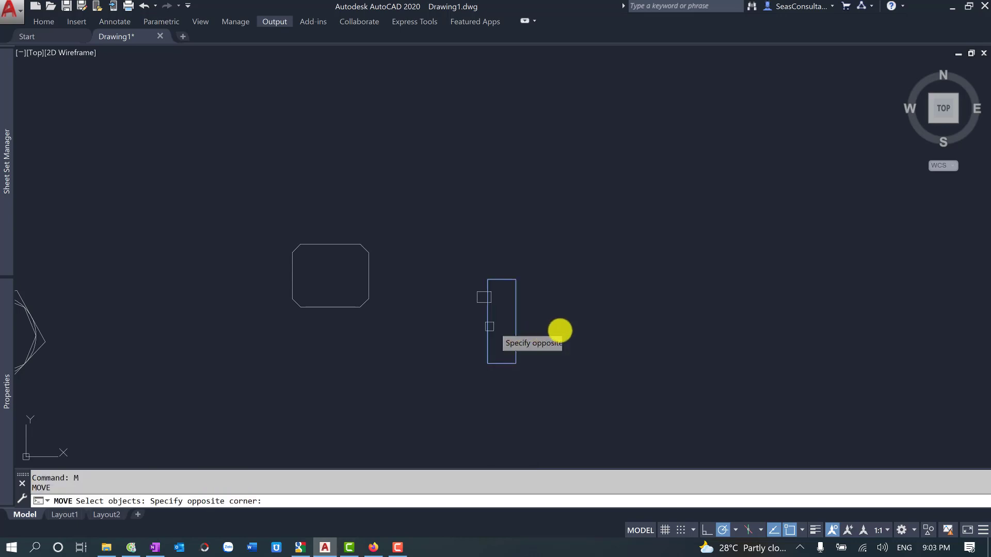
Move the tall rectangle up and to the right, then pan the view slightly
left_click(490, 328)
key("Return")
left_click(562, 329)
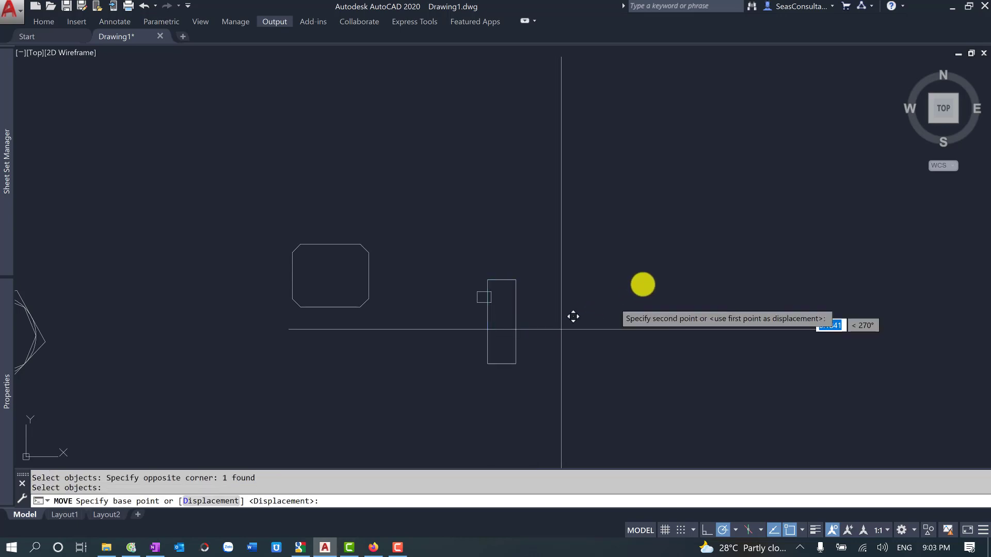
left_click(643, 285)
key("Escape")
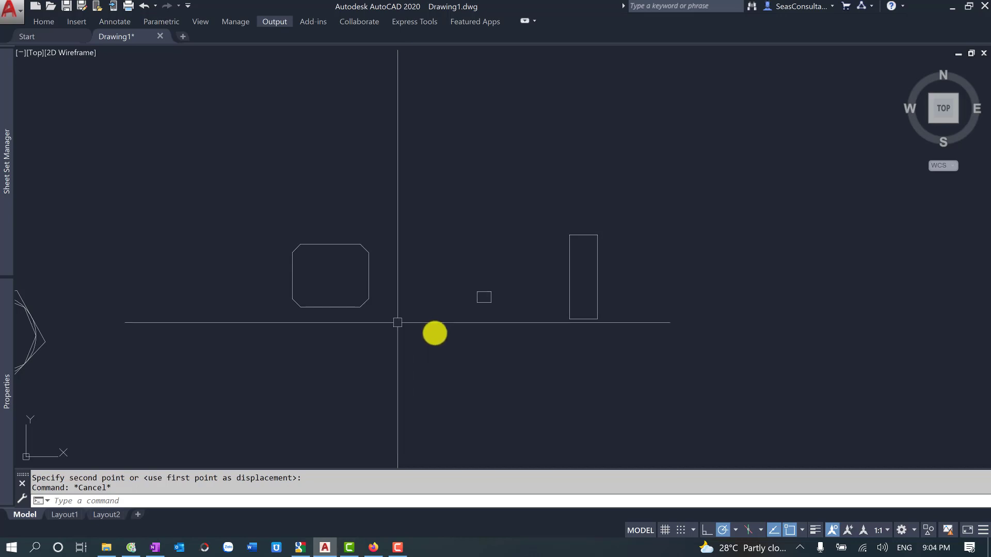
middle_click_drag(434, 330, 386, 326)
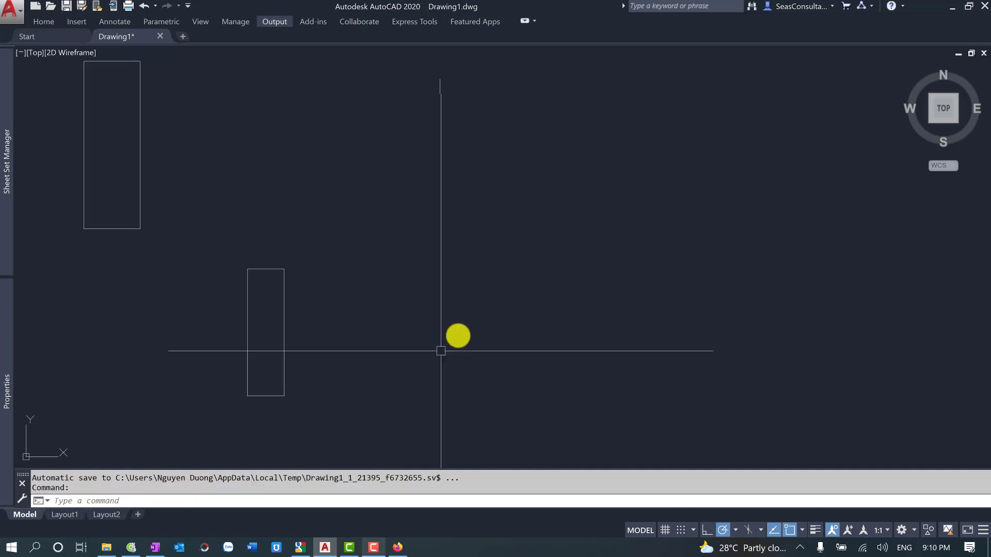
middle_click_drag(452, 313, 475, 320)
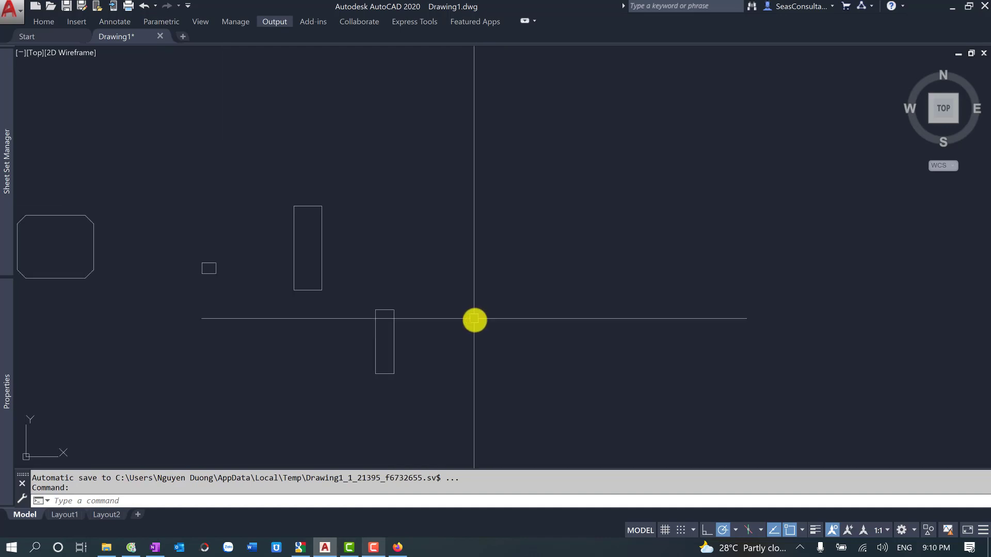
Draw a rectangle with 3-unit filleted corners and pan to show all shapes
type("rec")
key("Return")
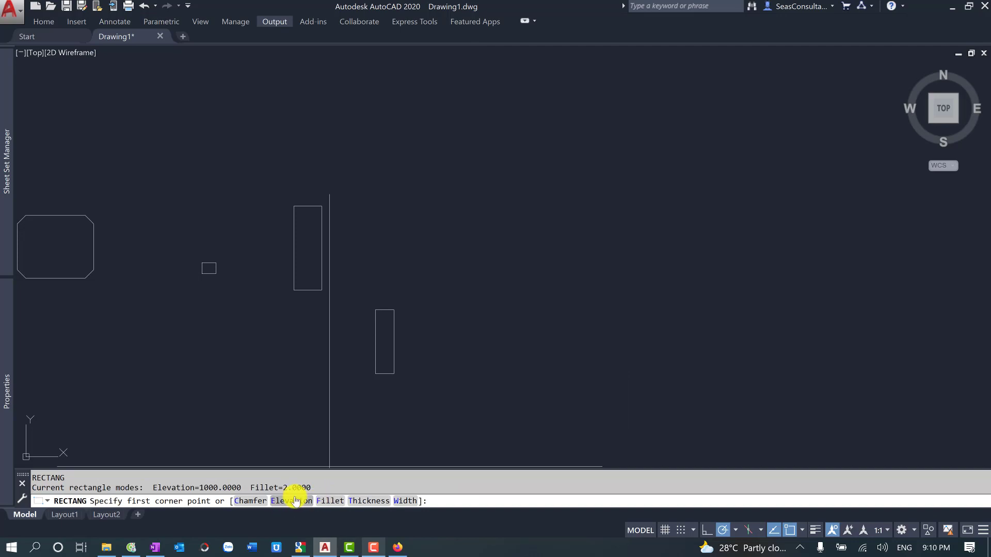
left_click(330, 500)
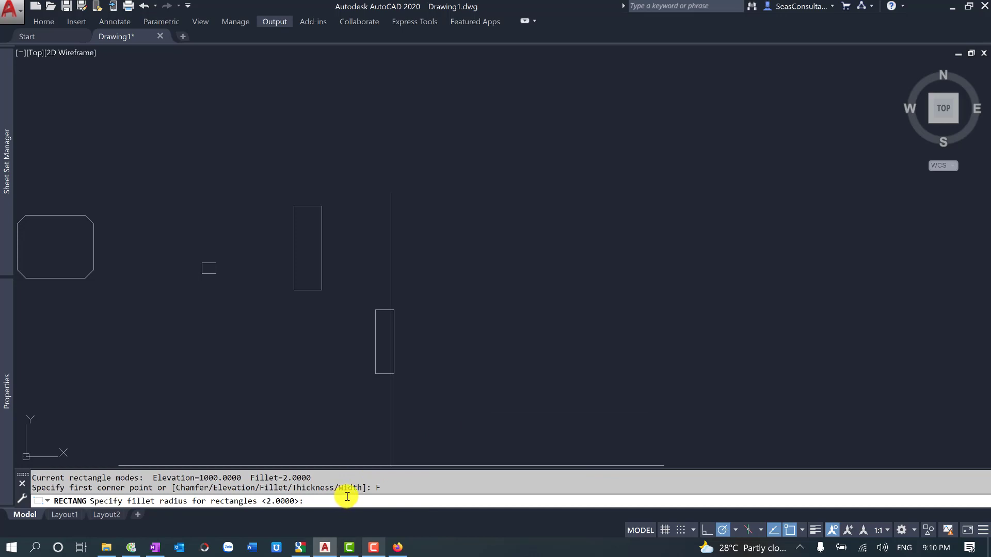
type("3")
key("Return")
left_click(511, 373)
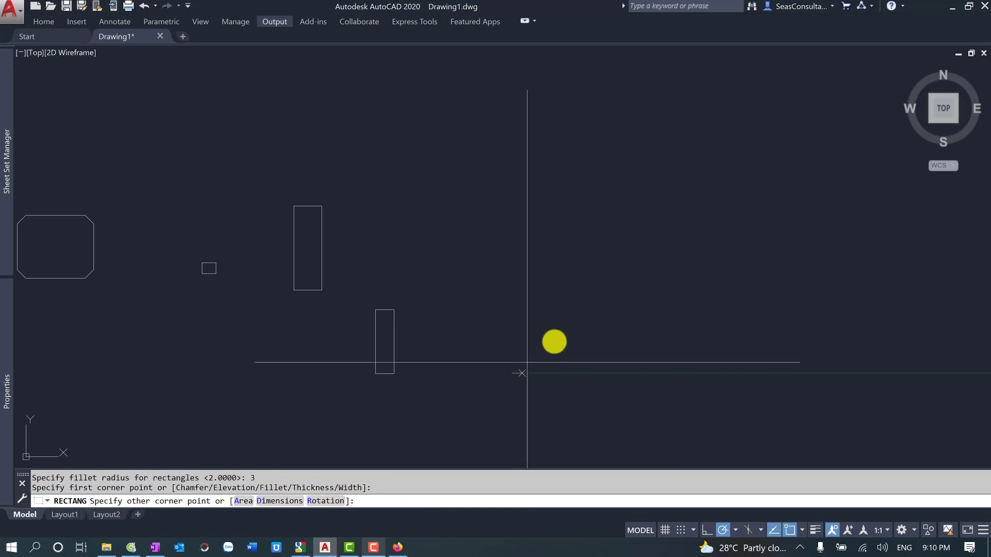
left_click(621, 273)
scroll(598, 305, "up", 3)
middle_click_drag(598, 304, 586, 252)
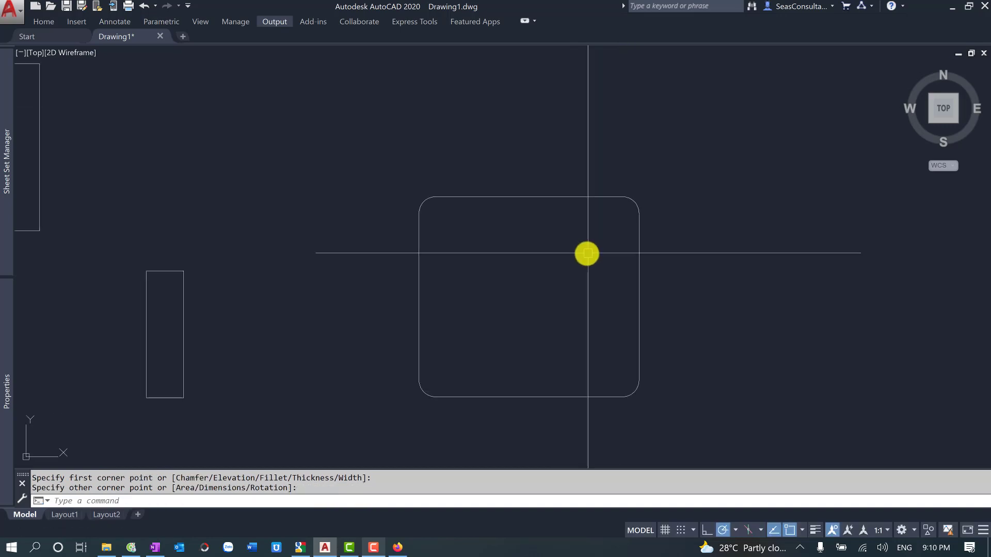
scroll(515, 333, "down", 5)
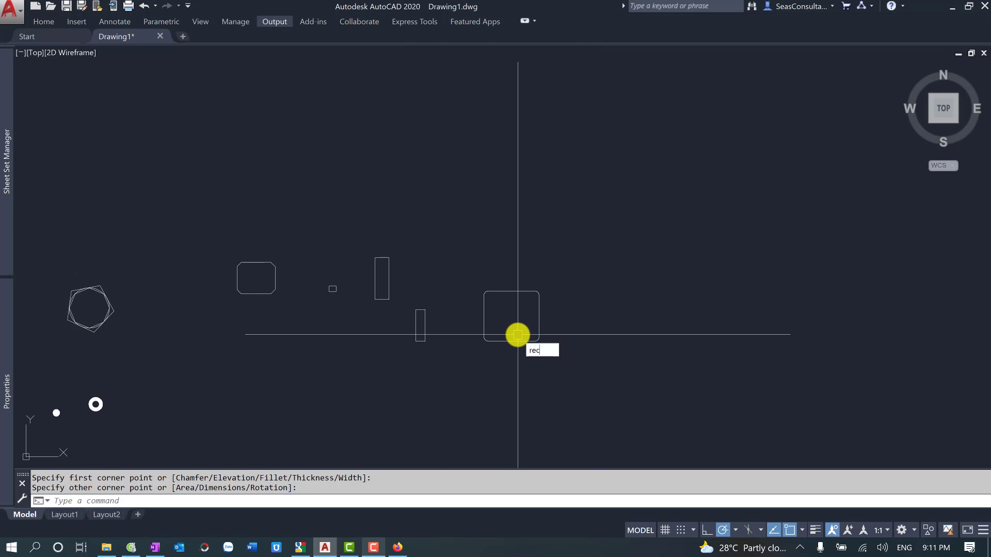
Draw a rectangle with line width 3 to the right of the earlier shapes
left_click(550, 368)
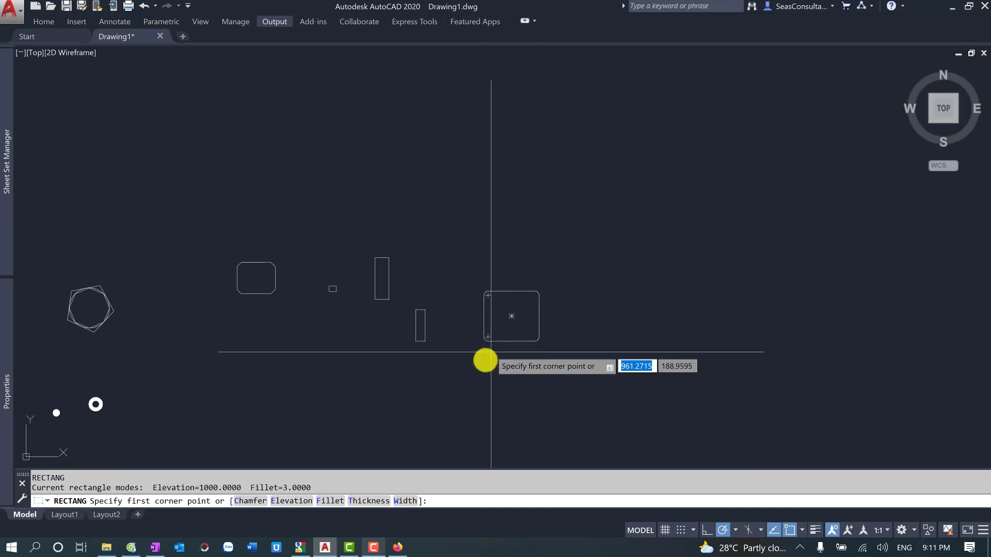
left_click(409, 503)
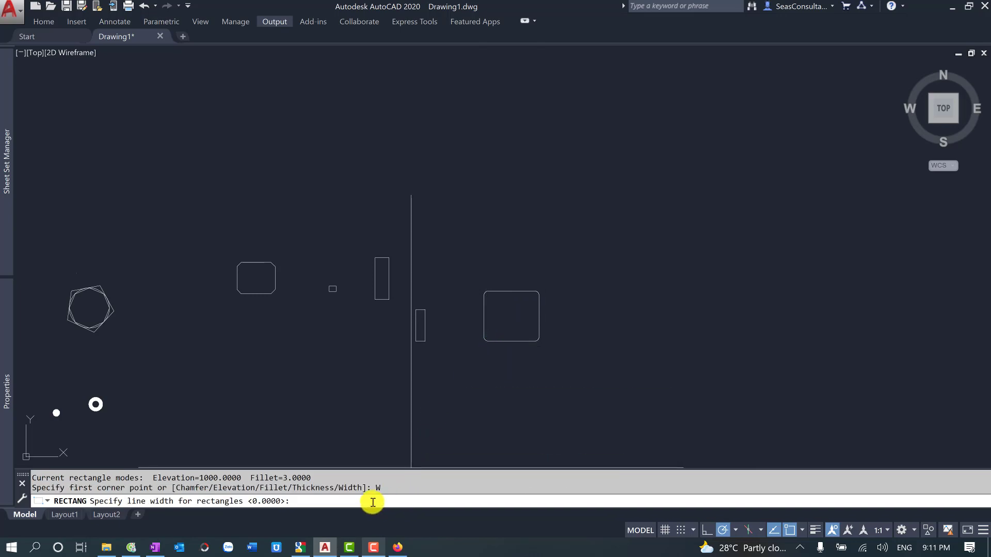
type("3")
key("Return")
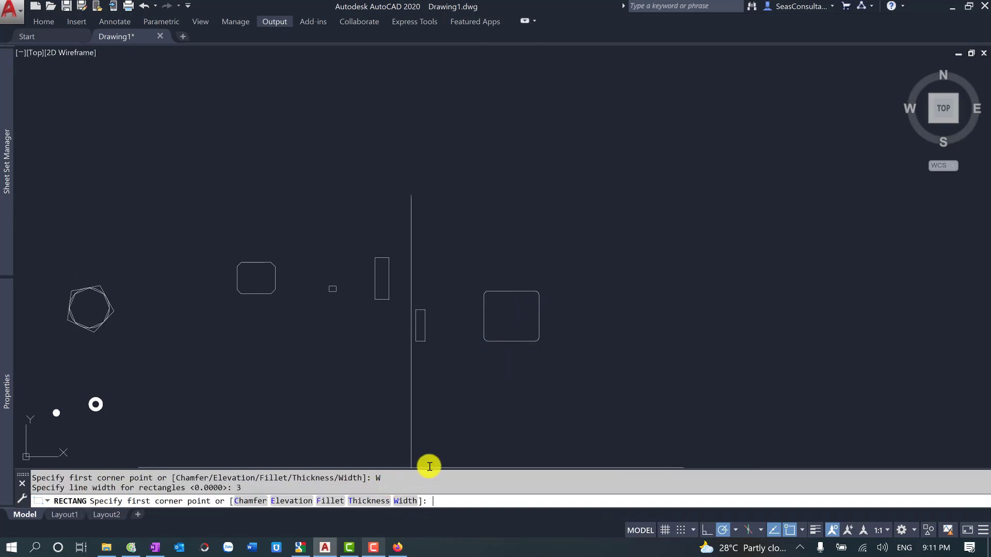
left_click(607, 321)
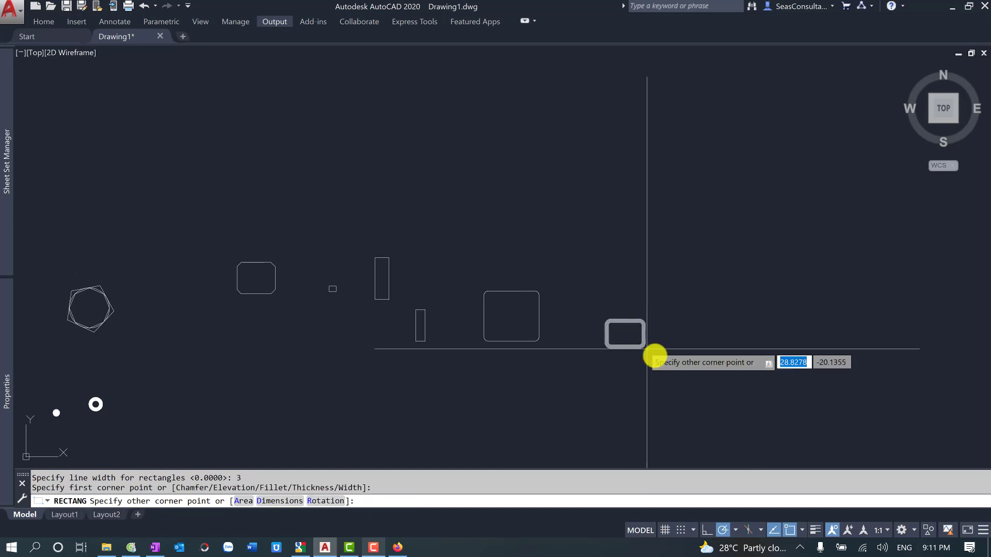
middle_click_drag(631, 387, 466, 345)
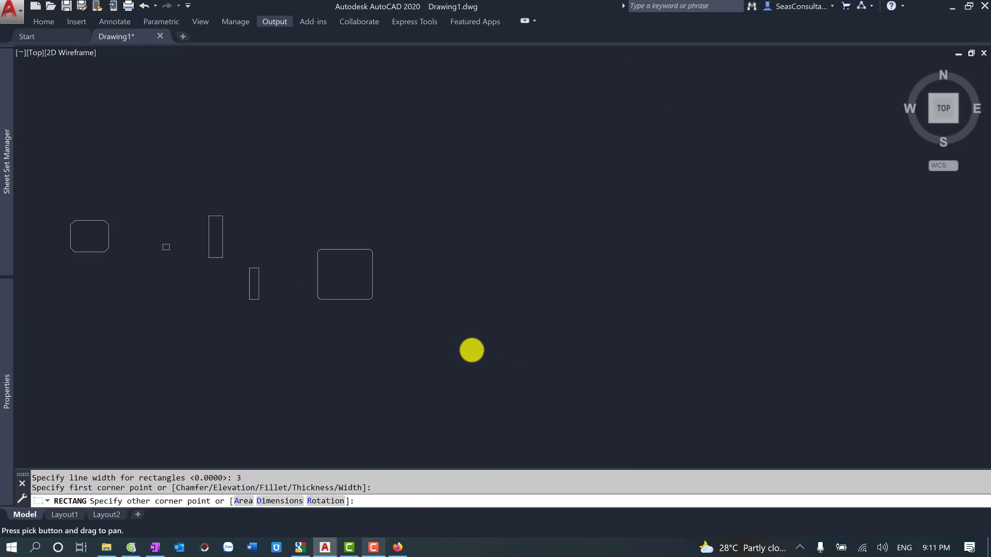
left_click(524, 360)
middle_click_drag(524, 360, 467, 356)
scroll(411, 312, "up", 3)
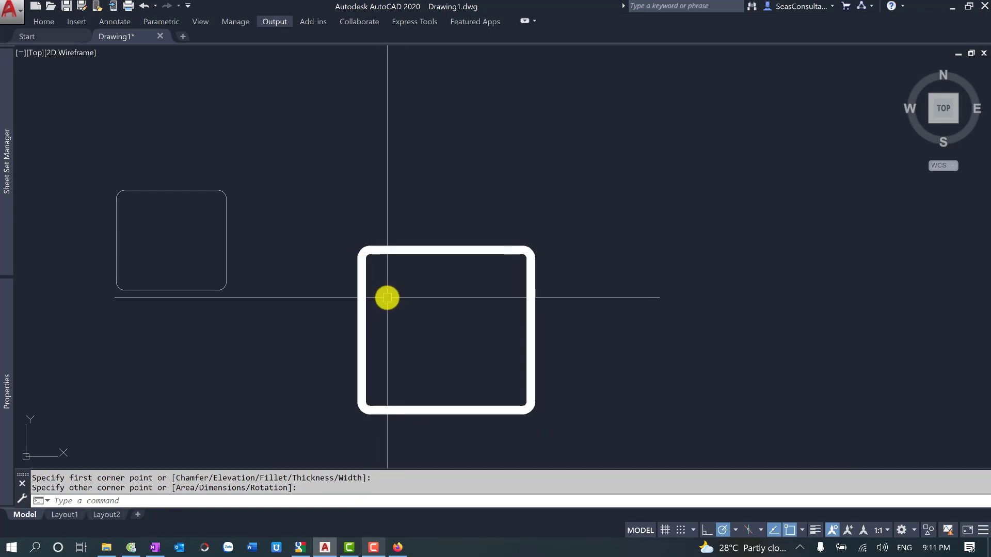
scroll(420, 341, "down", 3)
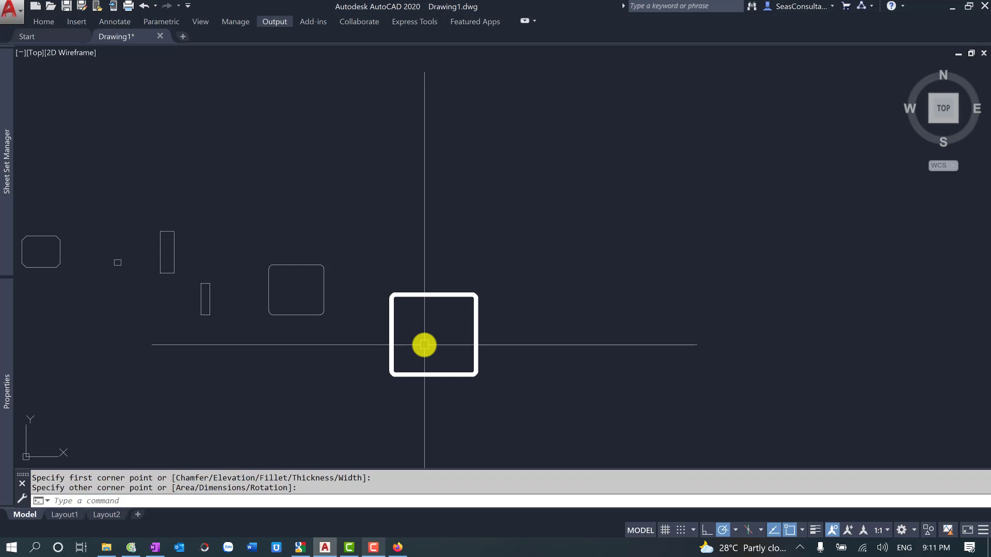
Cancel the unfinished rectangle and restart the RECTANG command
key("Escape")
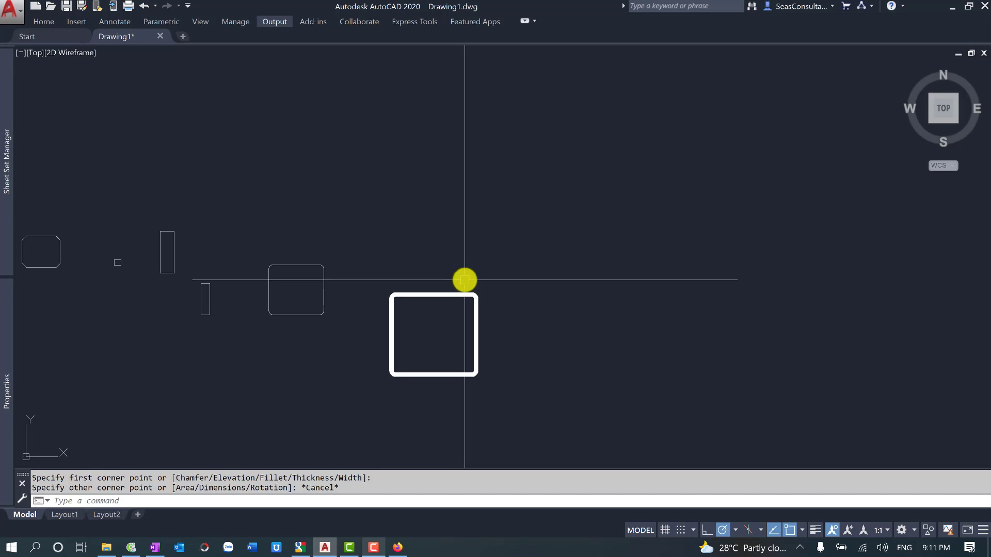
type("REc")
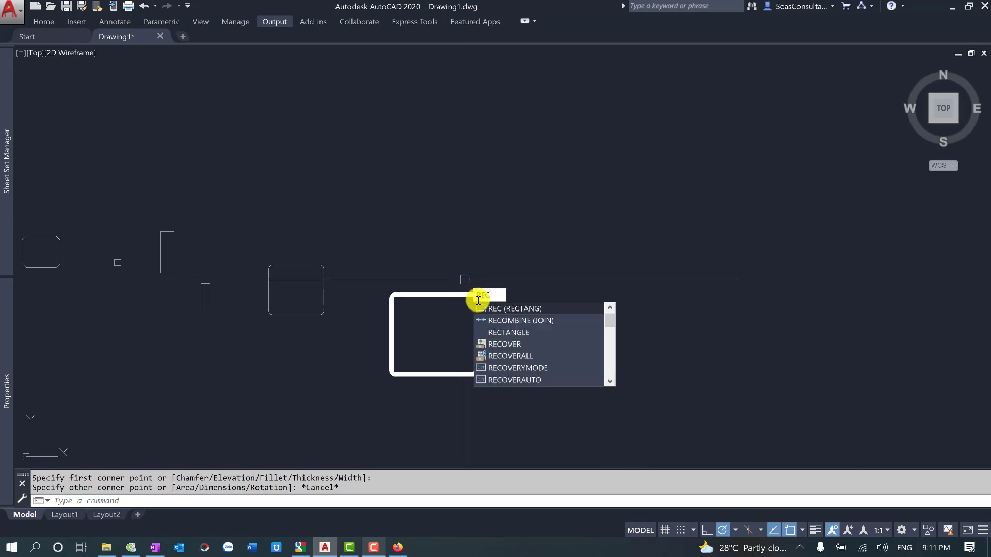
key("Return")
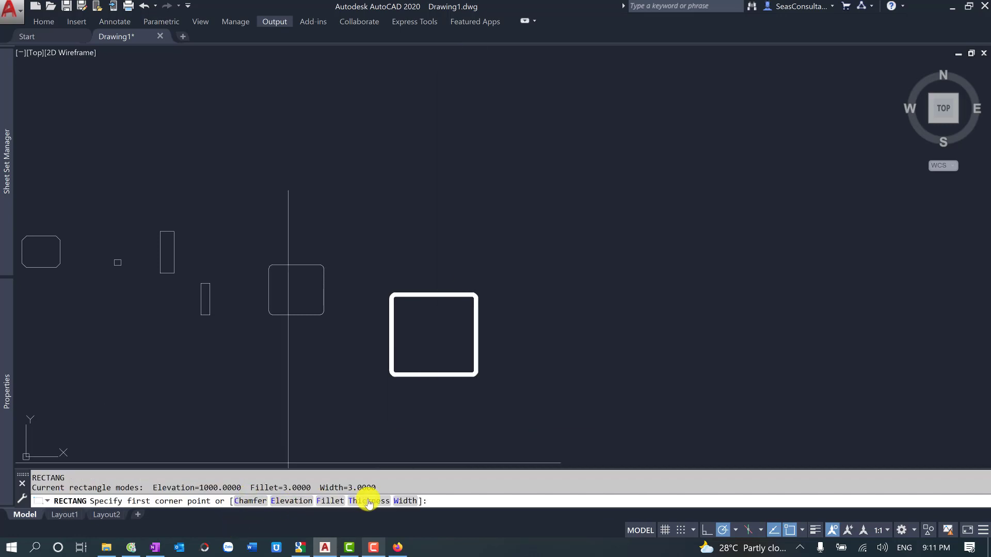
Reset the rectangle line width to 0 and fillet radius to 0
left_click(403, 502)
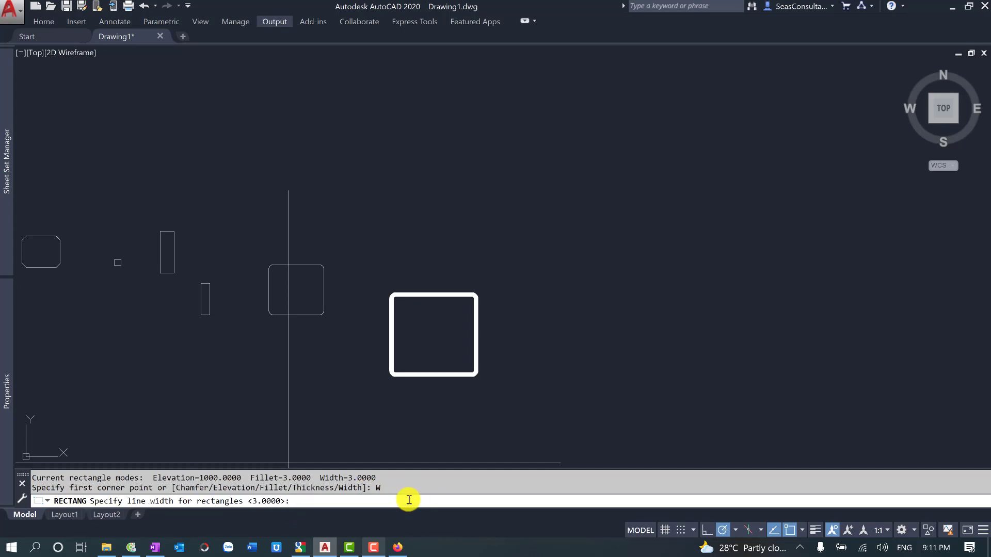
type("0")
key("Return")
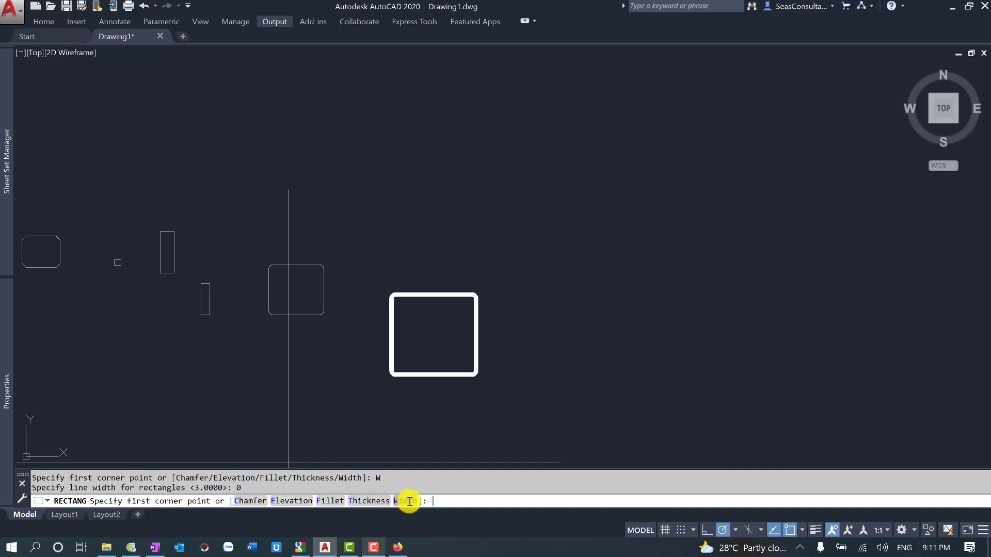
left_click(336, 502)
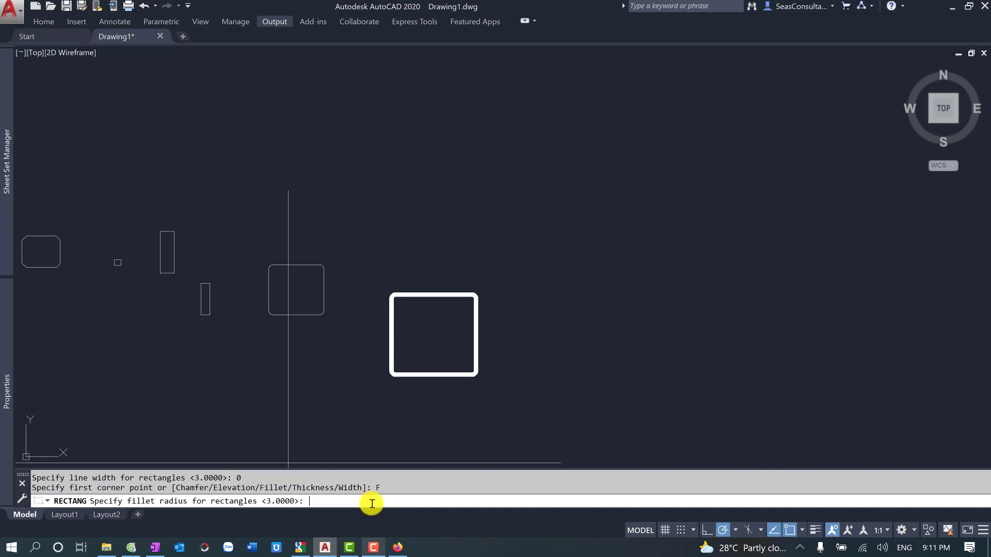
type("0")
key("Return")
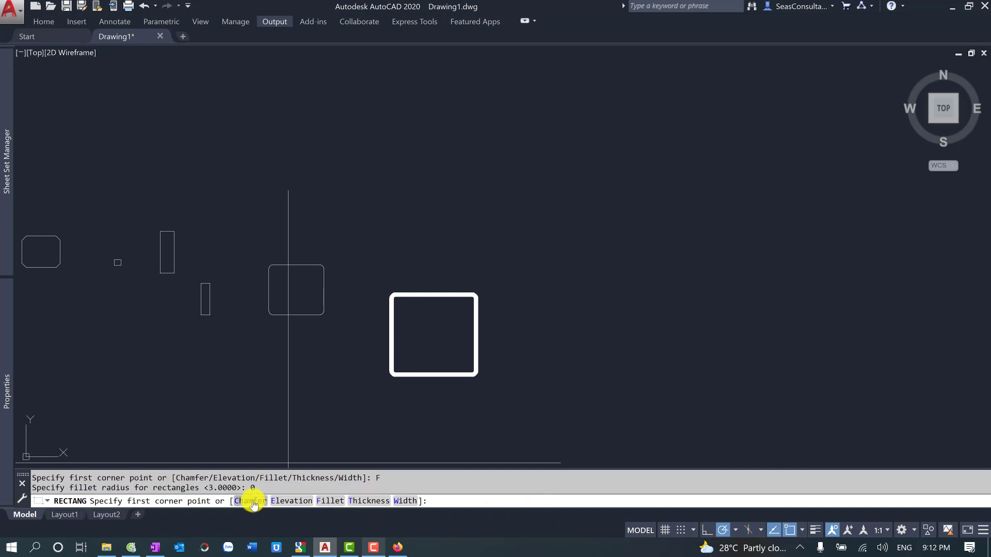
Place a rectangle tilted with the Rotation option, then pan the view left
left_click(552, 256)
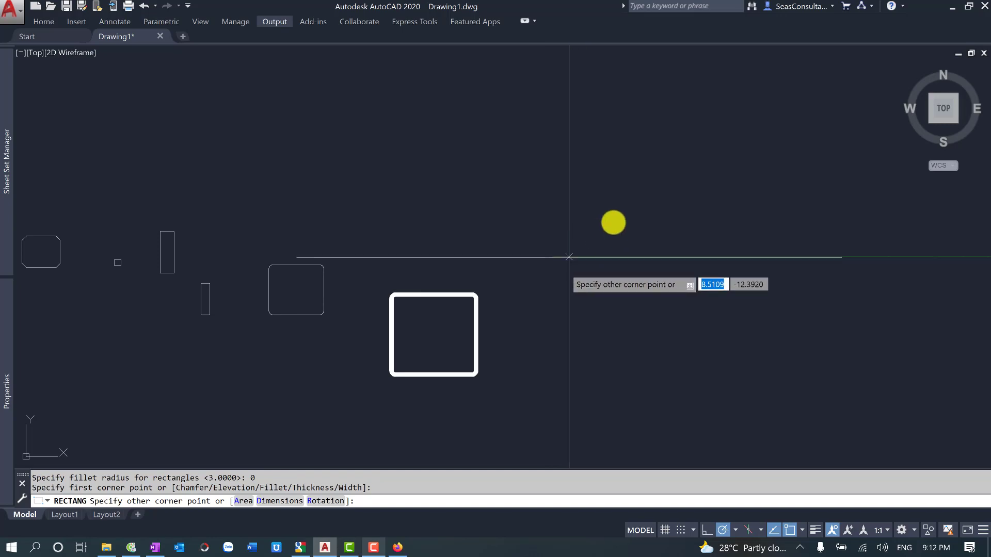
left_click(327, 501)
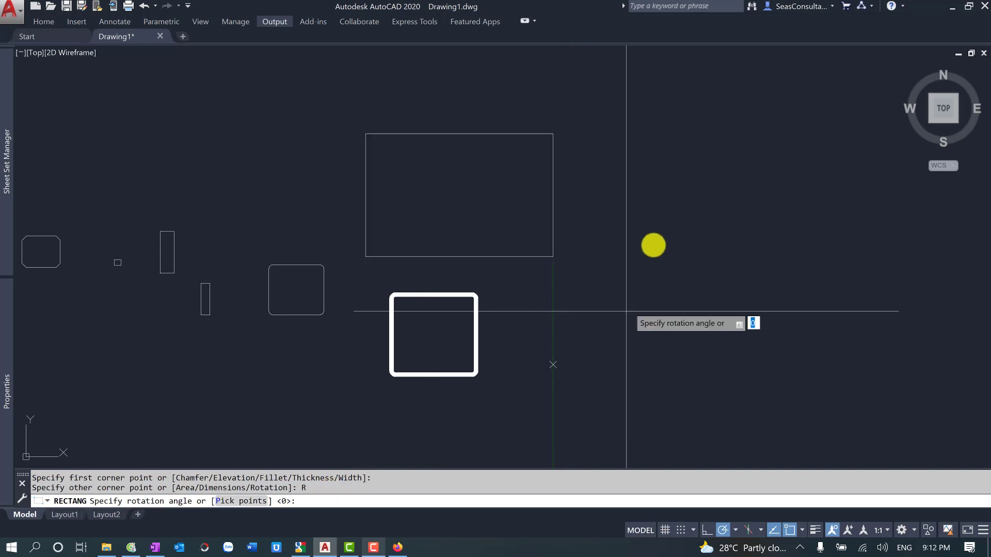
left_click(468, 191)
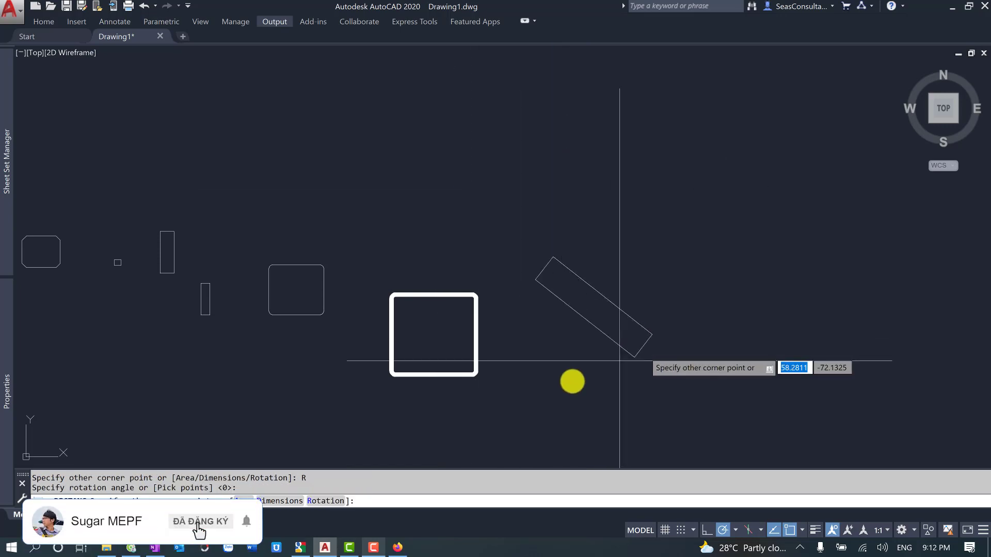
left_click(508, 445)
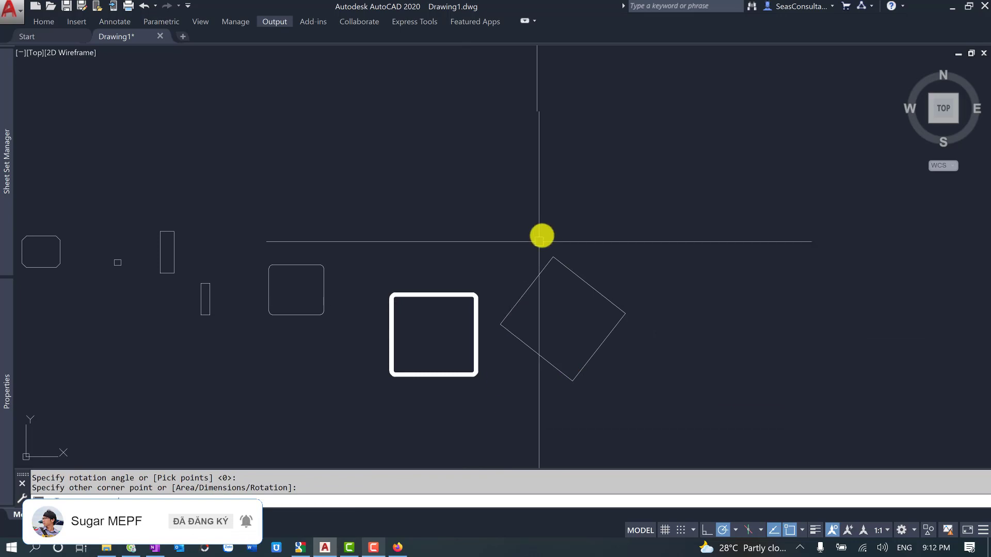
middle_click_drag(523, 243, 459, 239)
middle_click_drag(531, 245, 532, 245)
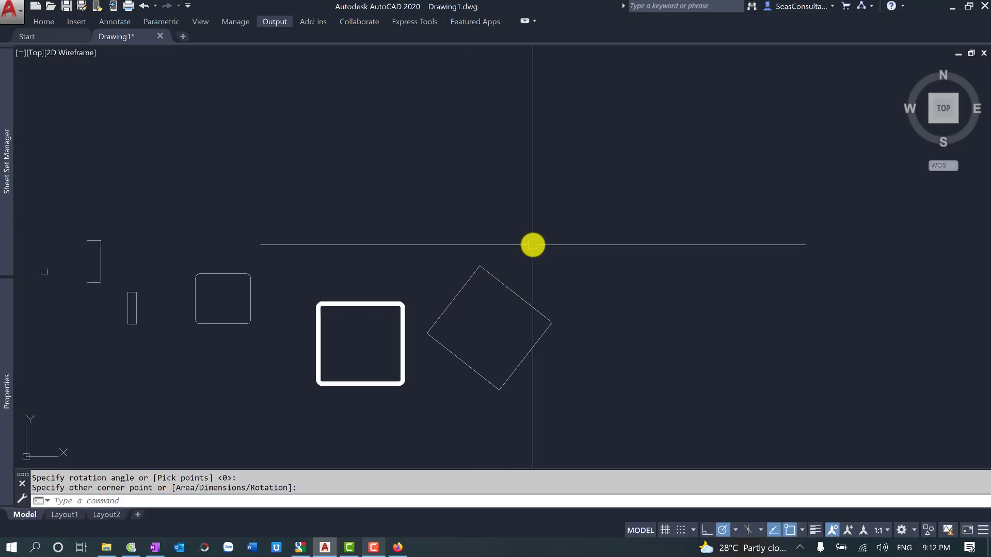
Start a rectangle above the tilted one and set its rotation to 0
type("re")
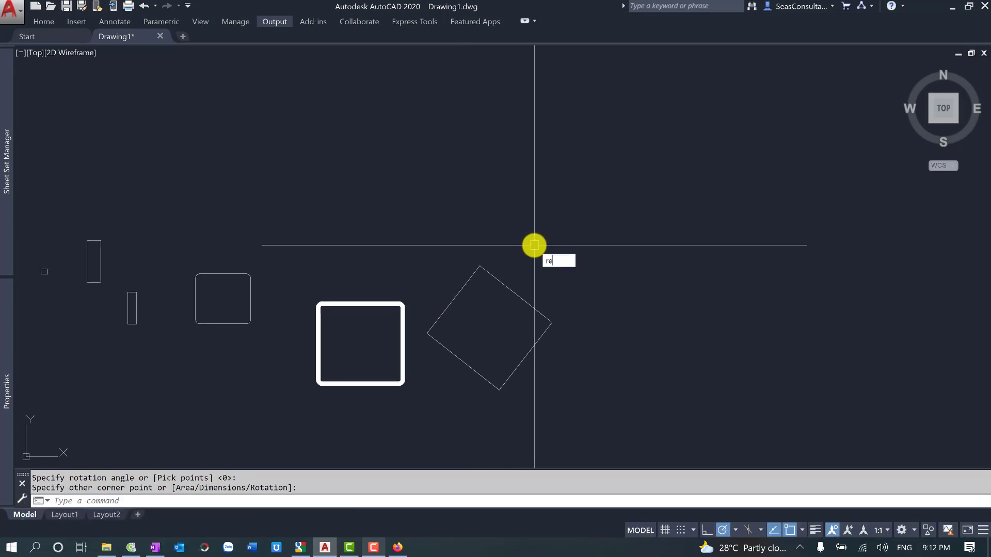
type("c")
key("Return")
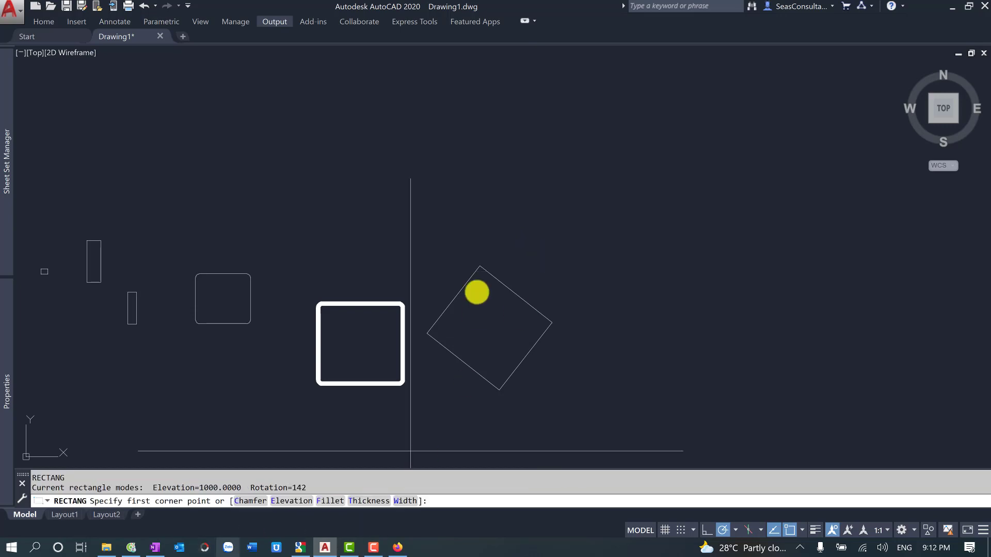
left_click(486, 184)
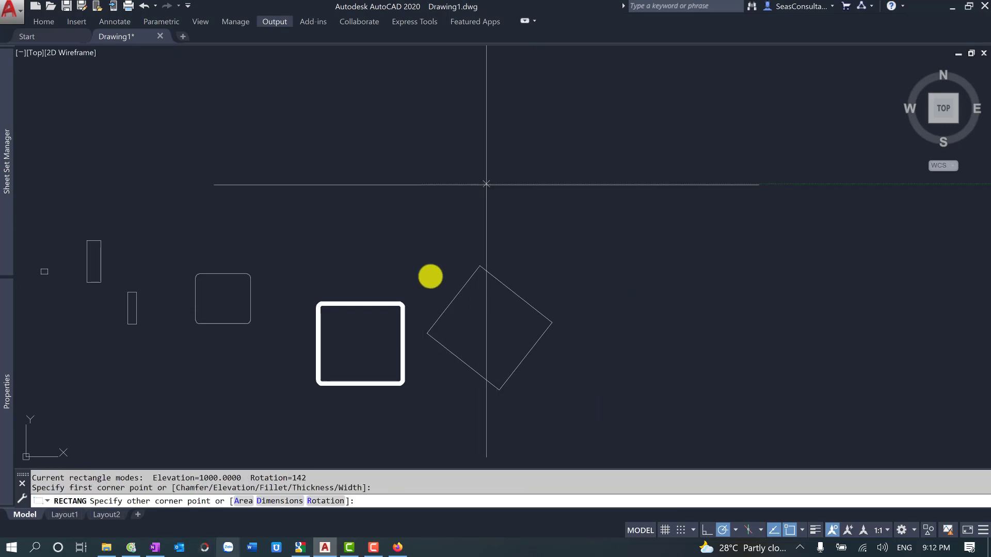
left_click(326, 500)
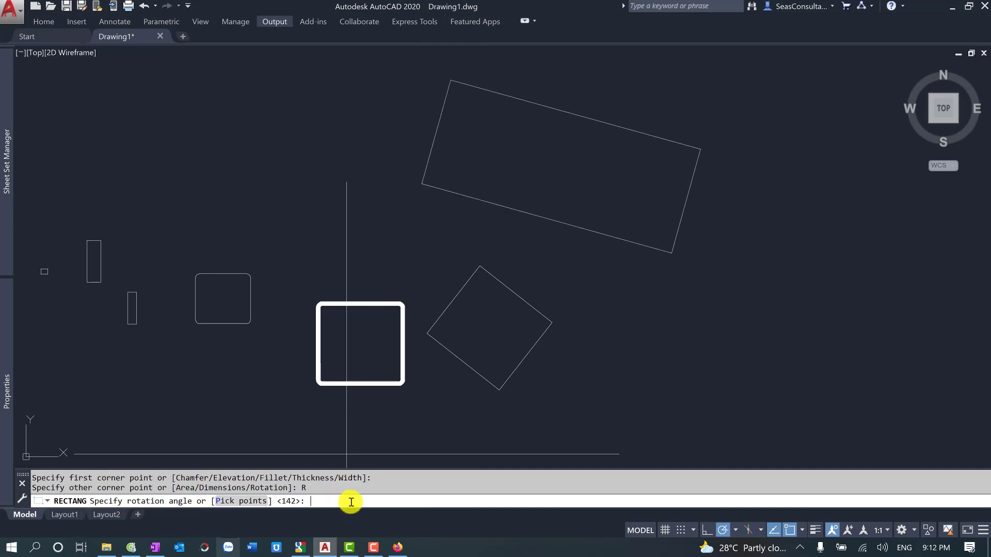
type("0")
key("Return")
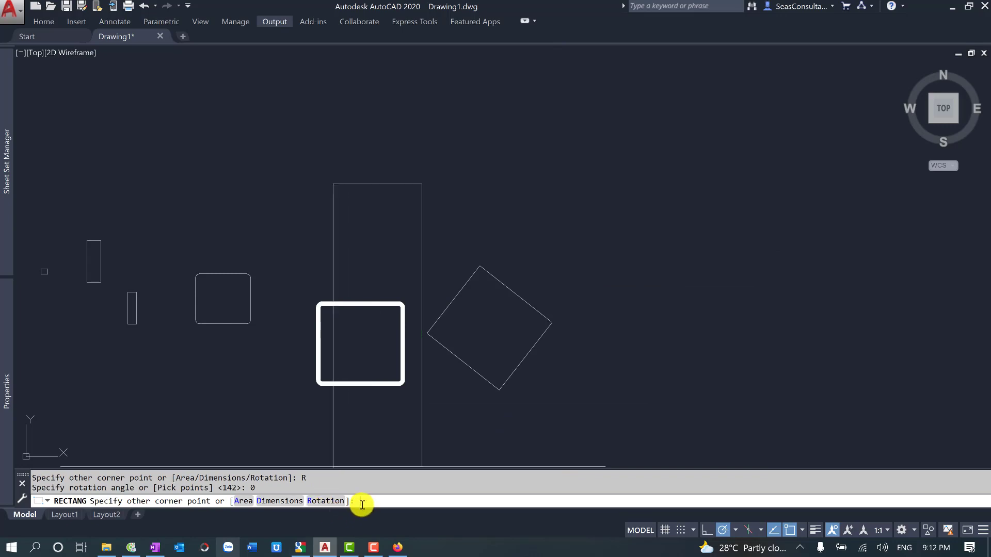
Try a 35-degree rotation, set it back to 0, and pan to make room
left_click(326, 501)
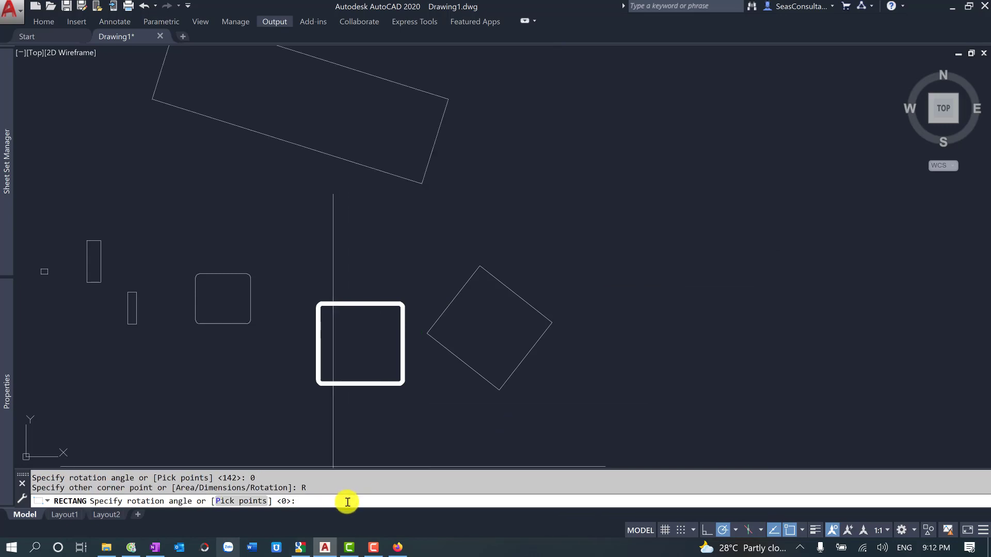
type("35")
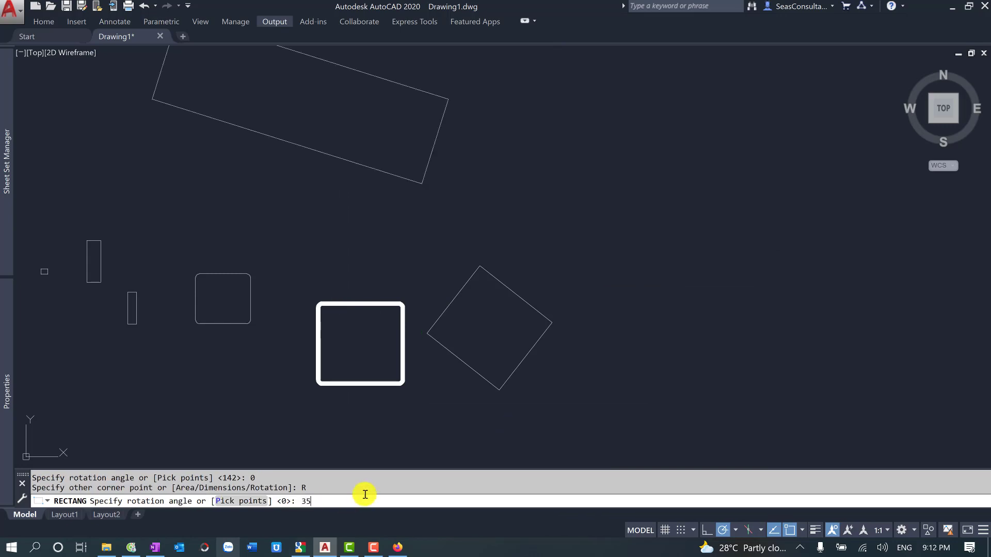
key("Return")
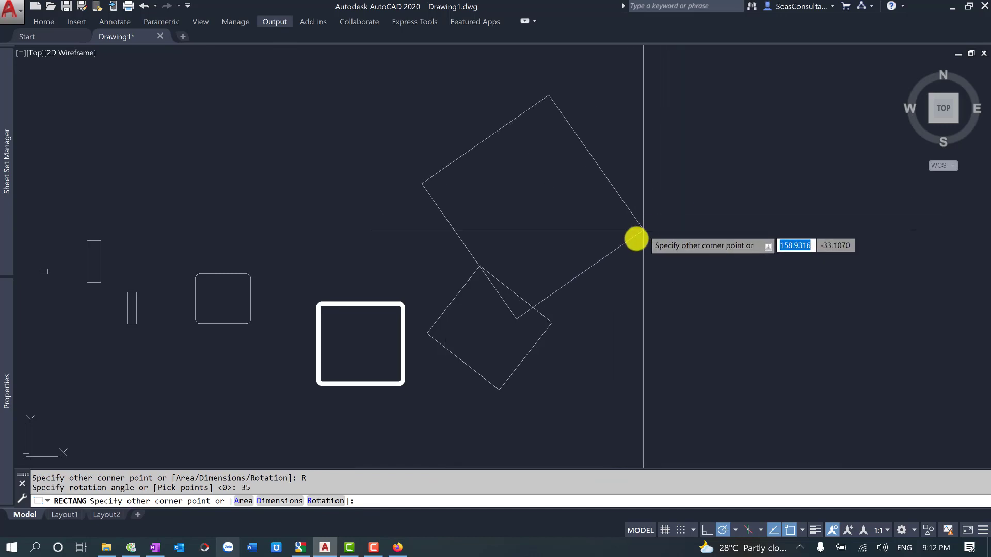
left_click(337, 502)
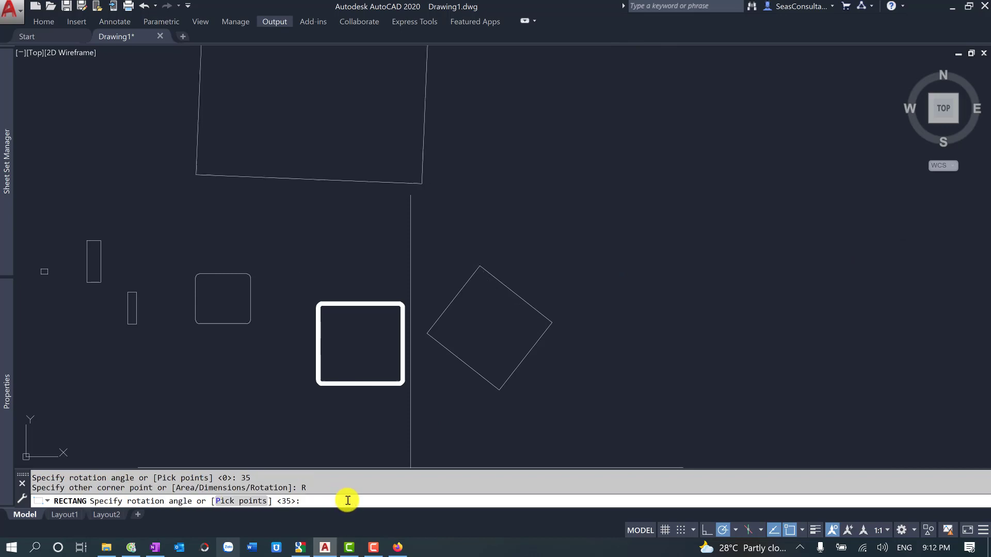
type("0")
key("Return")
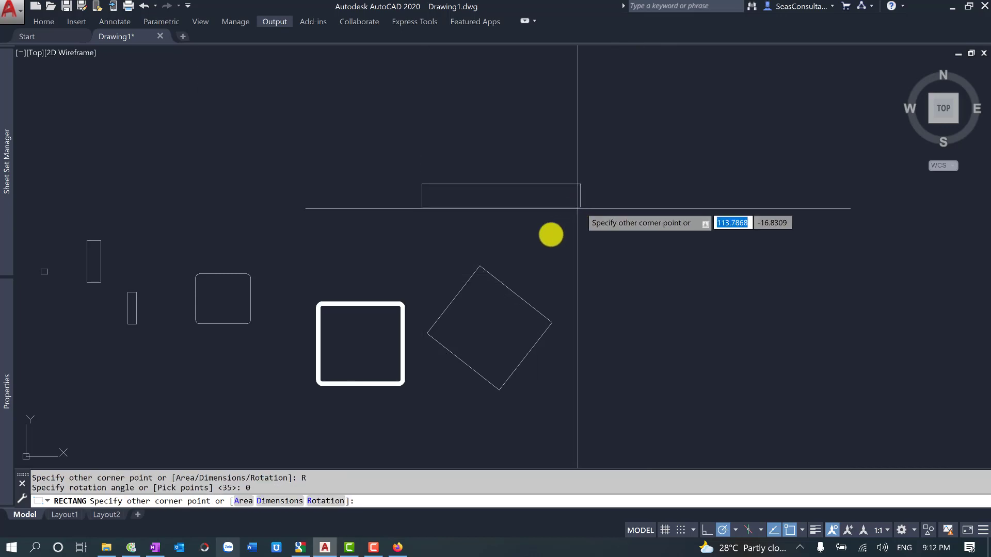
middle_click_drag(268, 306, 412, 354)
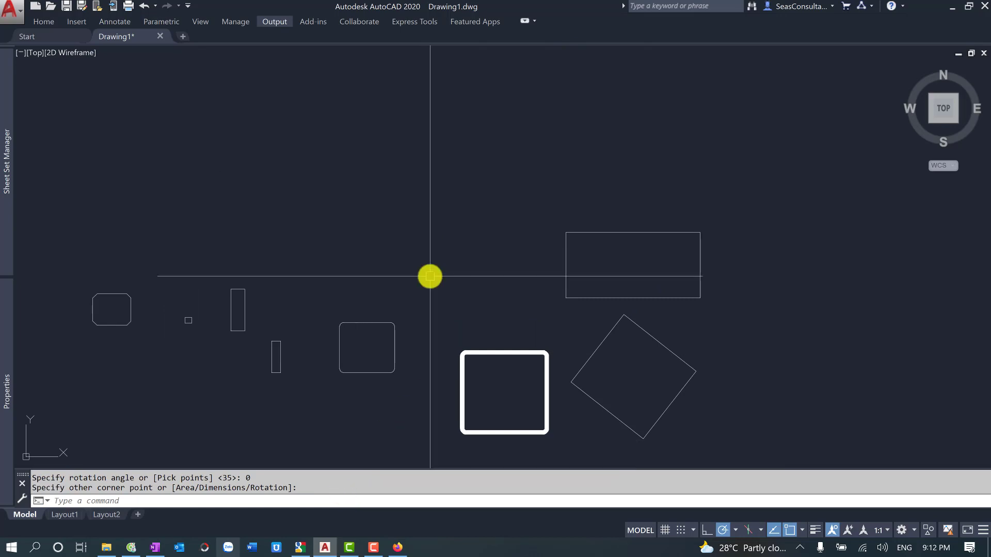
Start a new rectangle and pick its first corner above the other shapes
key("Escape")
type("rec")
key("Return")
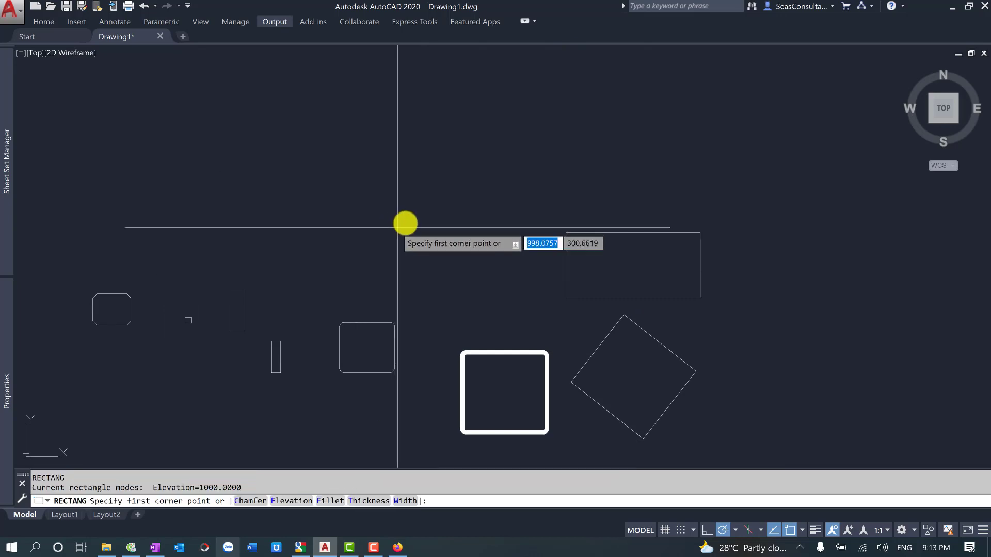
left_click(404, 205)
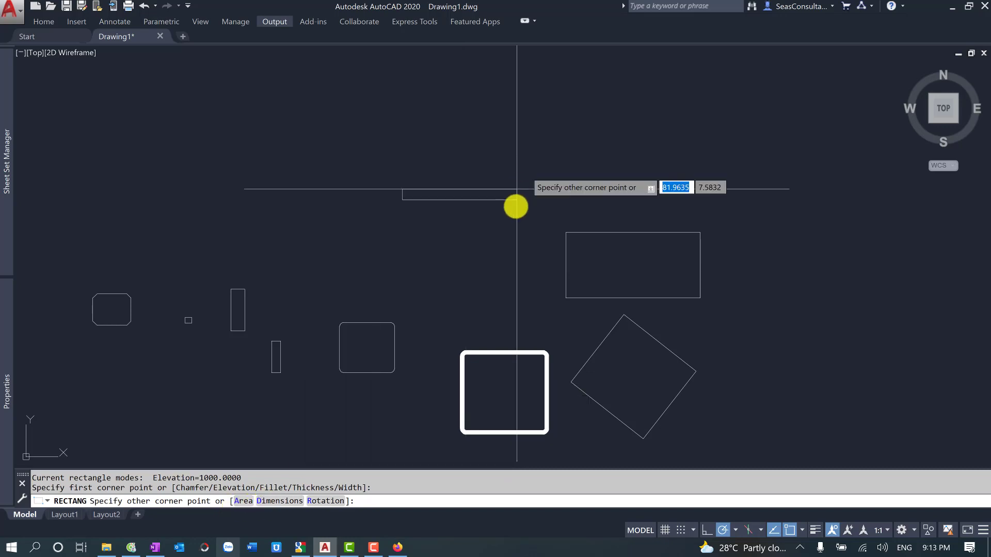
Size the rectangle with Dimensions: length 10, width 2, and zoom to check it
type("d")
key("Return")
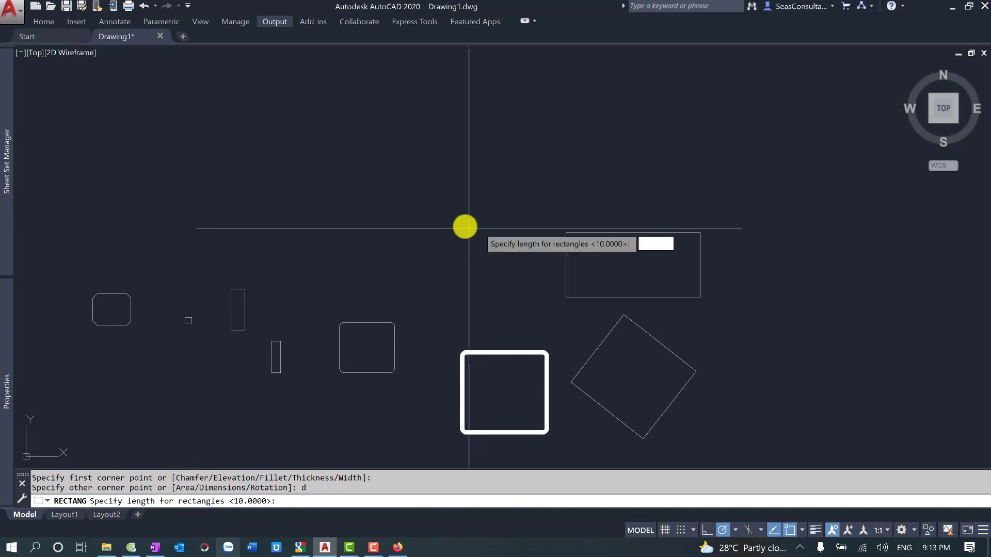
type("10")
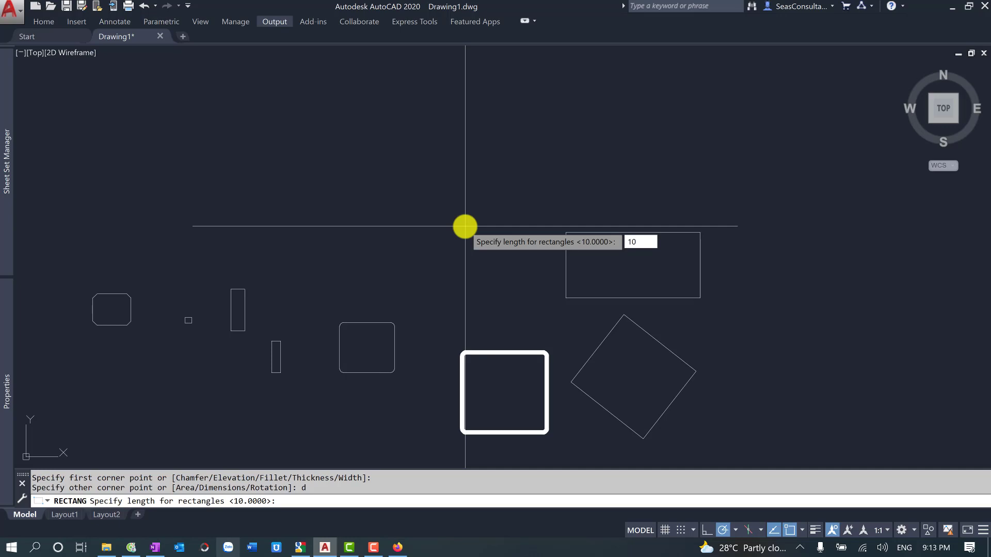
key("Return")
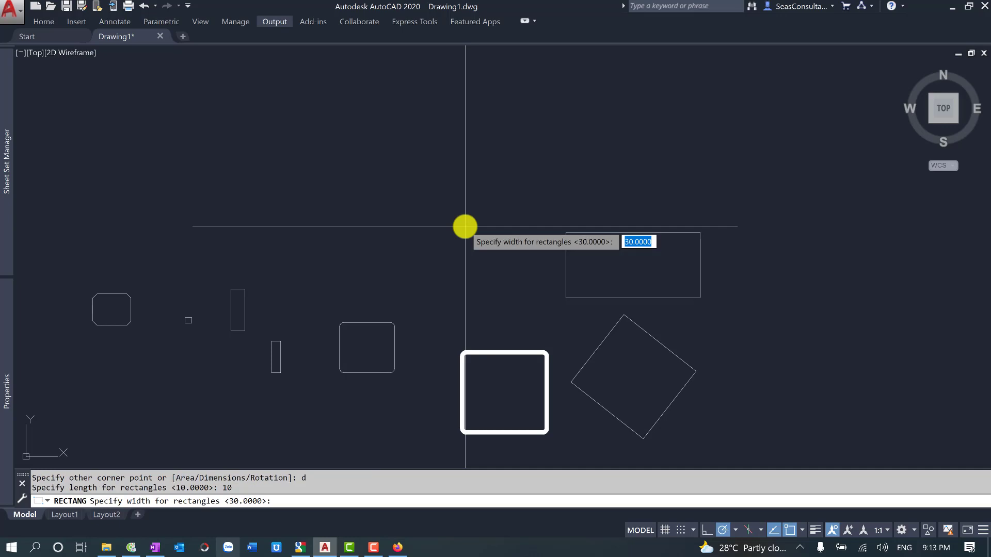
type("2")
key("Return")
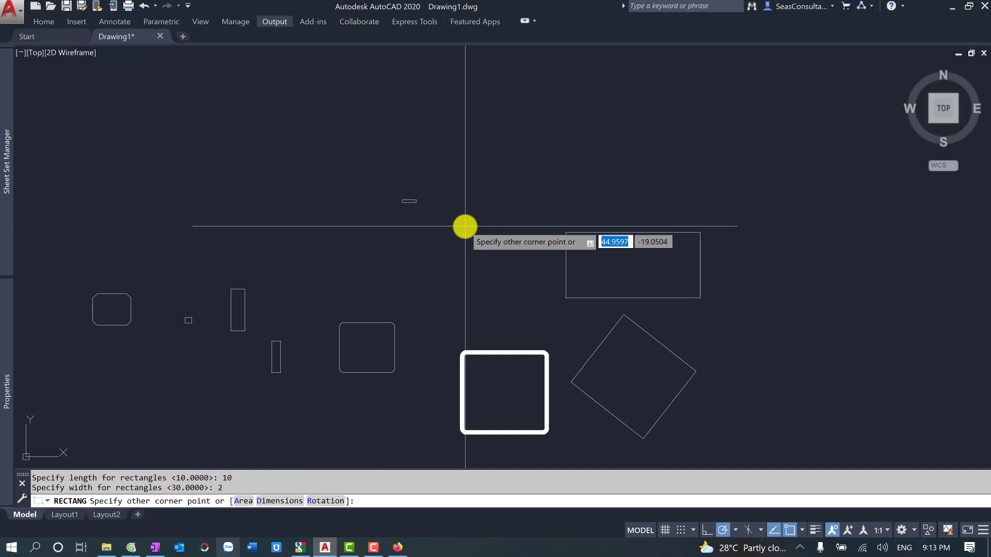
scroll(387, 196, "up", 5)
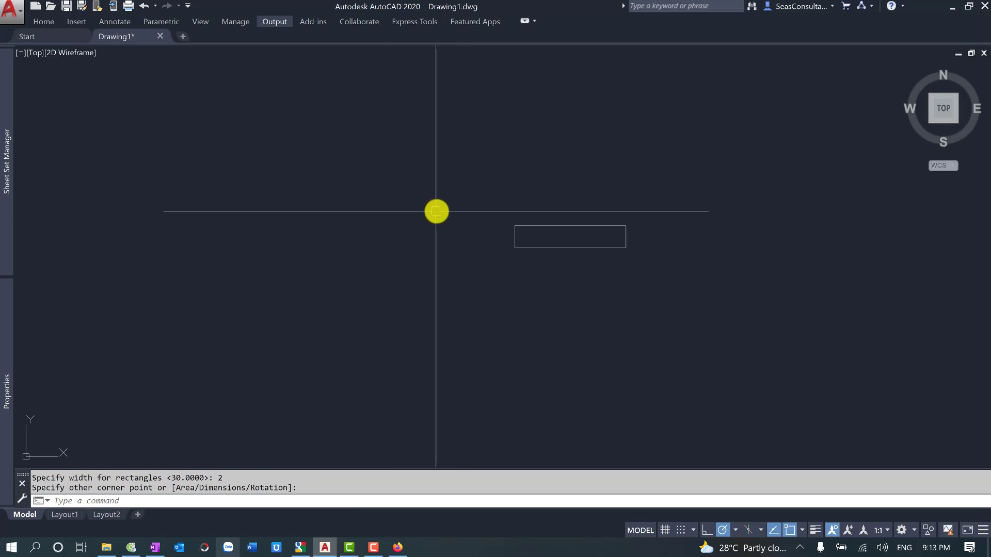
scroll(435, 210, "down", 2)
scroll(454, 237, "down", 2)
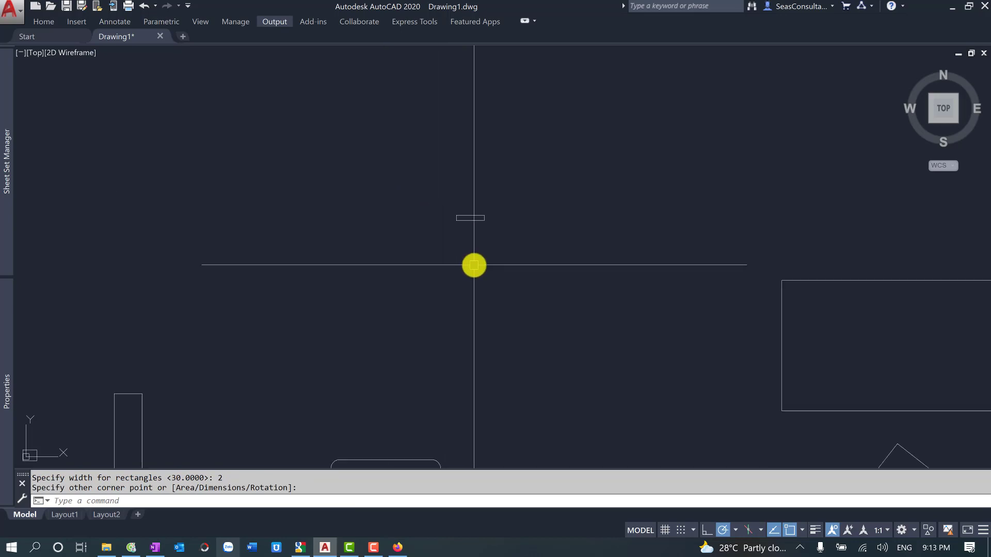
scroll(445, 267, "down", 3)
scroll(445, 269, "down", 3)
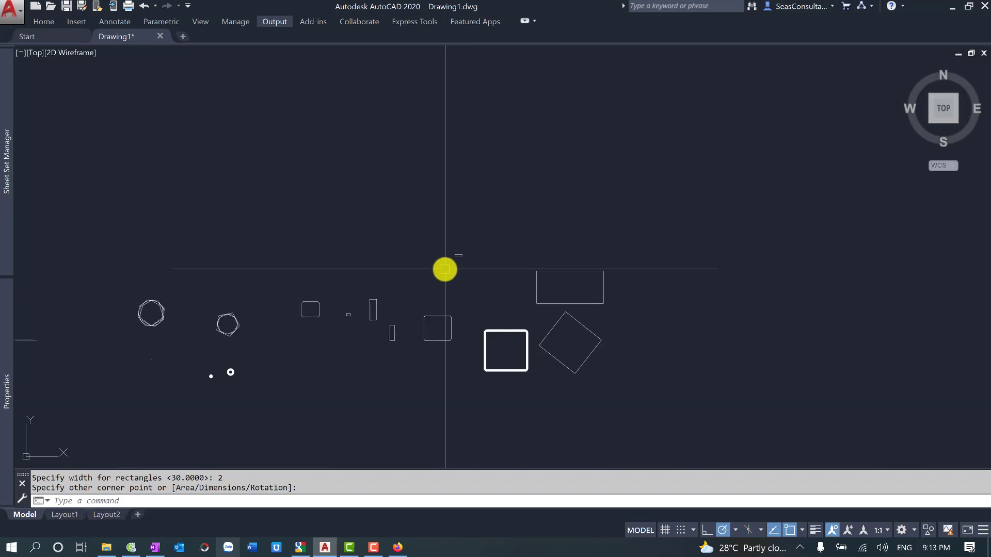
Draw a 20 × 10 rectangle with RECTANG's Dimensions option and centre it in view
type("REC")
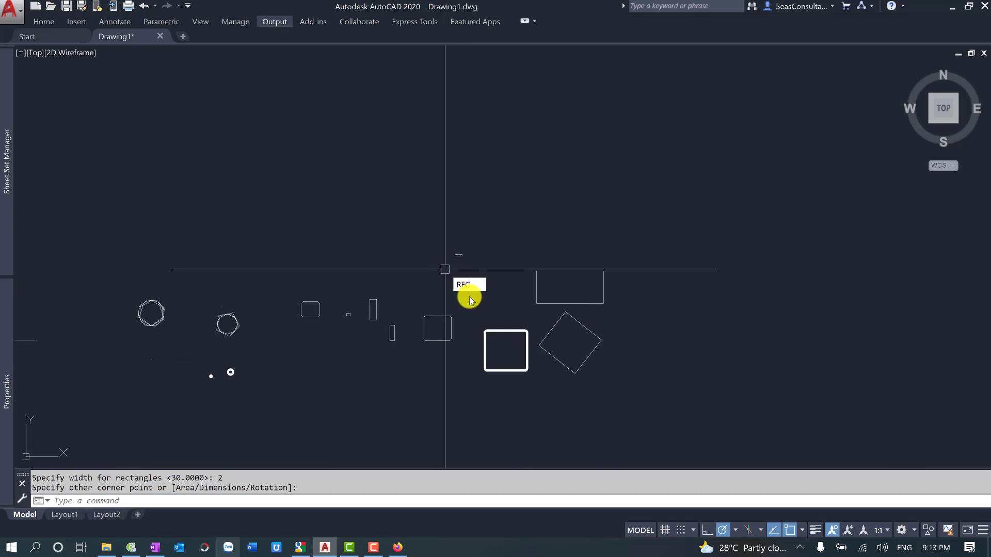
key("Return")
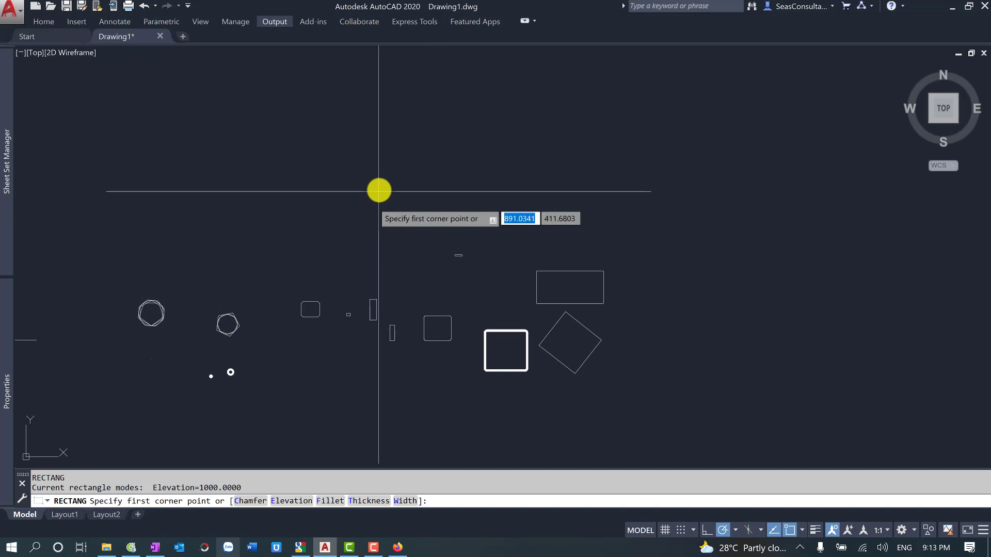
left_click(403, 220)
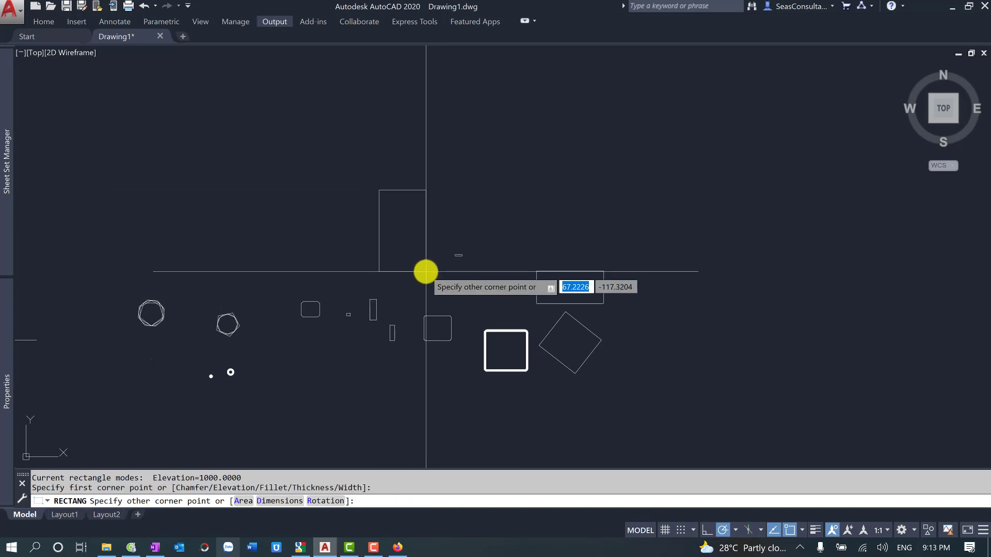
type("d")
key("Return")
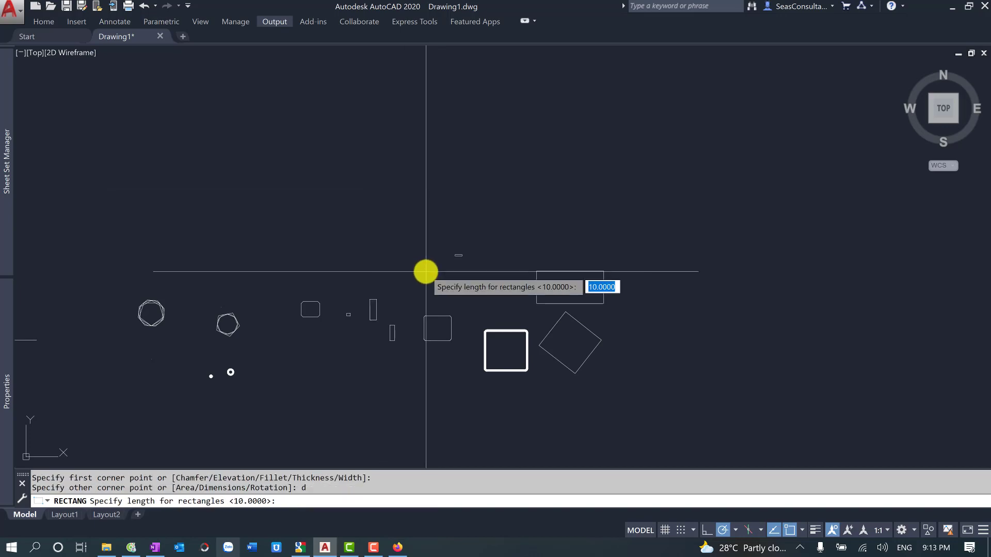
type("20")
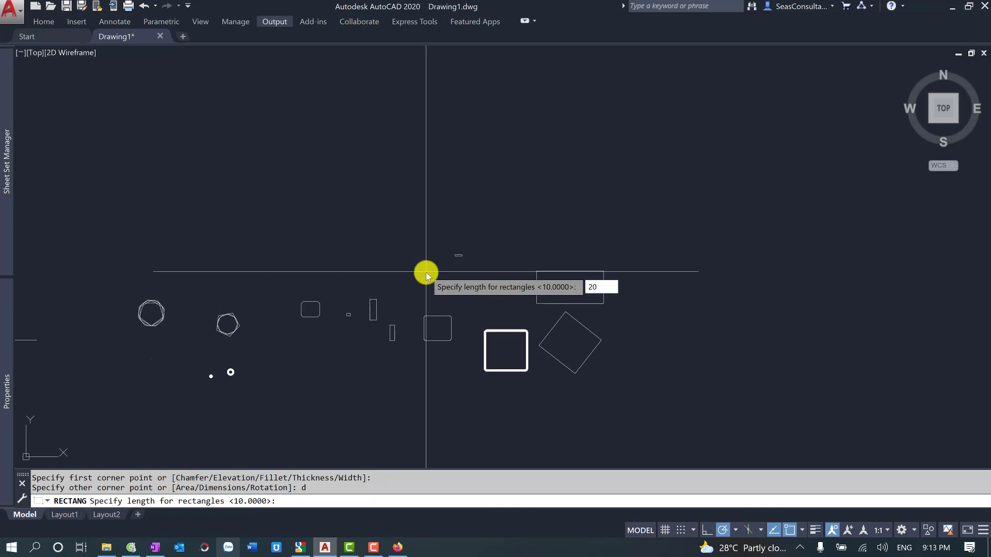
key("Return")
type("10")
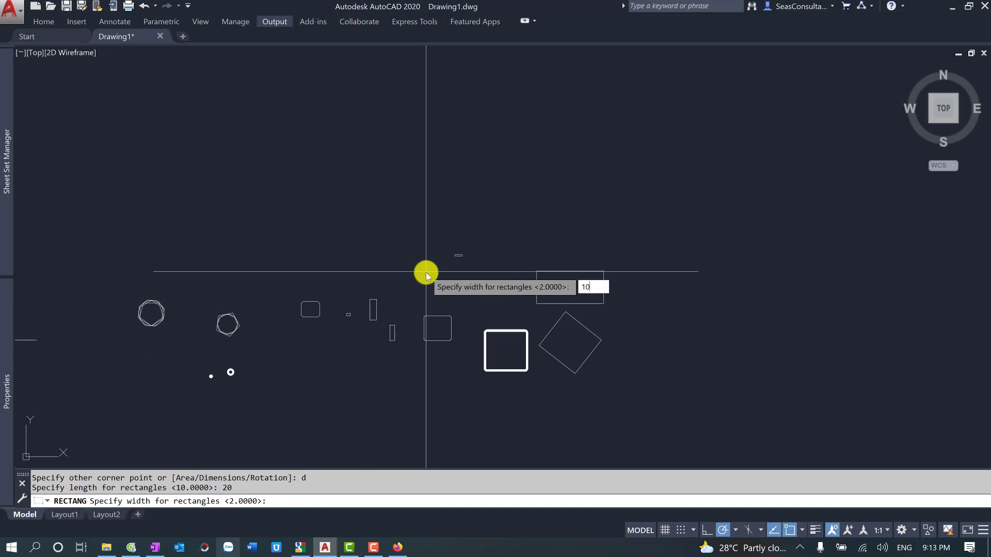
key("Return")
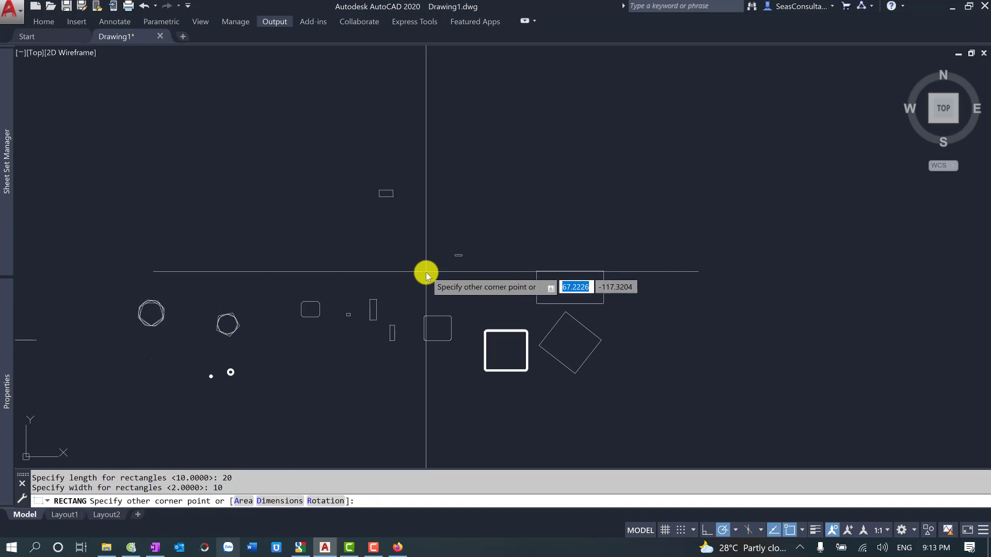
left_click(426, 274)
scroll(392, 187, "up", 8)
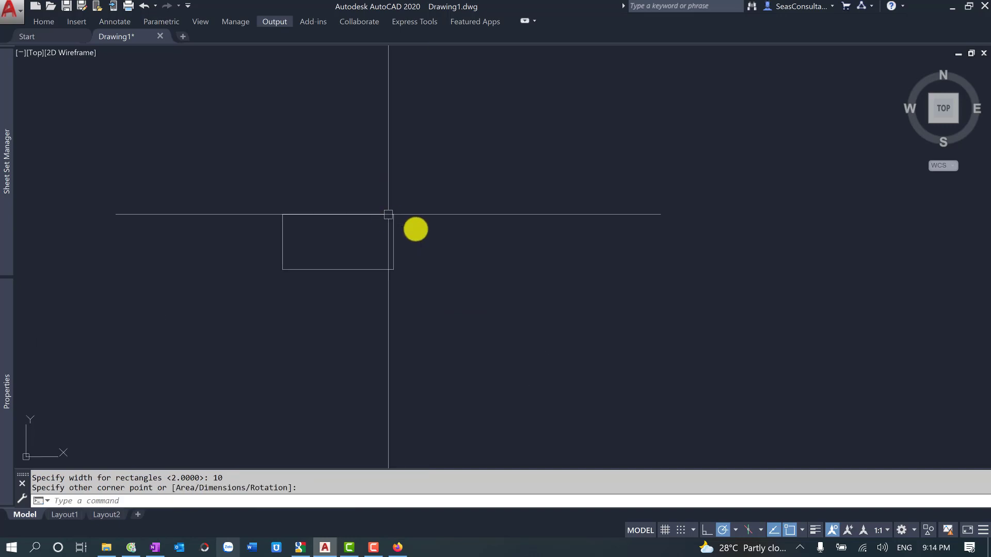
middle_click_drag(388, 214, 427, 223)
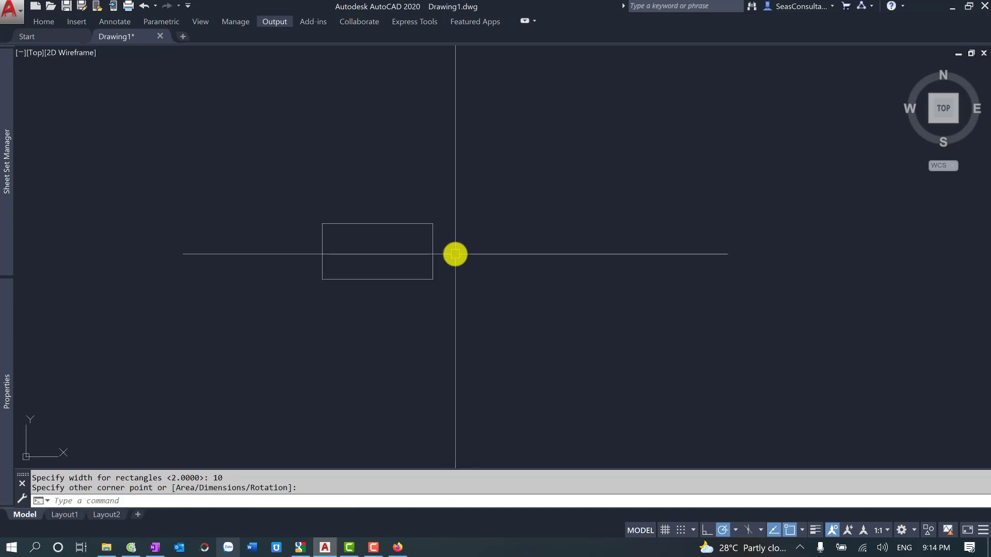
scroll(455, 253, "down", 5)
scroll(400, 263, "down", 3)
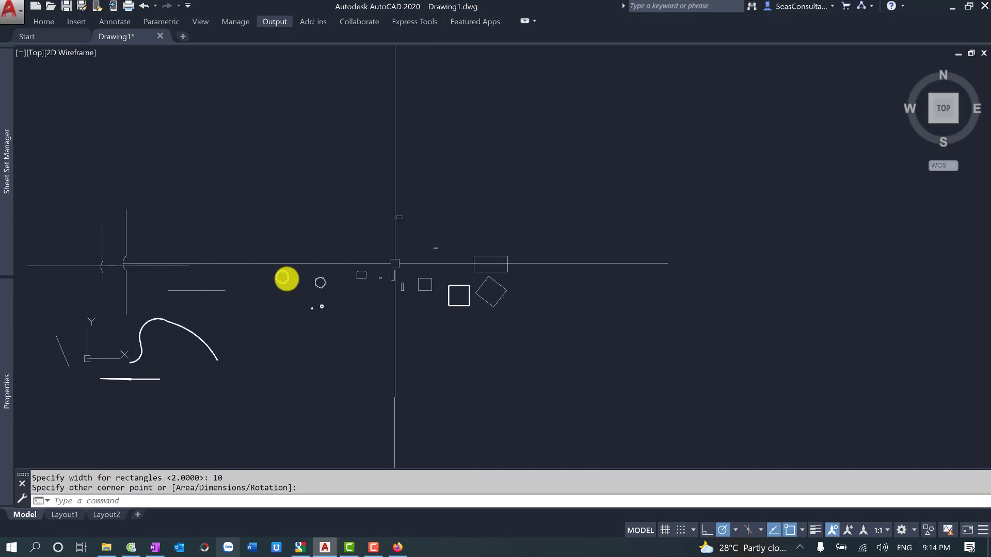
Bring up the OneNote command table and highlight the REC/RECTANGLE and PL/PLINE rows
left_click(154, 547)
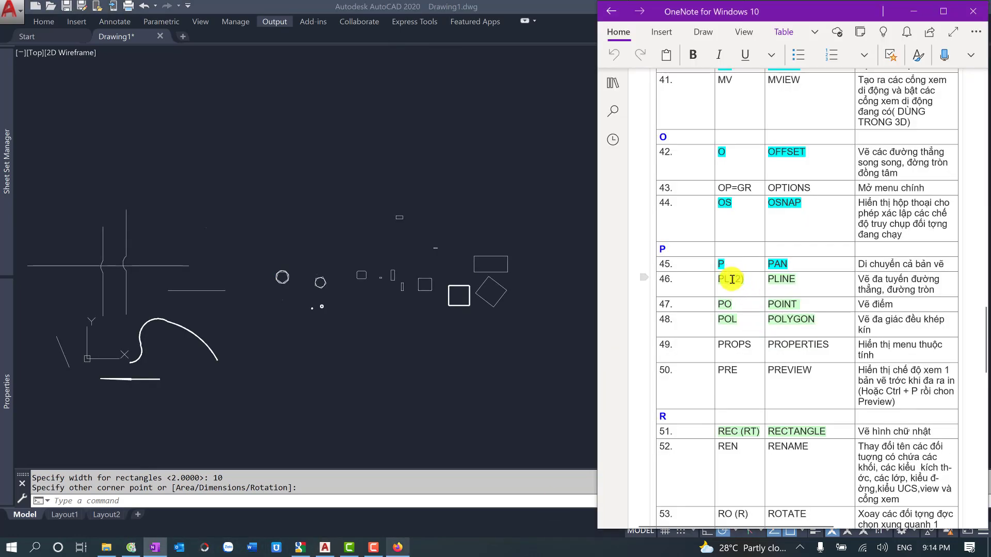
mouse_move(760, 373)
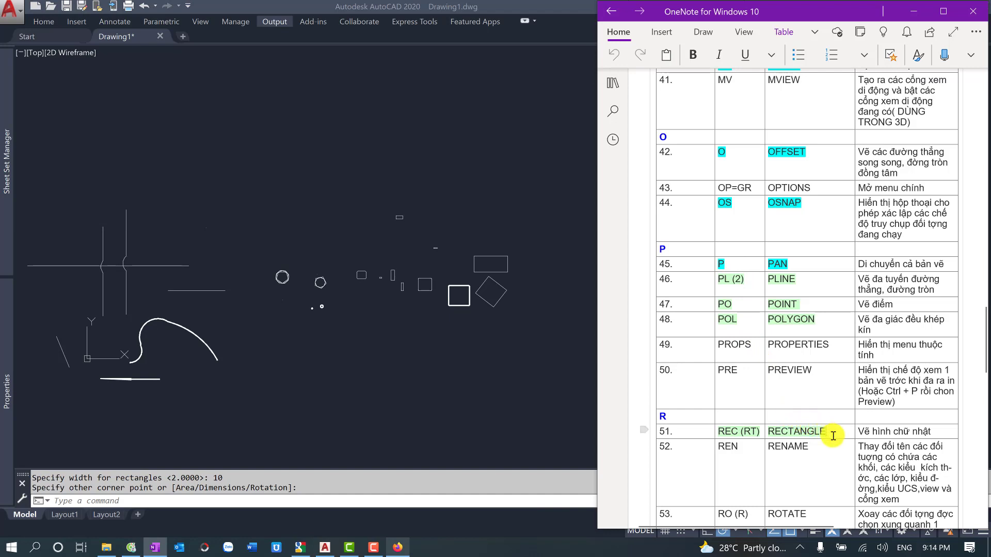
left_click_drag(832, 435, 722, 433)
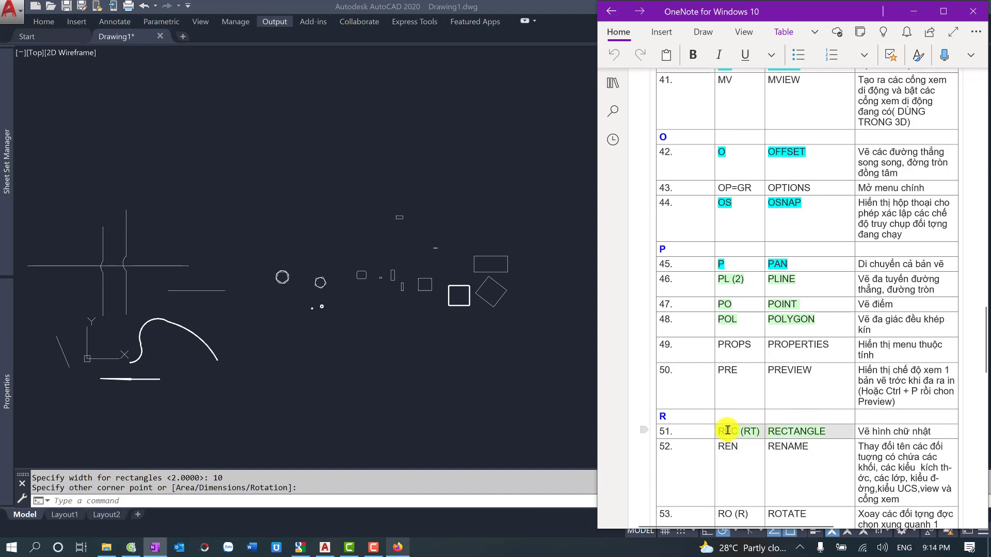
left_click_drag(802, 279, 722, 277)
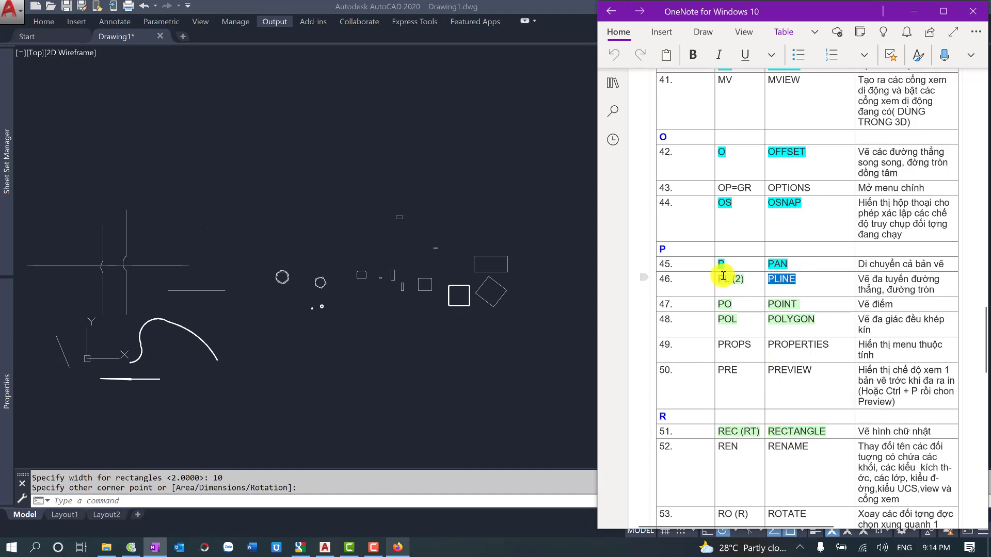
left_click(795, 290)
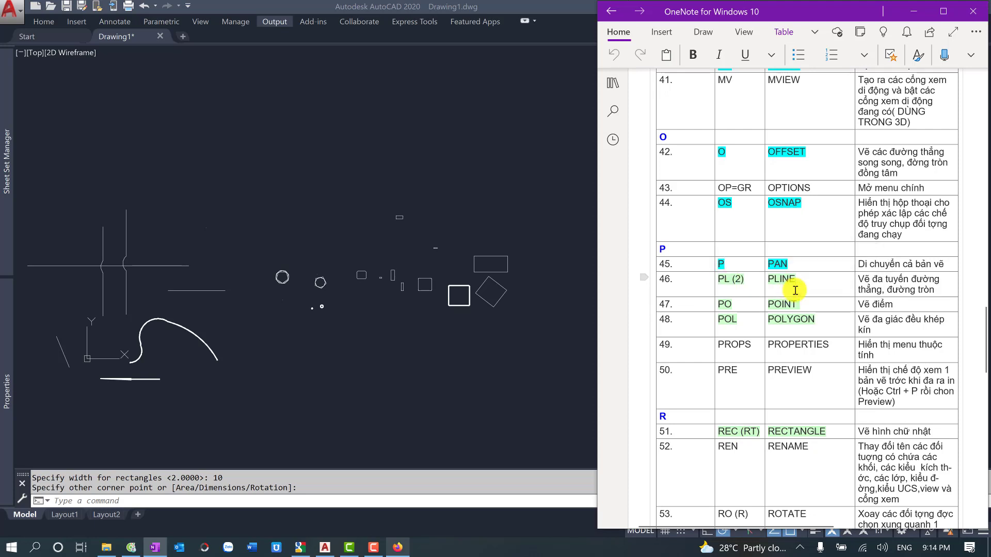